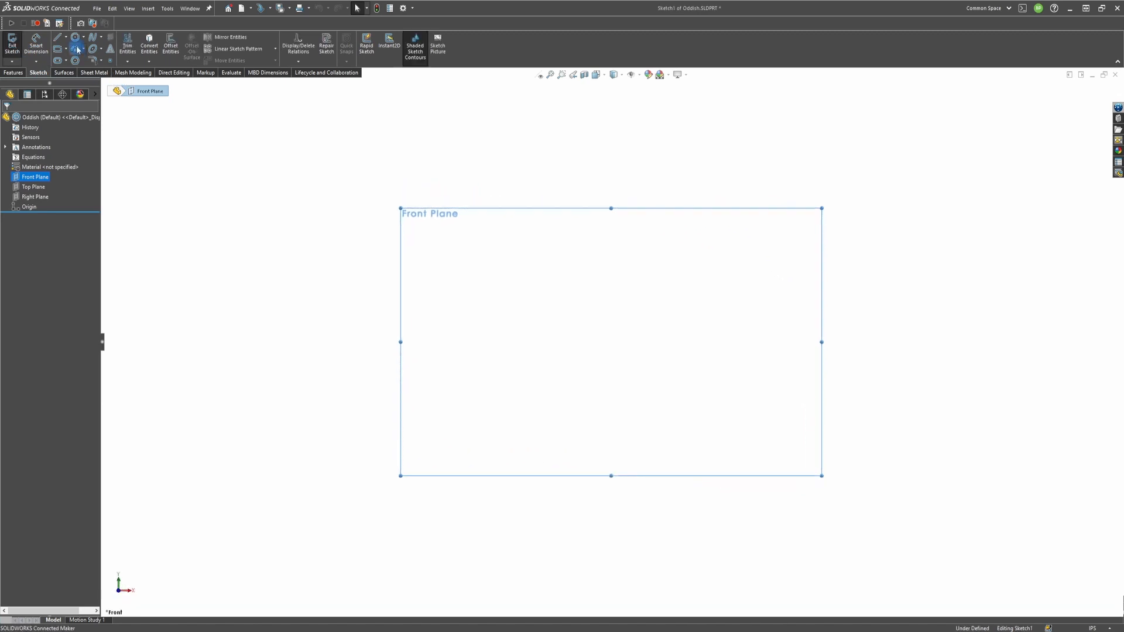
Draw a horizontal base line extending left from the origin in the Front Plane sketch.
key("l")
left_click_drag(611, 341, 544, 341)
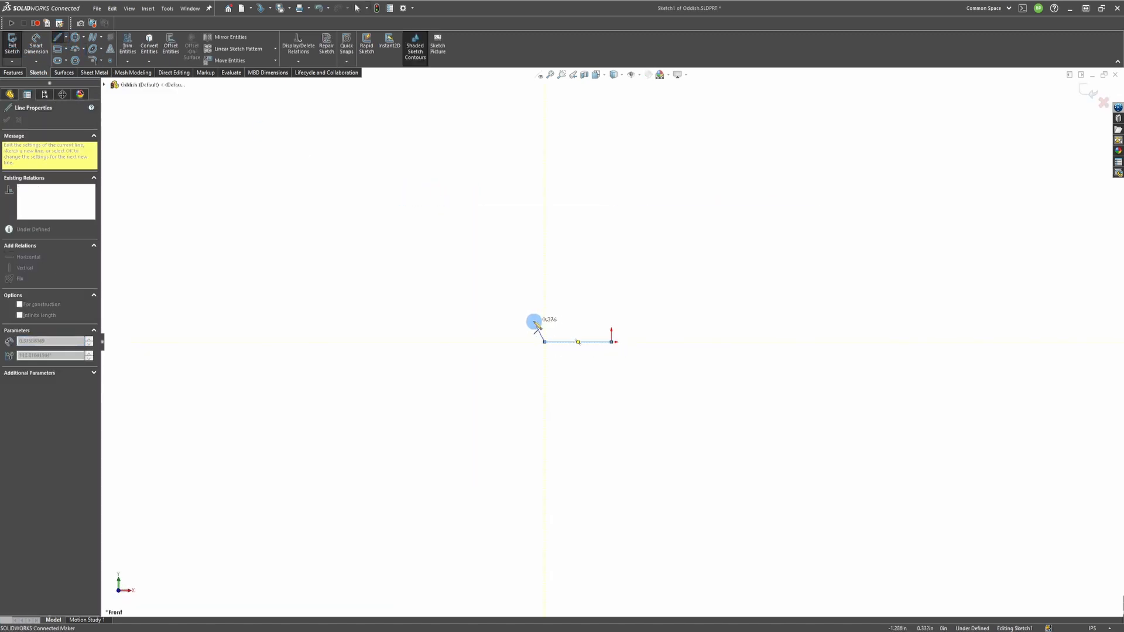
key("Escape")
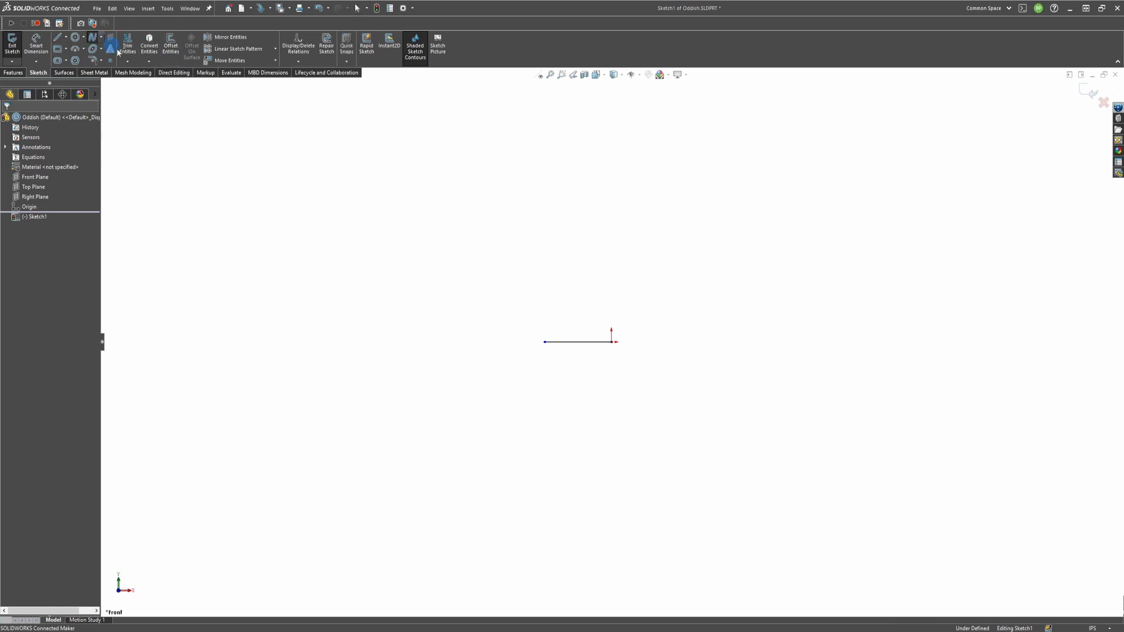
Draw a three-point spline upward from the base line's left end, bulging outward to the left.
left_click(544, 341)
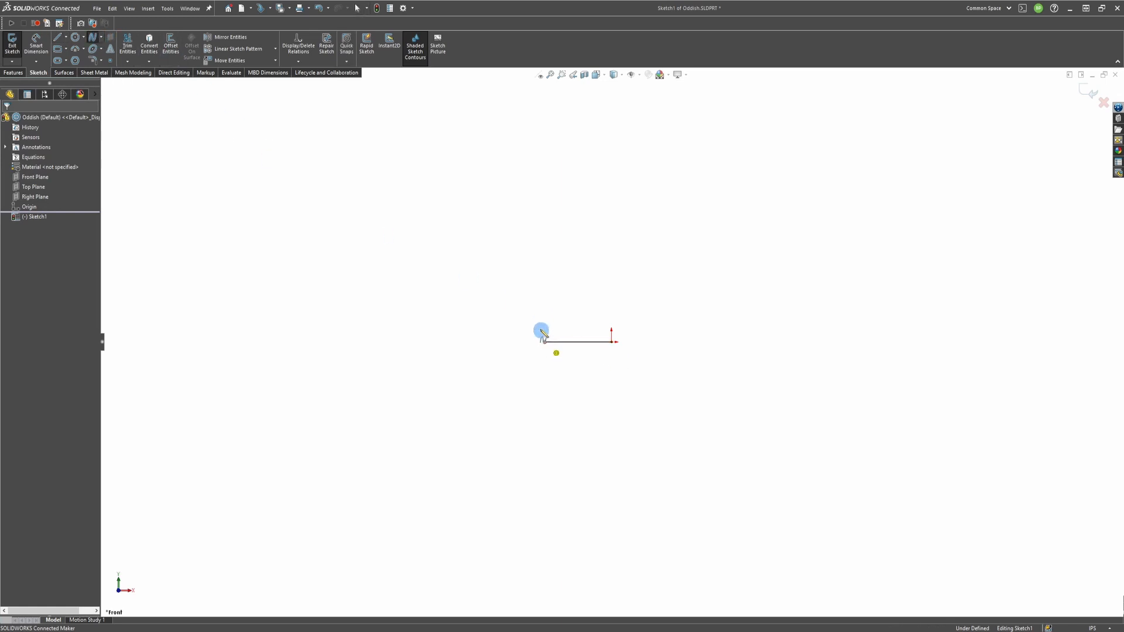
left_click(519, 292)
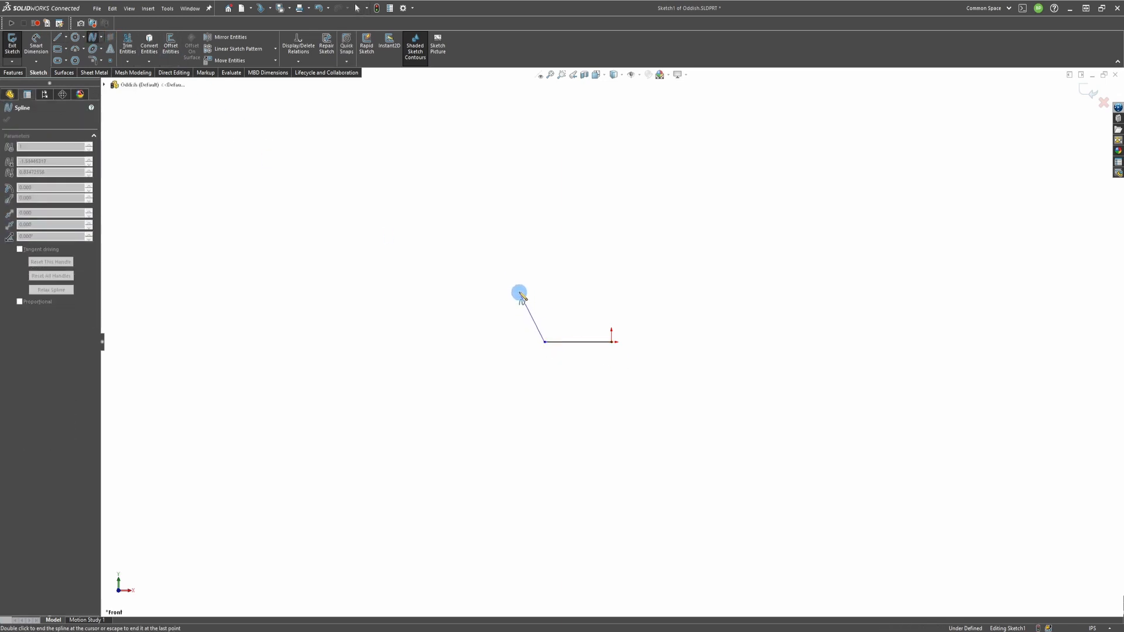
double_click(540, 230)
Close the profile with a horizontal top line about 1.19 in long and a vertical line about 1.84 in down to the origin.
right_click_drag(580, 230, 544, 234)
left_click(542, 230)
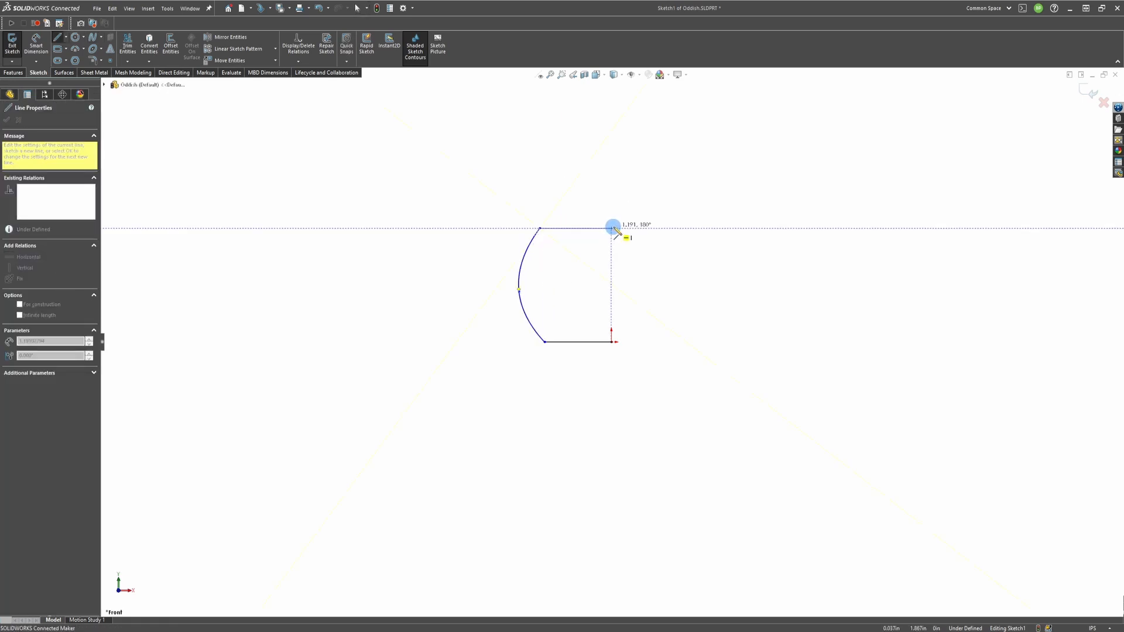
left_click(611, 228)
left_click(611, 341)
Dimension the profile's vertical line and set its length to 4 in.
right_click_drag(612, 338, 622, 256)
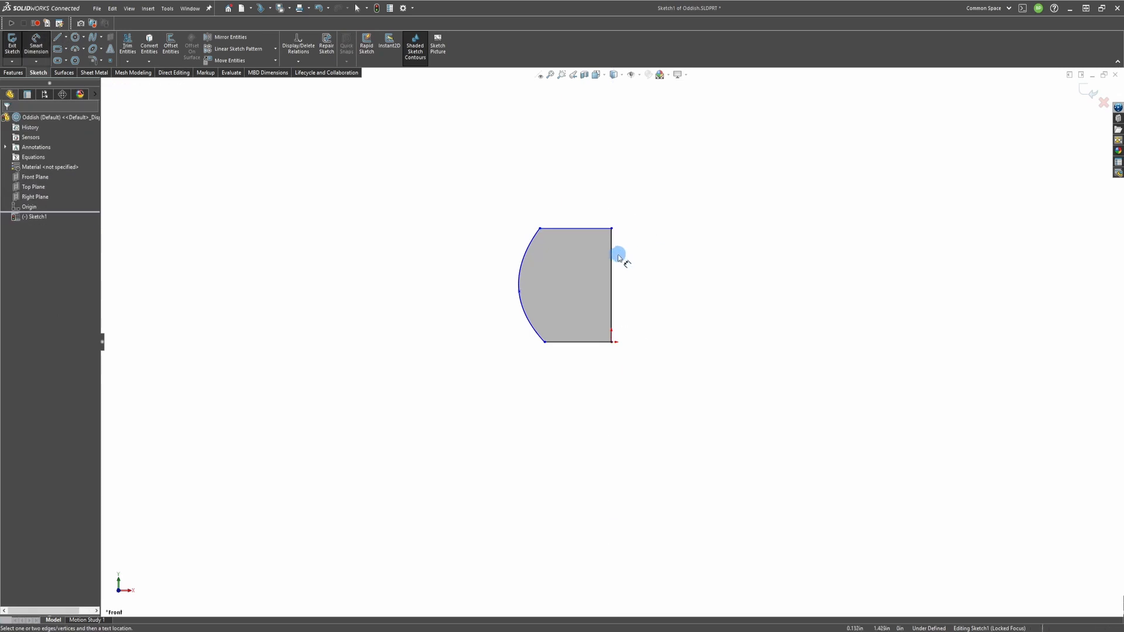
left_click(612, 260)
left_click(706, 275)
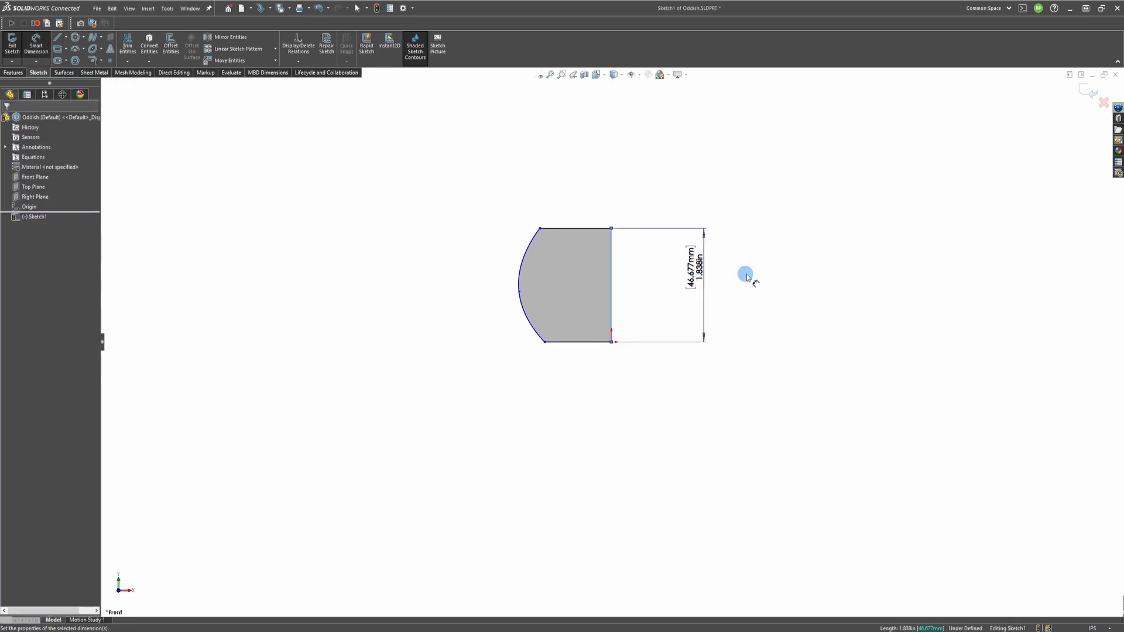
type("4")
key("Return")
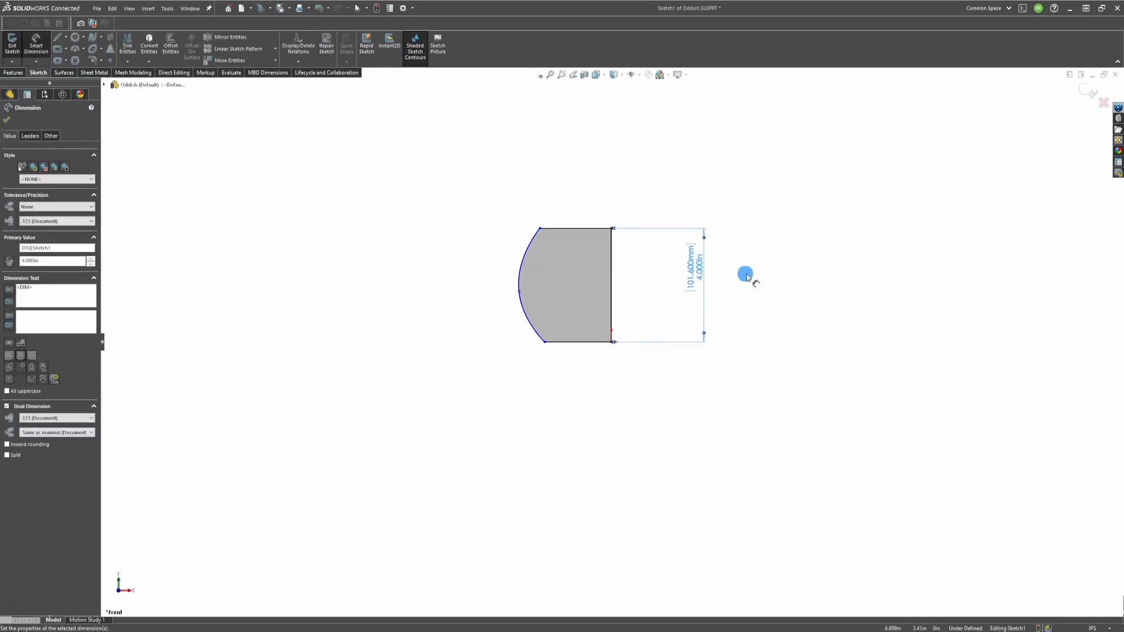
Dimension the profile's top horizontal line and set its length to 2.5 in.
left_click(580, 229)
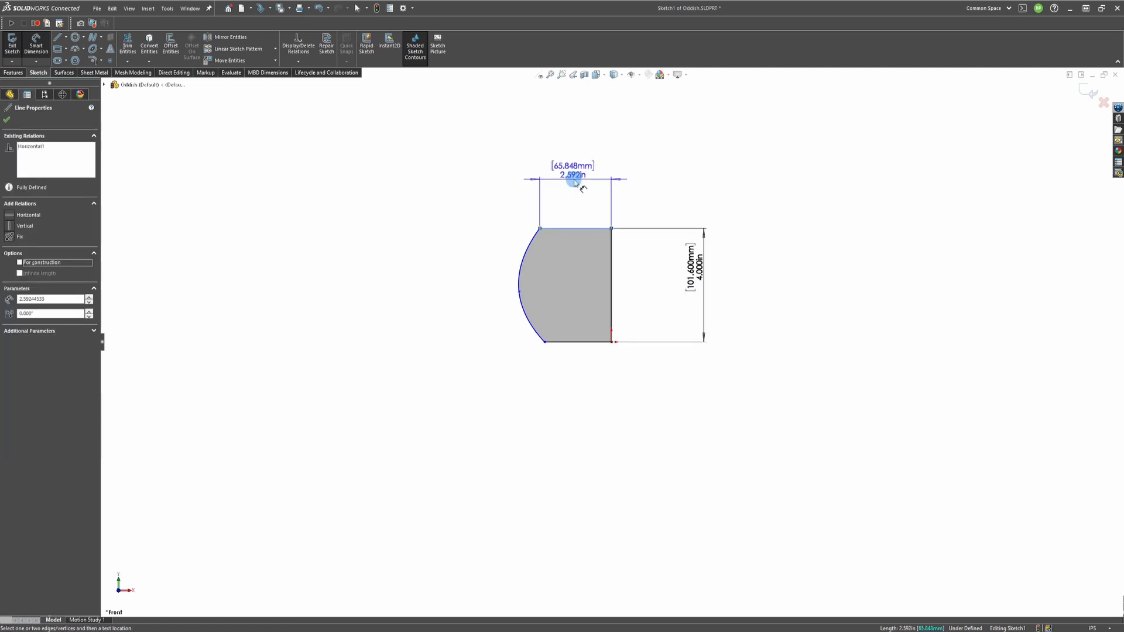
left_click(576, 183)
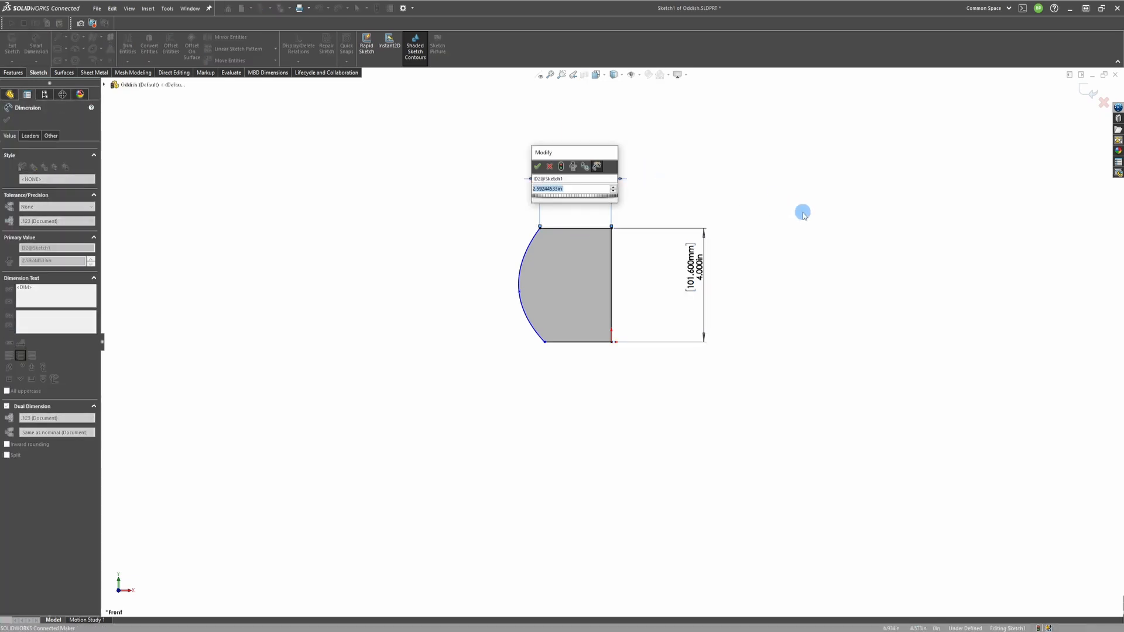
type("2.5")
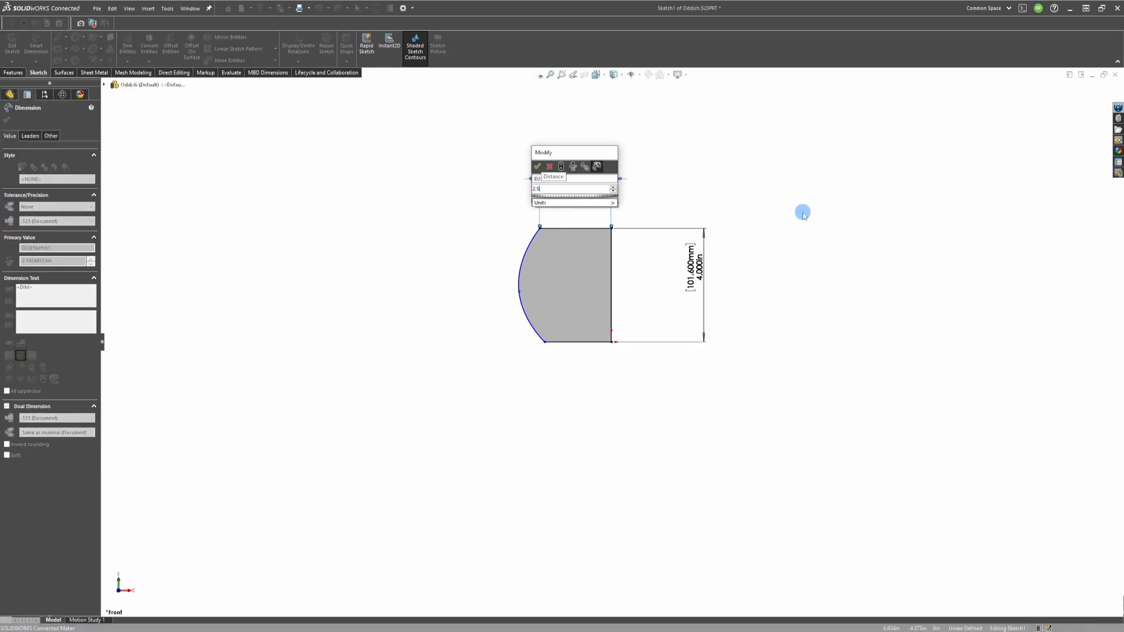
key("Return")
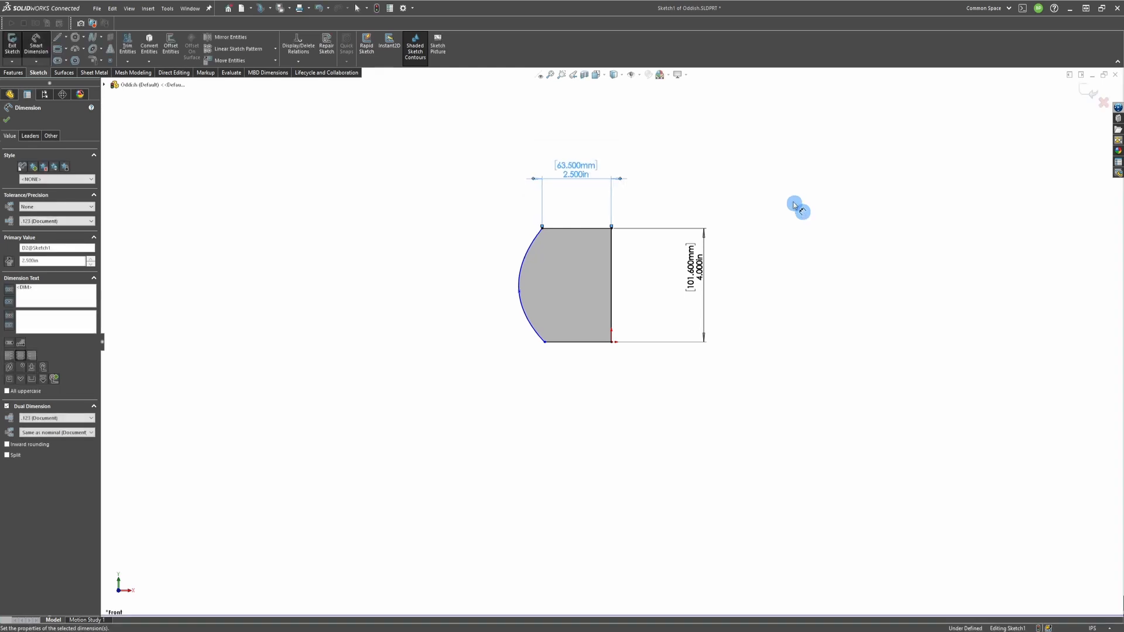
Dimension the profile's bottom horizontal line and set its length to 2 in.
left_click(577, 345)
left_click(613, 381)
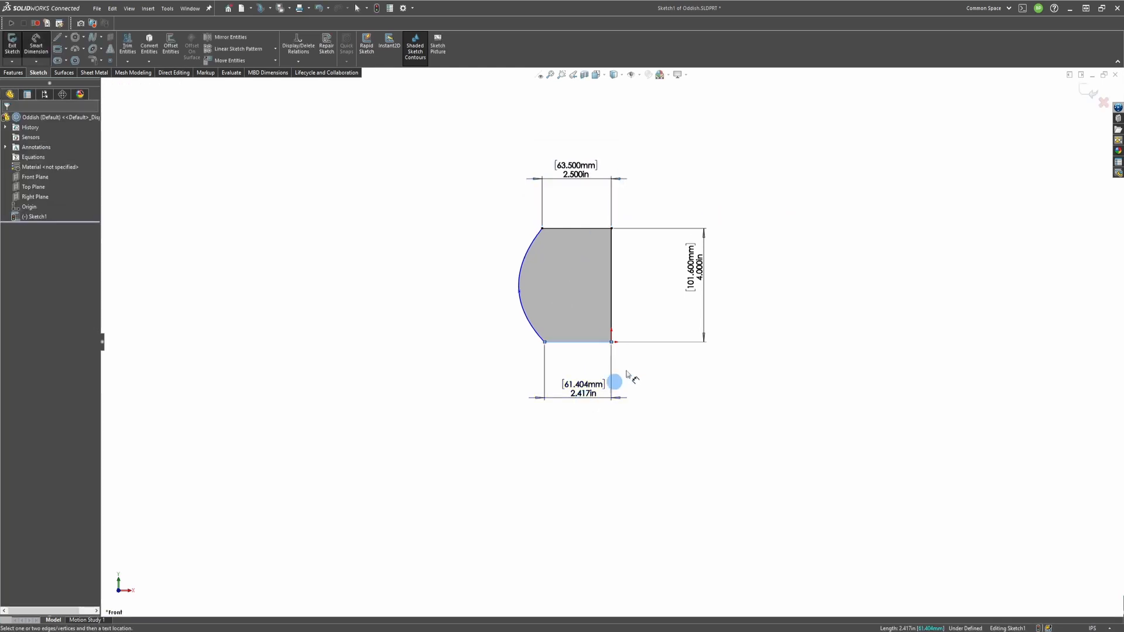
type("2")
key("Return")
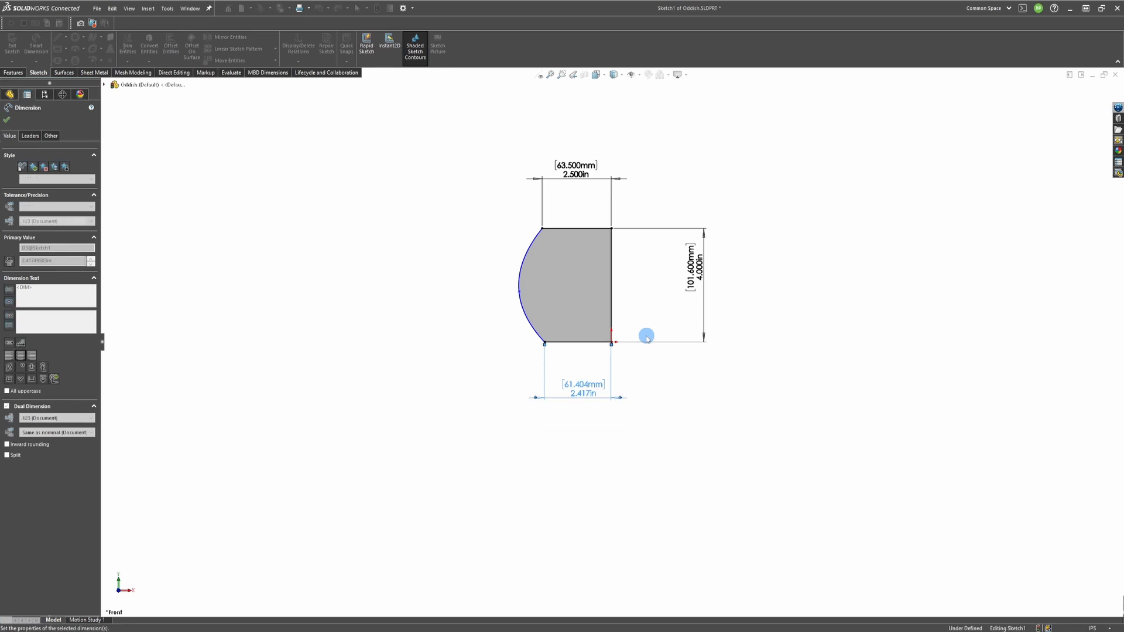
key("Escape")
Adjust the spline's tangent handles at its bottom end and middle point so the side bulges lower and rounds into the base.
left_click(520, 294)
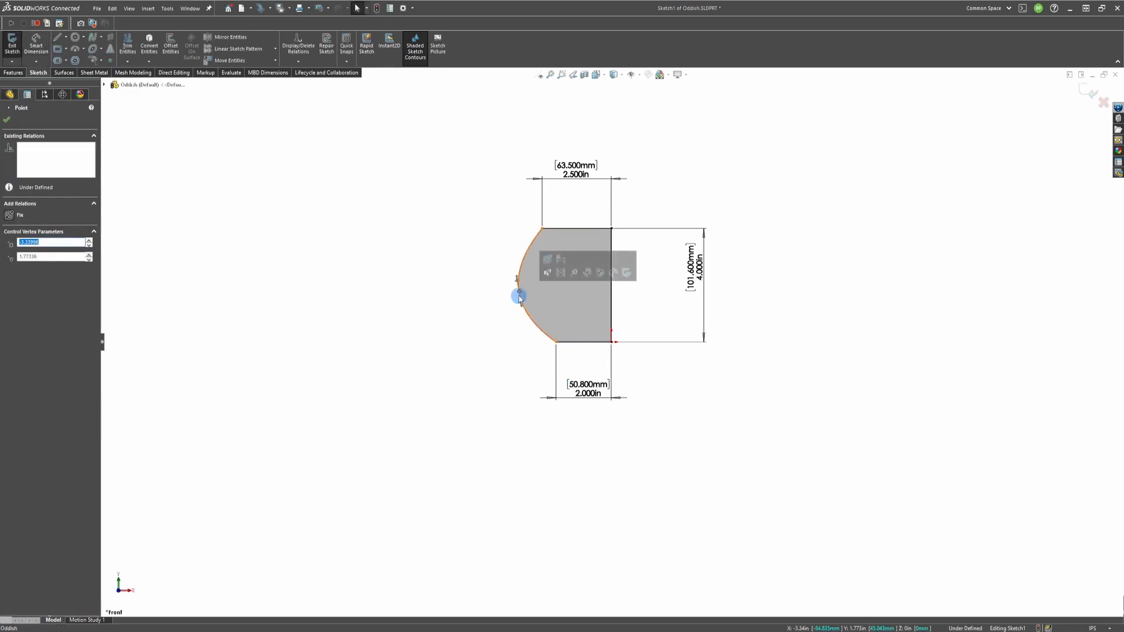
left_click(519, 302)
left_click_drag(545, 336, 533, 334)
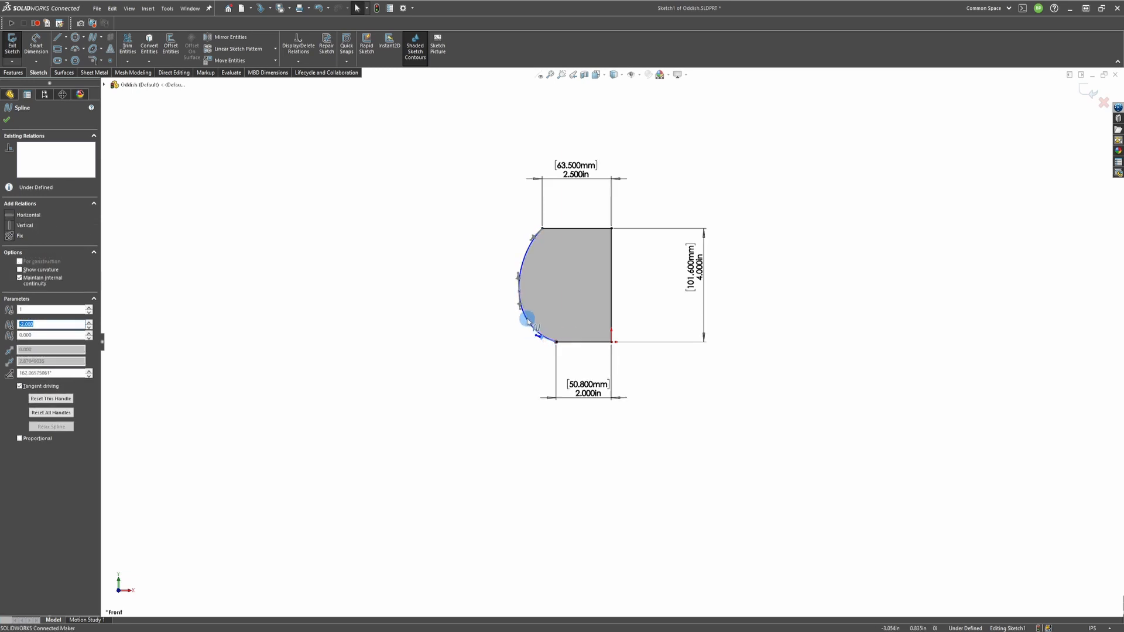
left_click(520, 306)
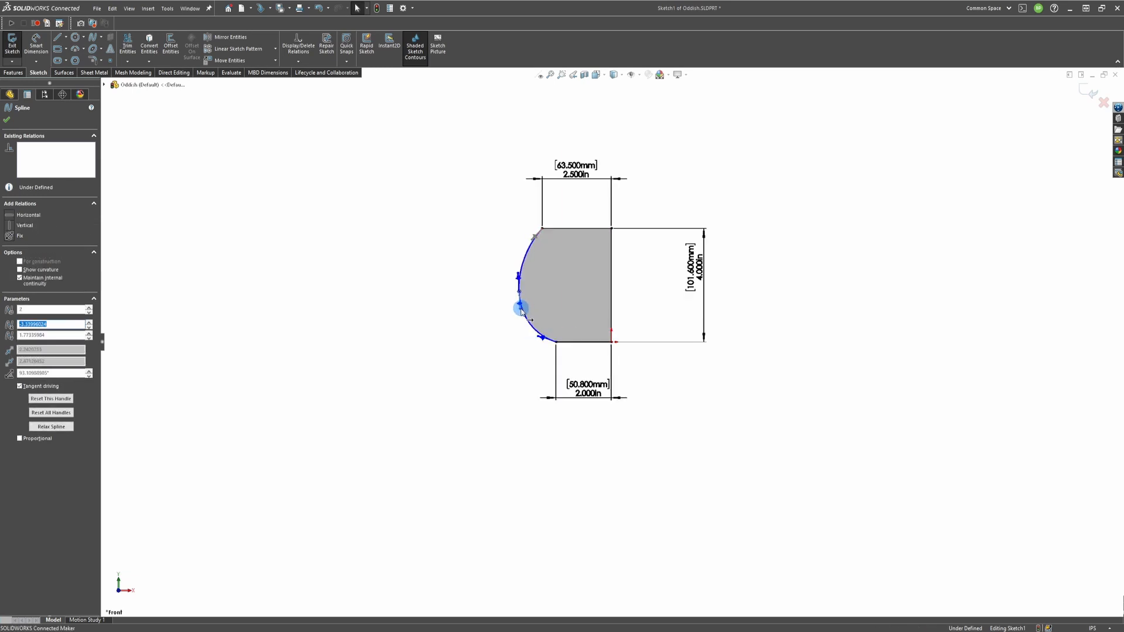
left_click_drag(514, 319, 516, 317)
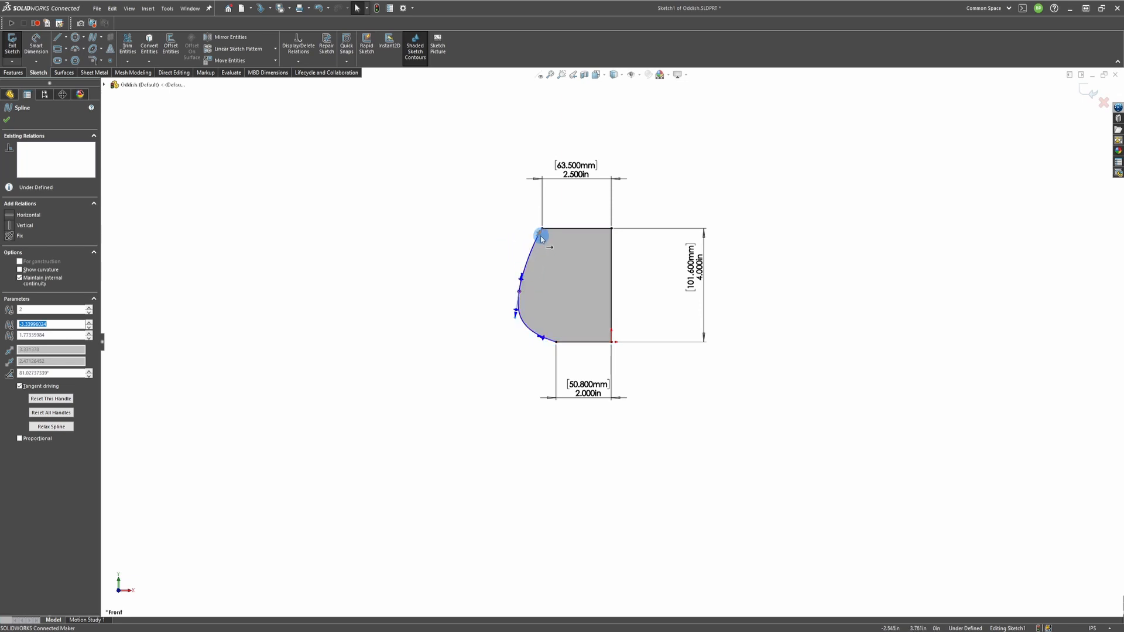
left_click(476, 255)
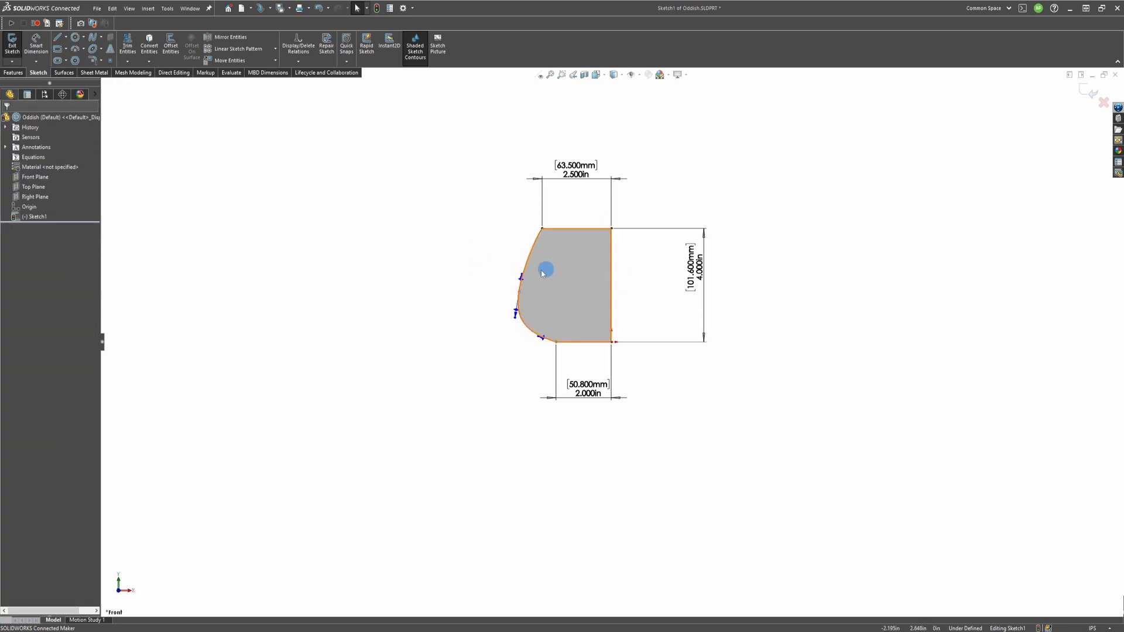
Finish the sketch and revolve the profile 360 degrees about its vertical line to form the solid body.
left_click(1091, 92)
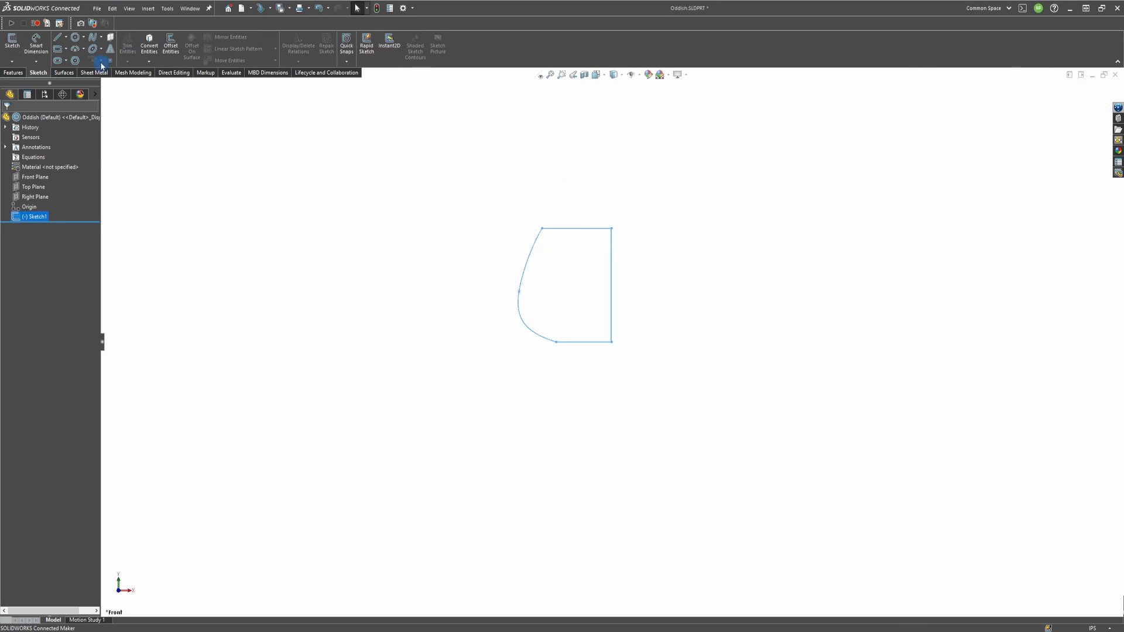
left_click(22, 74)
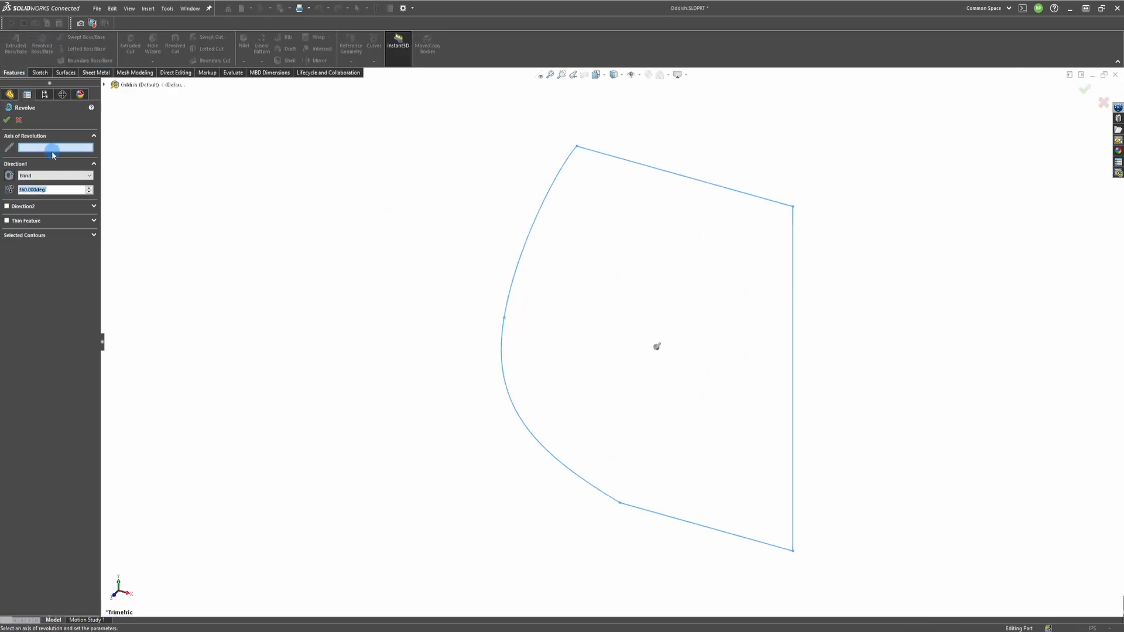
left_click(793, 284)
left_click(1085, 88)
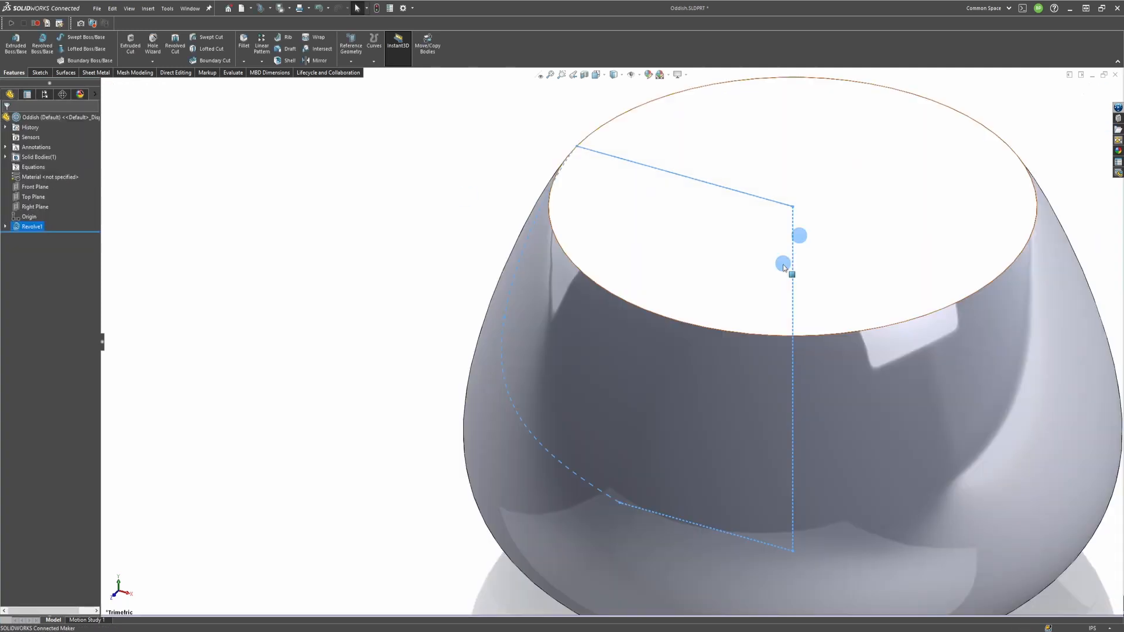
middle_click_drag(784, 266, 815, 254)
scroll(815, 253, "up", 5)
mouse_move(655, 367)
middle_mouse_down()
mouse_move(635, 408)
mouse_move(632, 366)
mouse_move(650, 361)
mouse_move(688, 224)
mouse_move(647, 368)
mouse_move(635, 361)
middle_mouse_up()
left_click(322, 282)
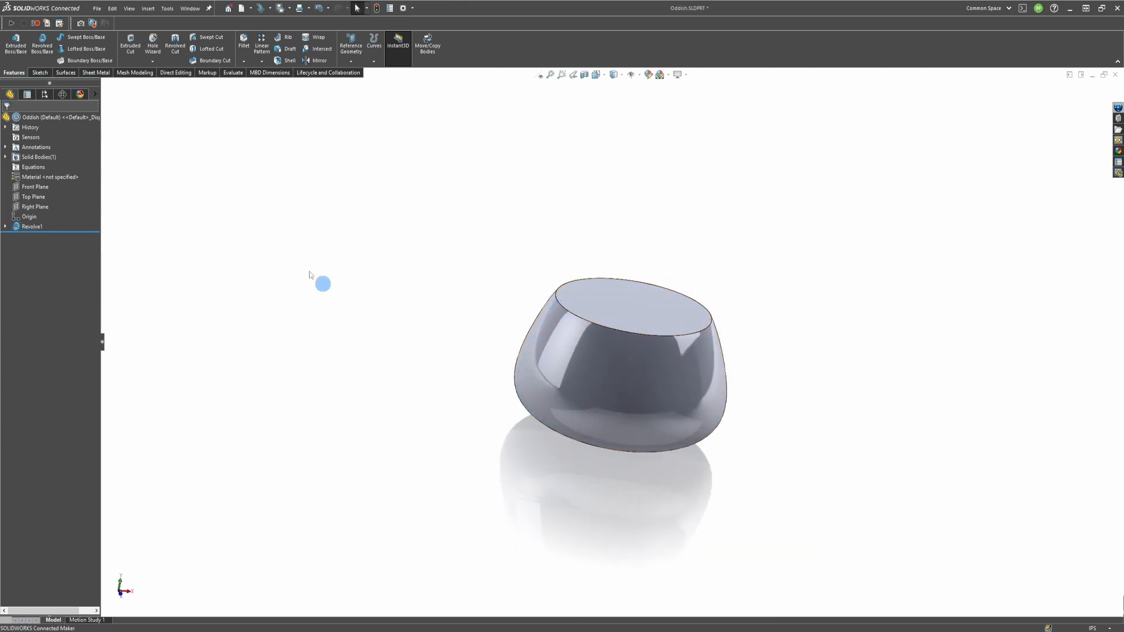
Shell the revolved body with its flat top face removed to make an open pot.
left_click(630, 296)
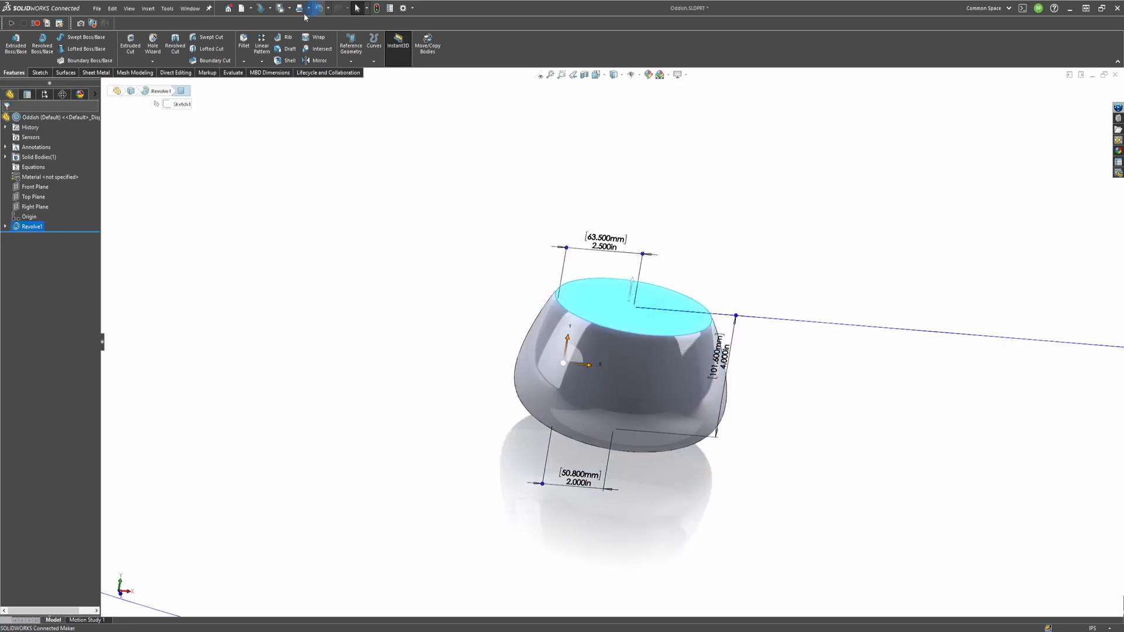
left_click(287, 61)
key("Return")
left_click(576, 377)
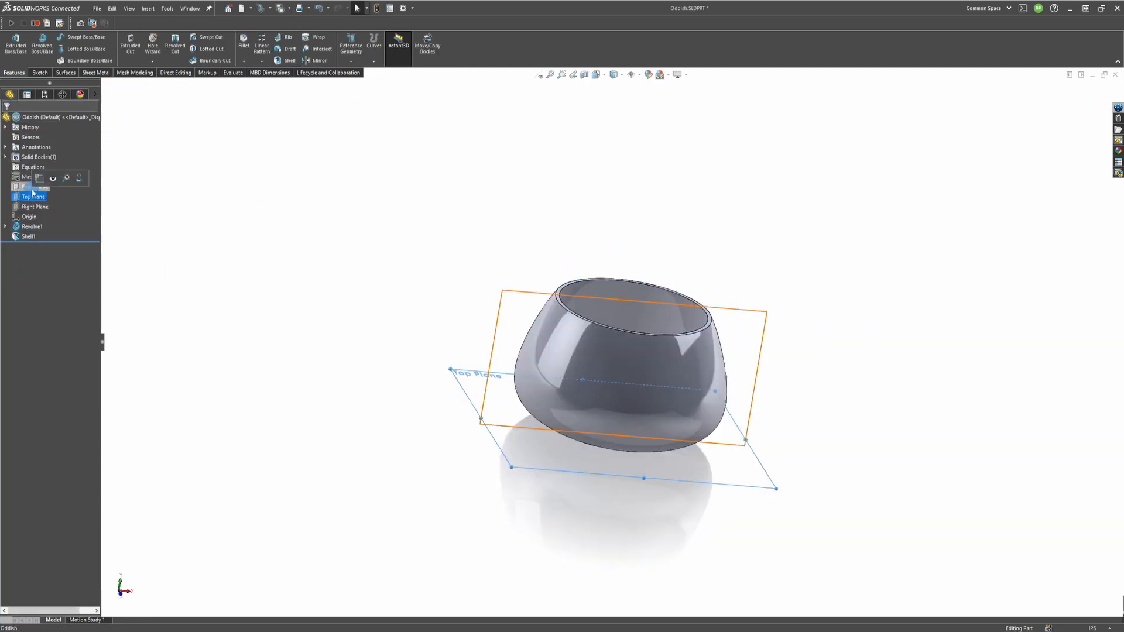
Start a sketch on the Front Plane and draw a vertical centerline about 2.39 in long up from the origin.
left_click(35, 196)
left_click(96, 188)
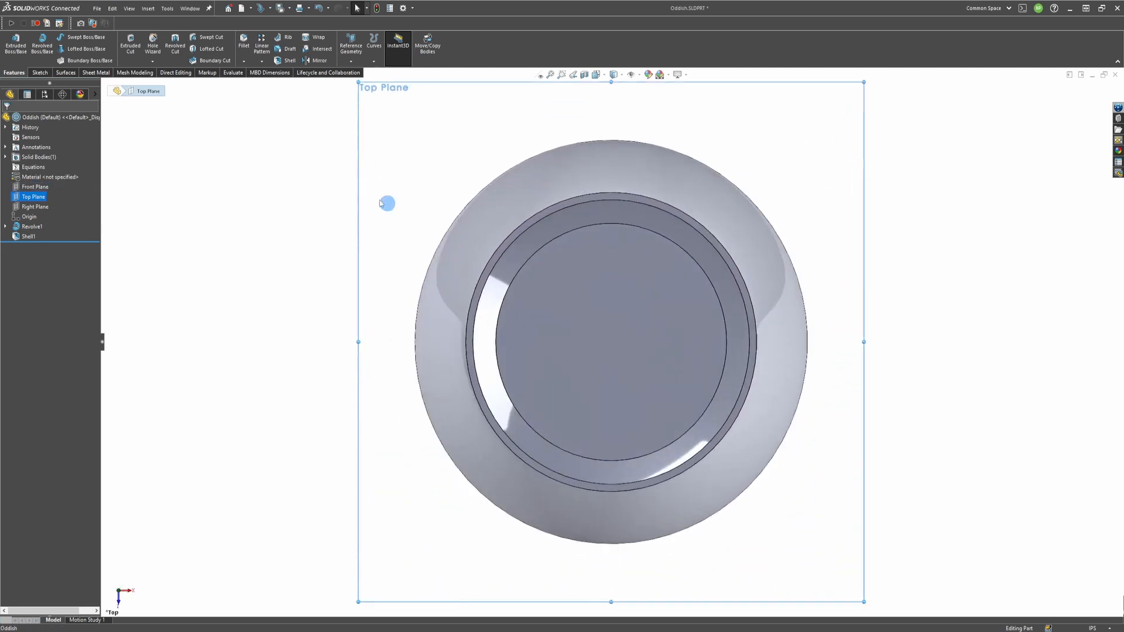
left_click(35, 187)
left_click(70, 189)
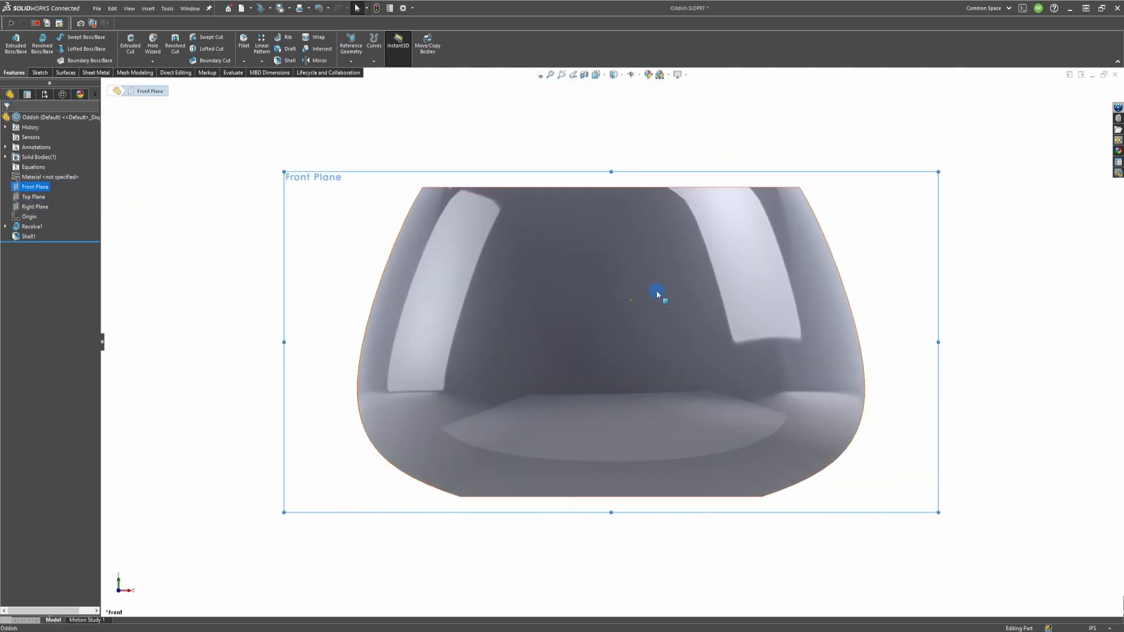
left_click(40, 73)
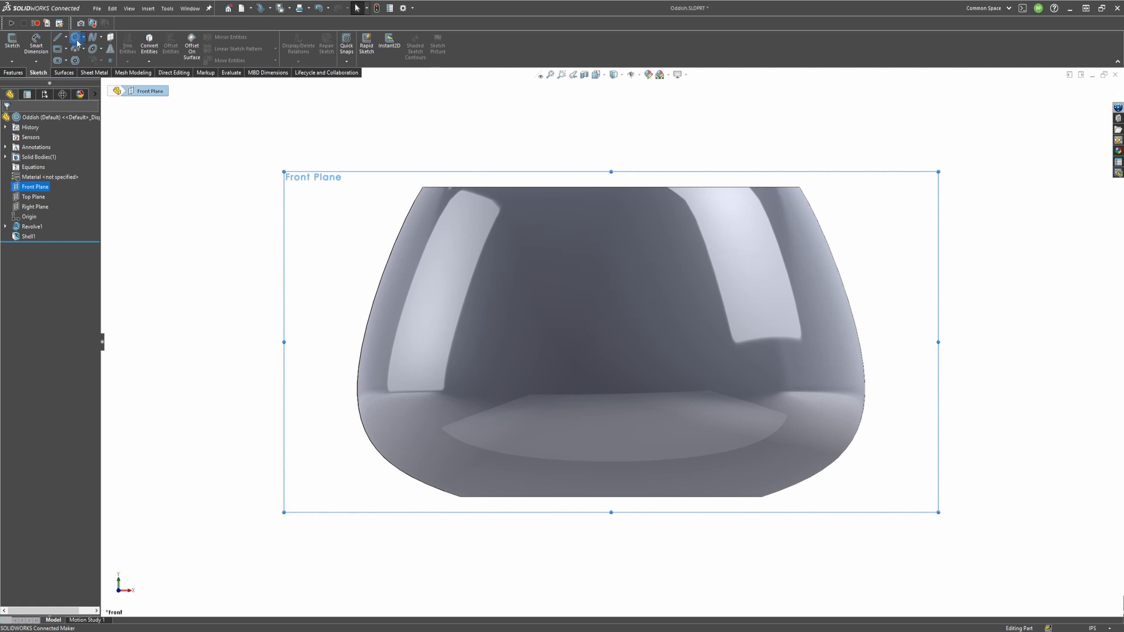
left_click(66, 37)
left_click(73, 59)
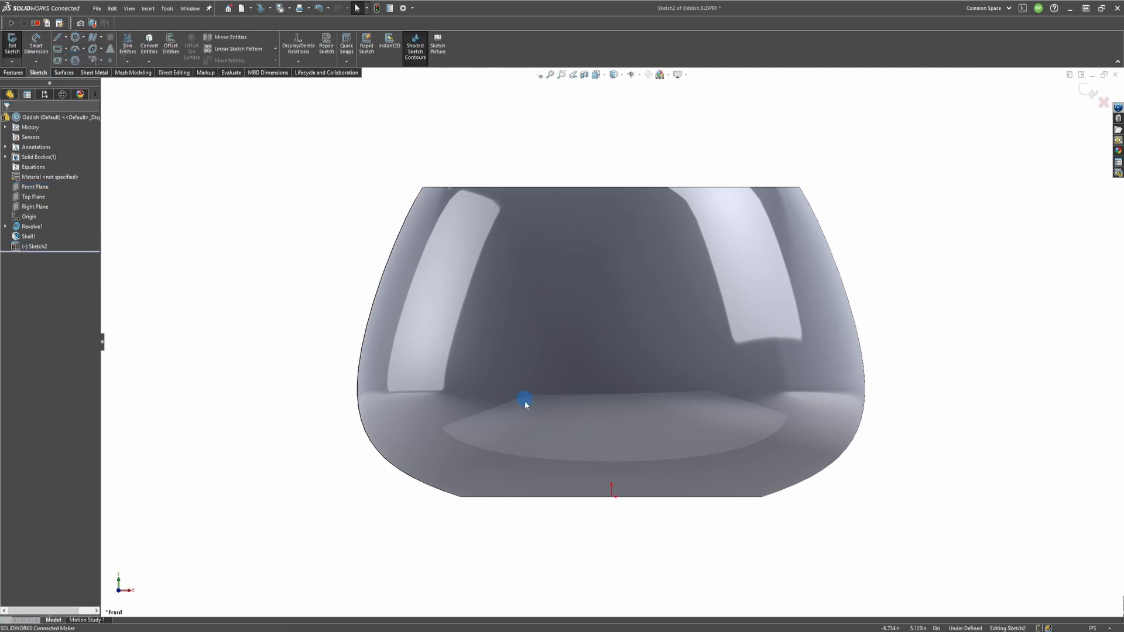
left_click(612, 498)
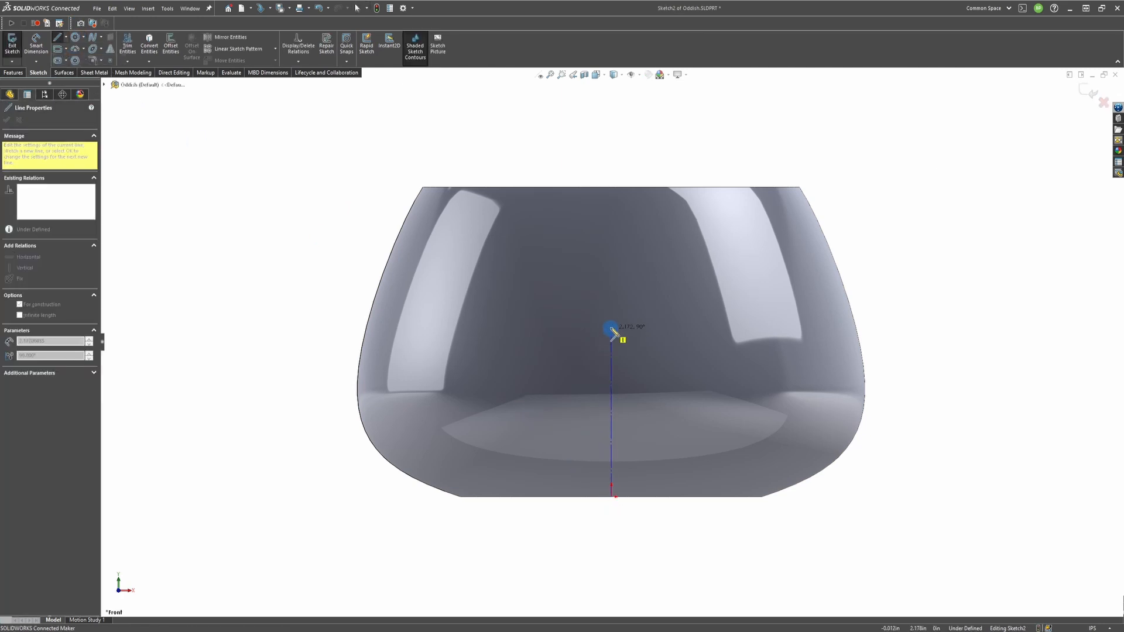
left_click(611, 312)
Dimension the vertical centerline and set its length to 2.8 in.
right_click_drag(562, 342, 554, 308)
left_click(613, 346)
left_click(301, 306)
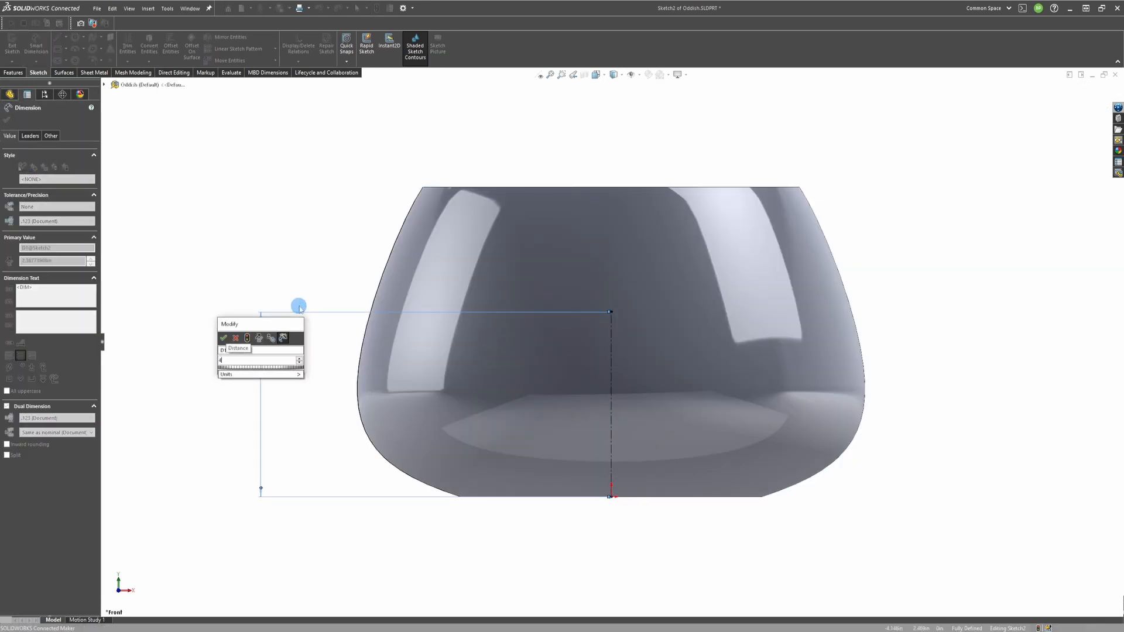
type("4\".7")
key("Return")
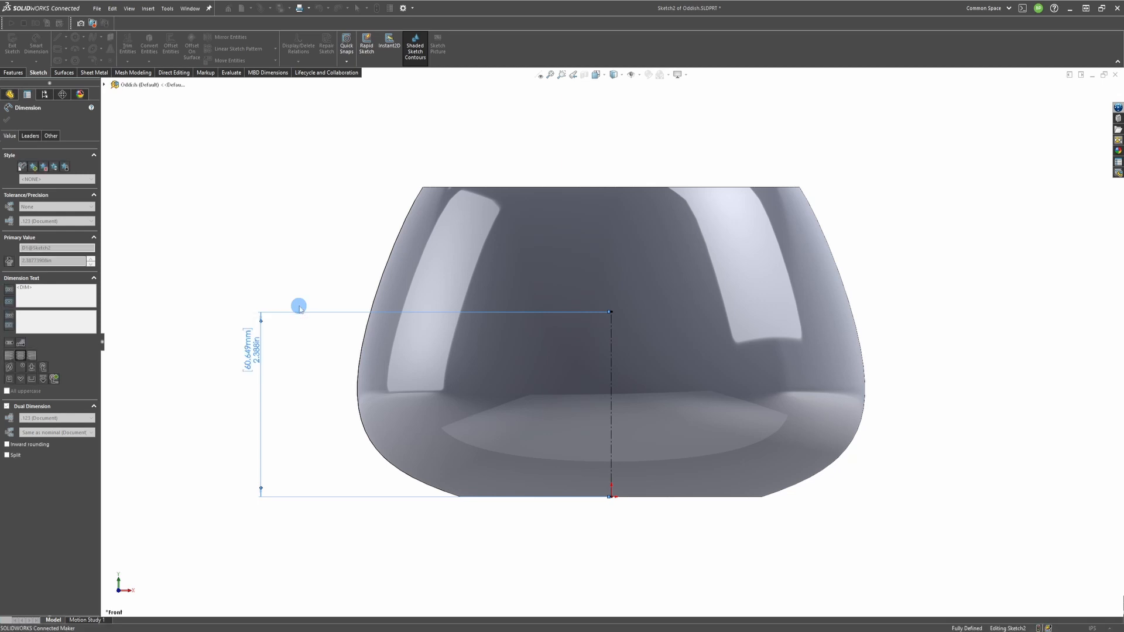
left_click(289, 214)
Draw a short horizontal construction line leftward from the upper end of the vertical centerline.
mouse_move(301, 213)
right_mouse_down()
mouse_move(293, 222)
mouse_move(257, 207)
mouse_move(296, 206)
right_mouse_up()
key("Escape")
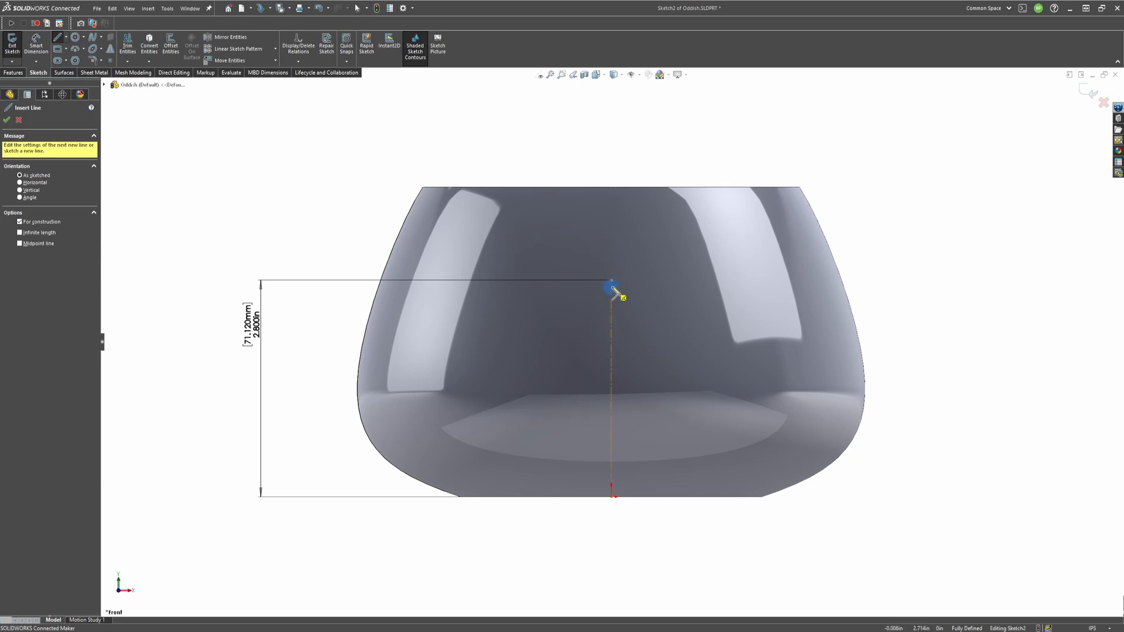
left_click(612, 280)
left_click(564, 280)
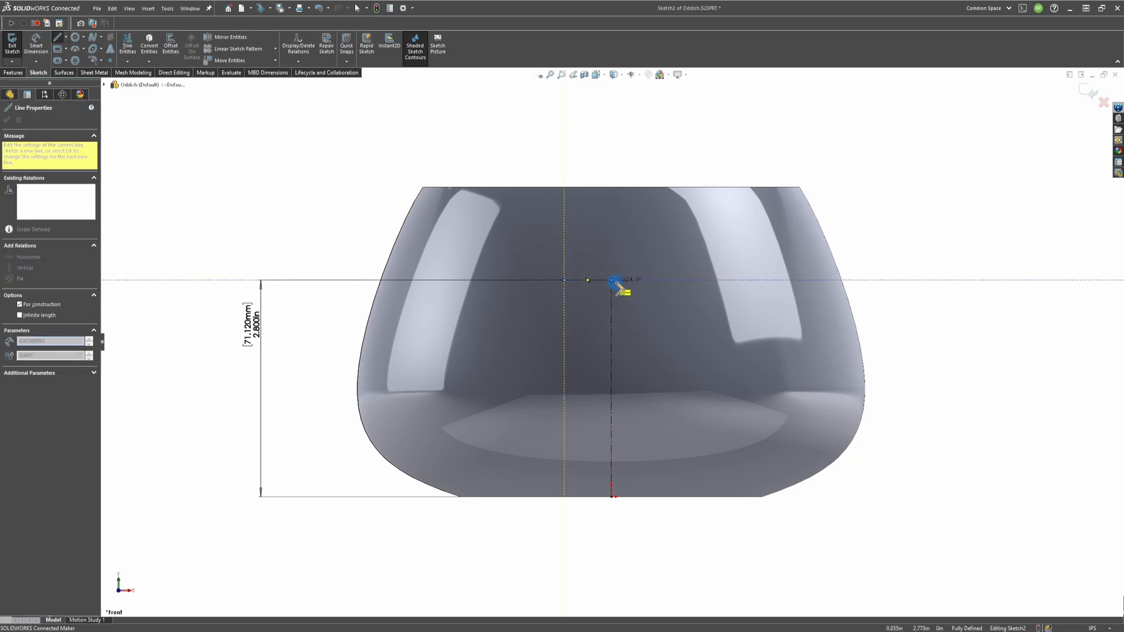
double_click(637, 282)
key("Escape")
right_click_drag(636, 281, 692, 271)
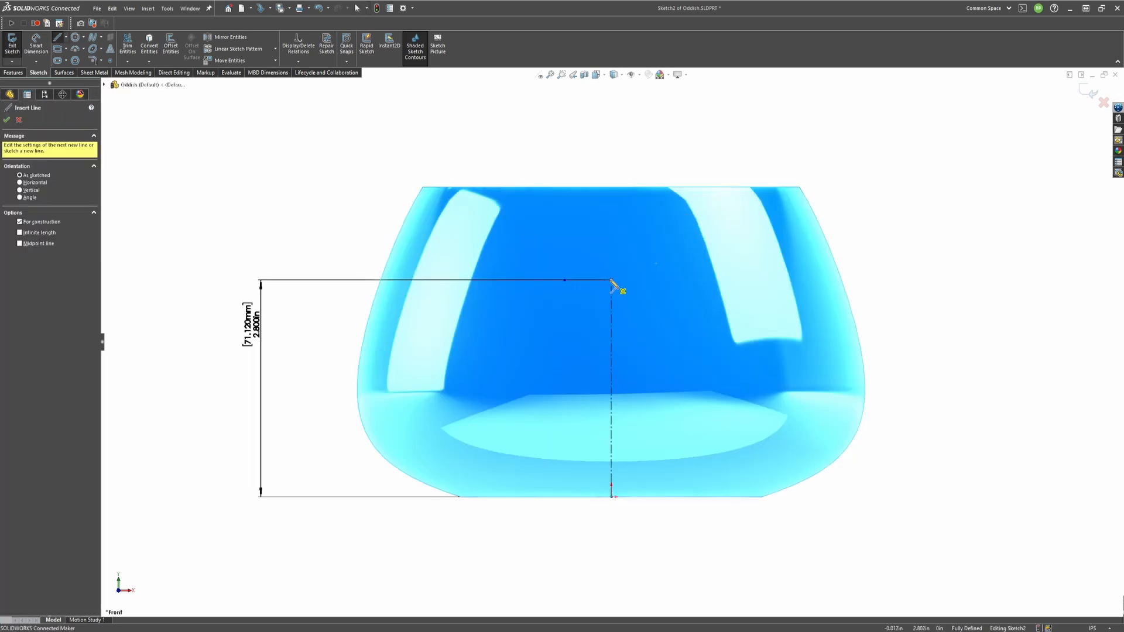
Draw a short horizontal construction line rightward from the upper end of the vertical centerline.
left_click(611, 281)
left_click(659, 280)
key("Escape")
Dimension the left horizontal construction line and set its length to 1.5 in.
right_click_drag(586, 271, 582, 255)
left_click(582, 280)
left_click(582, 120)
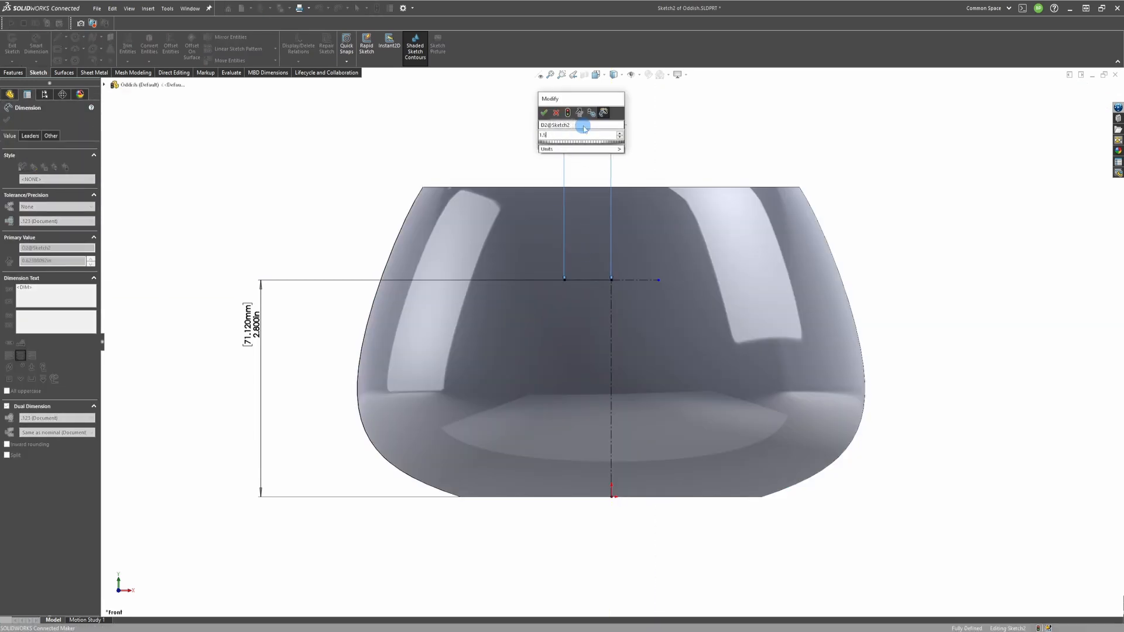
key("Return")
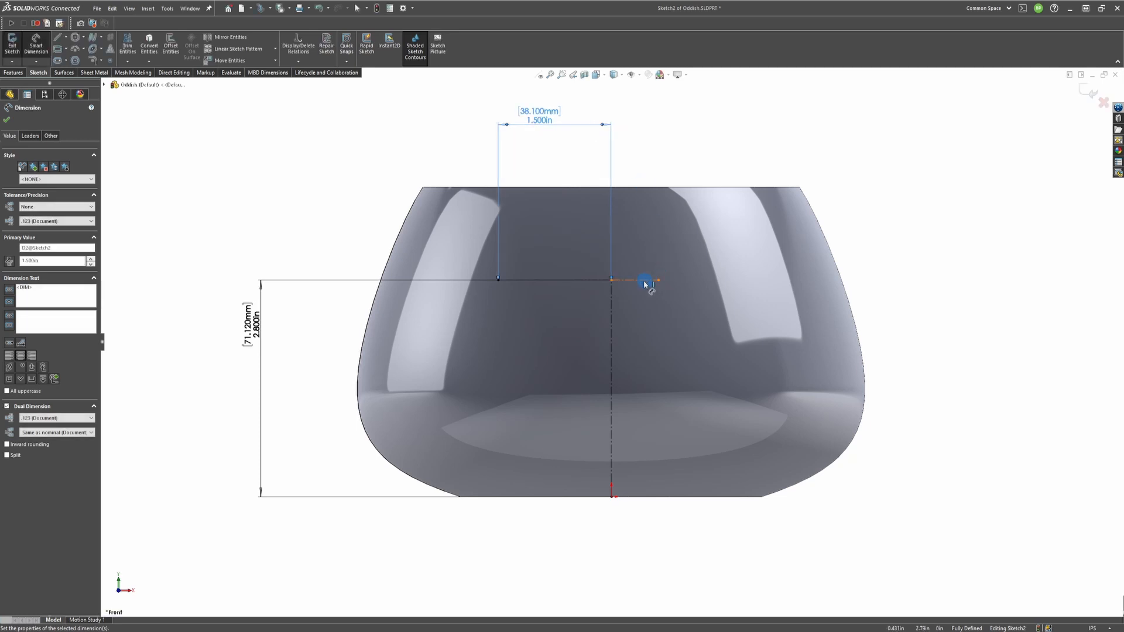
Change the length of the left horizontal construction line to 1 in.
double_click(544, 114)
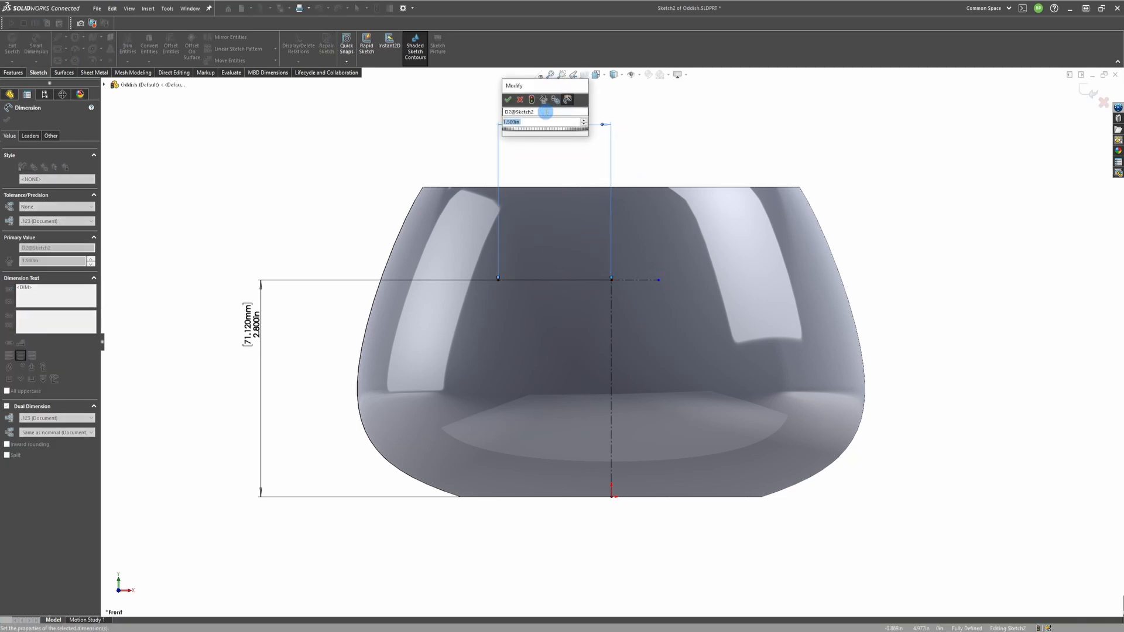
type("1")
key("Return")
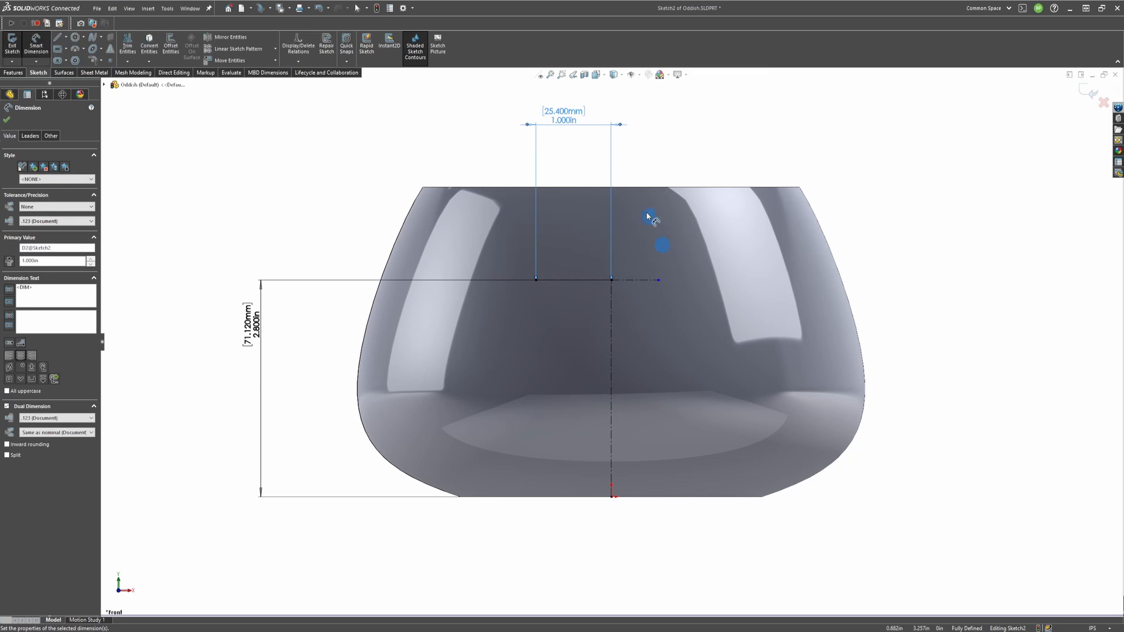
Add an equal relation between the left and right horizontal construction lines.
left_click(649, 218)
left_click(646, 276)
left_click(646, 281)
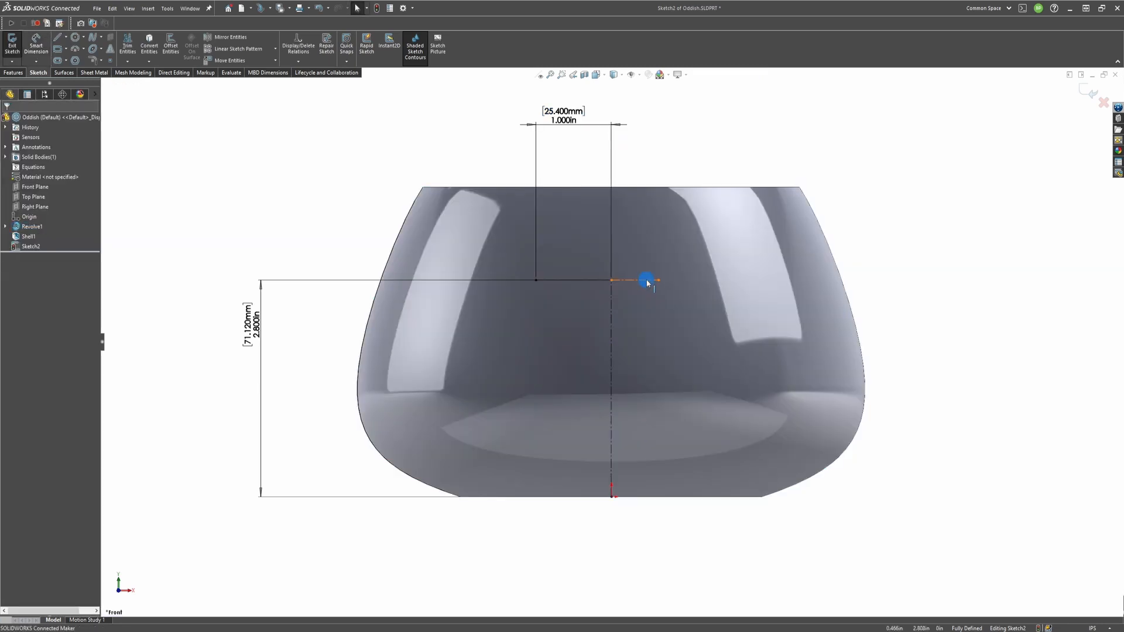
left_click(12, 321)
left_click(176, 275)
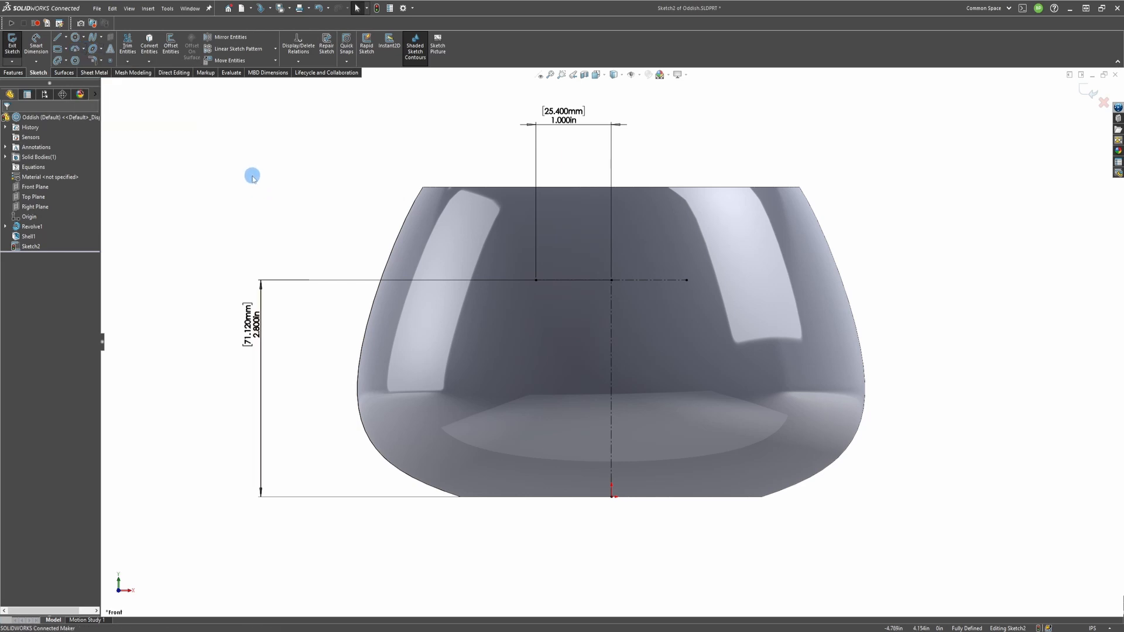
Draw a 180-degree centerpoint arc slot, about 0.43 in radius and 0.09 in wide, arching up to the left construction line's outer end.
left_click(65, 60)
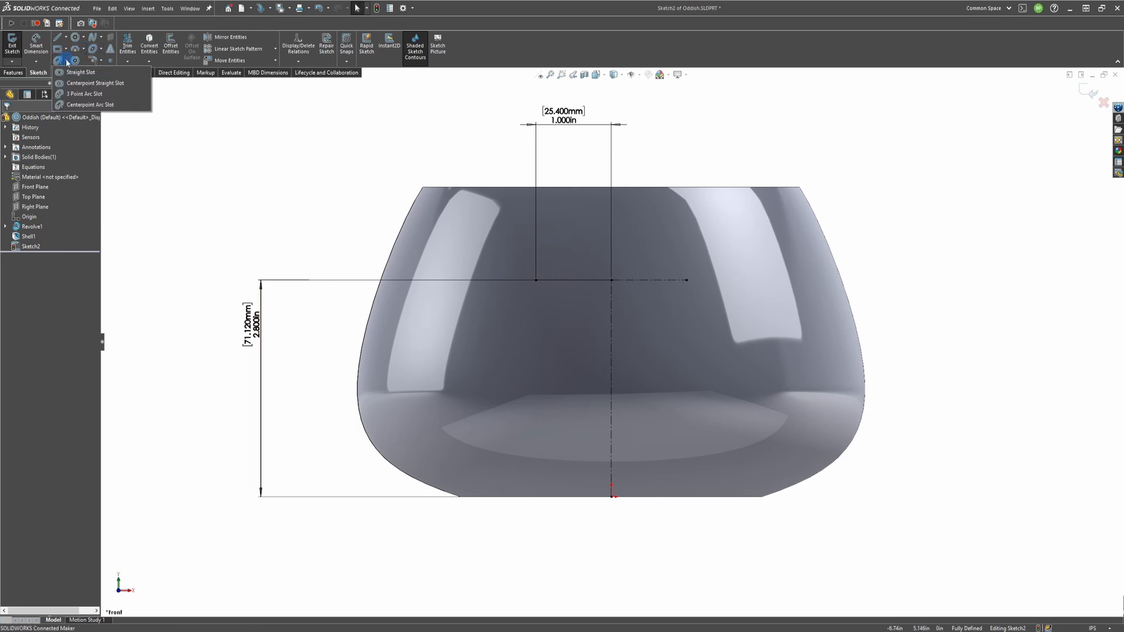
left_click(82, 108)
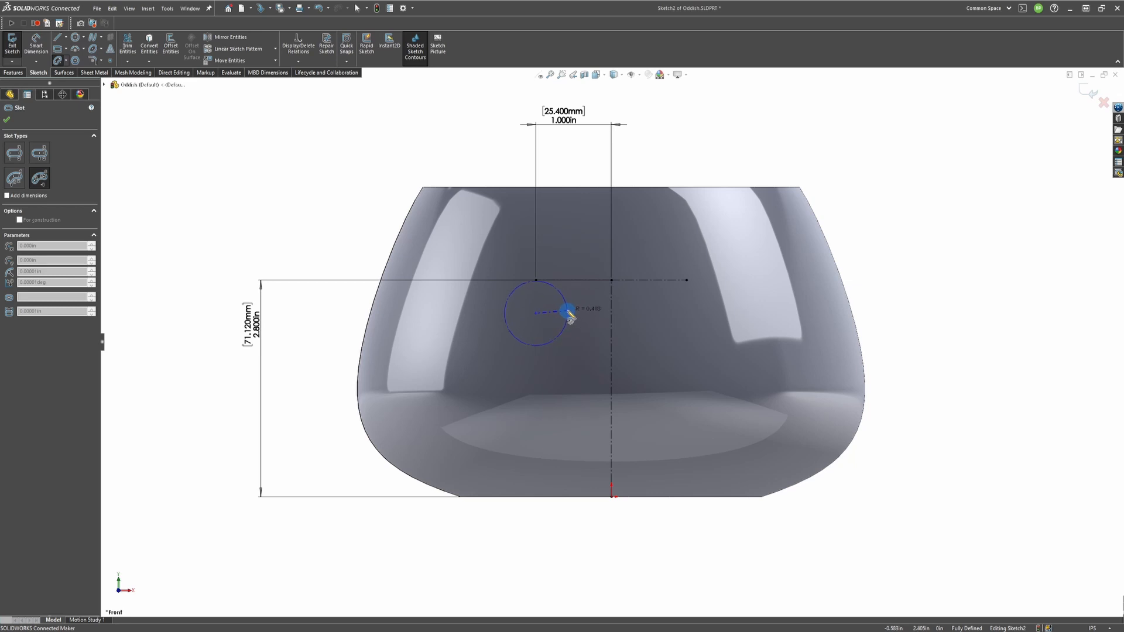
left_click(570, 314)
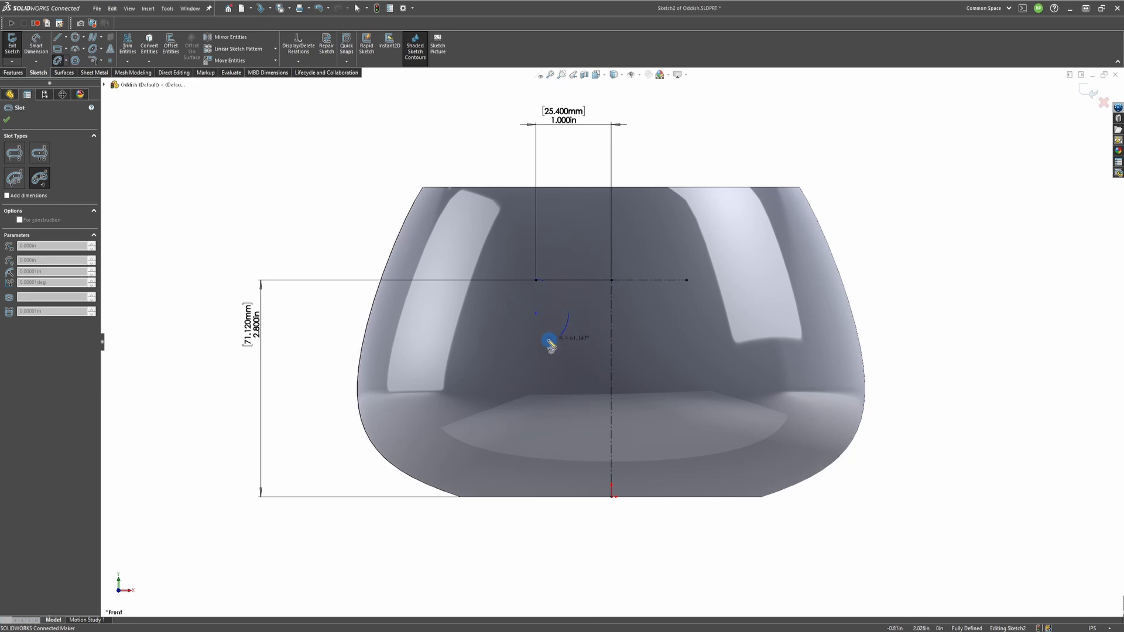
left_click(510, 315)
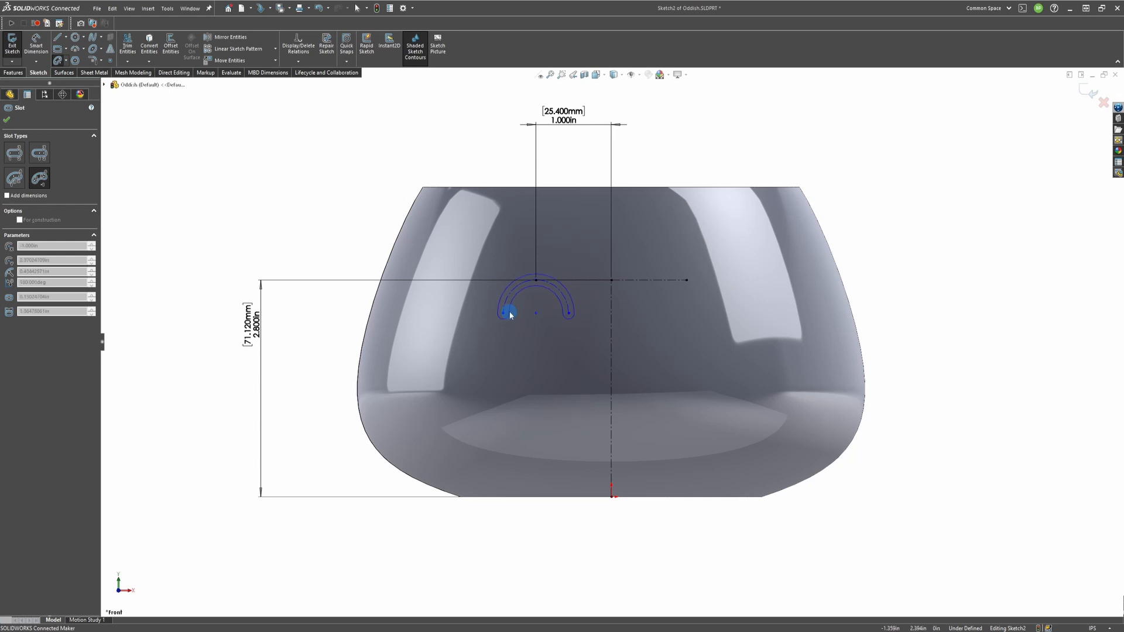
left_click(531, 283)
key("Escape")
left_click(13, 73)
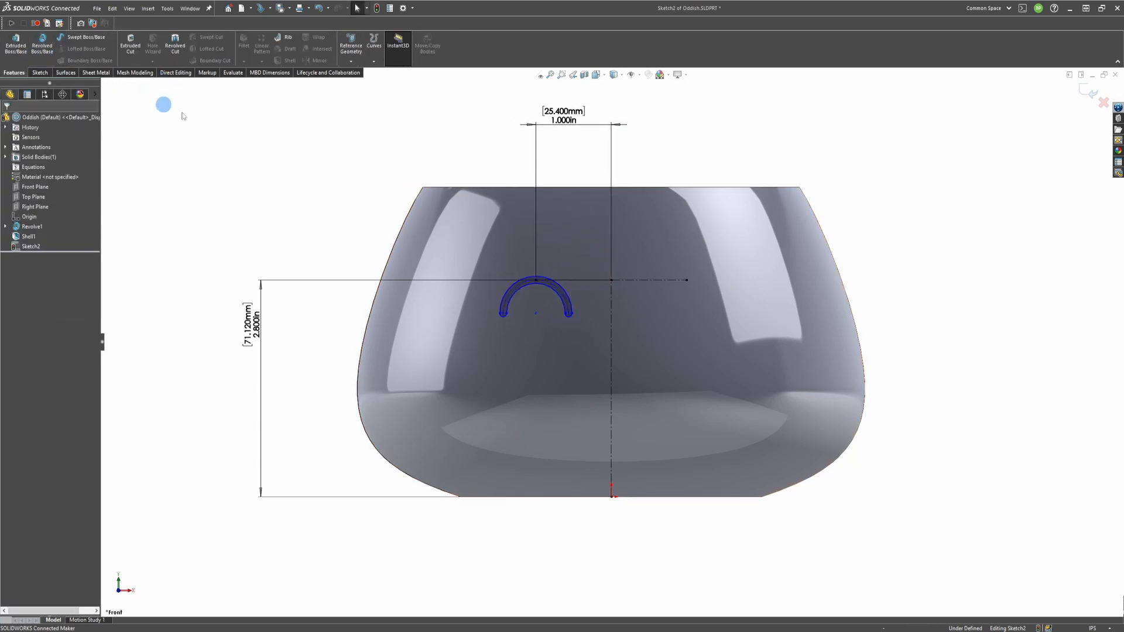
left_click_drag(574, 260, 430, 340)
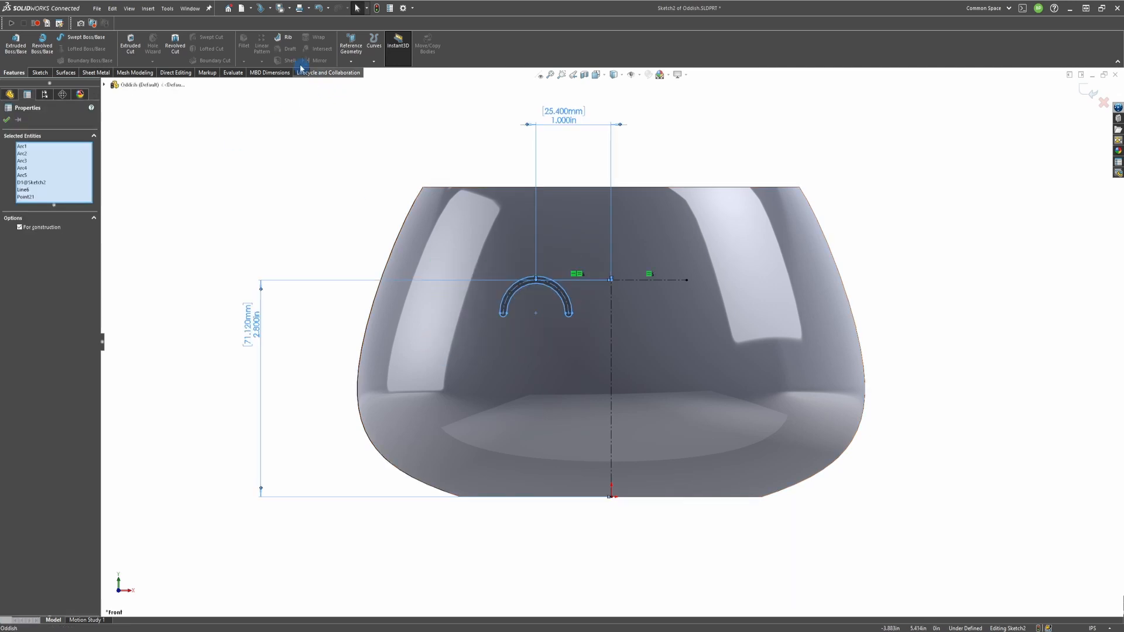
left_click(289, 168)
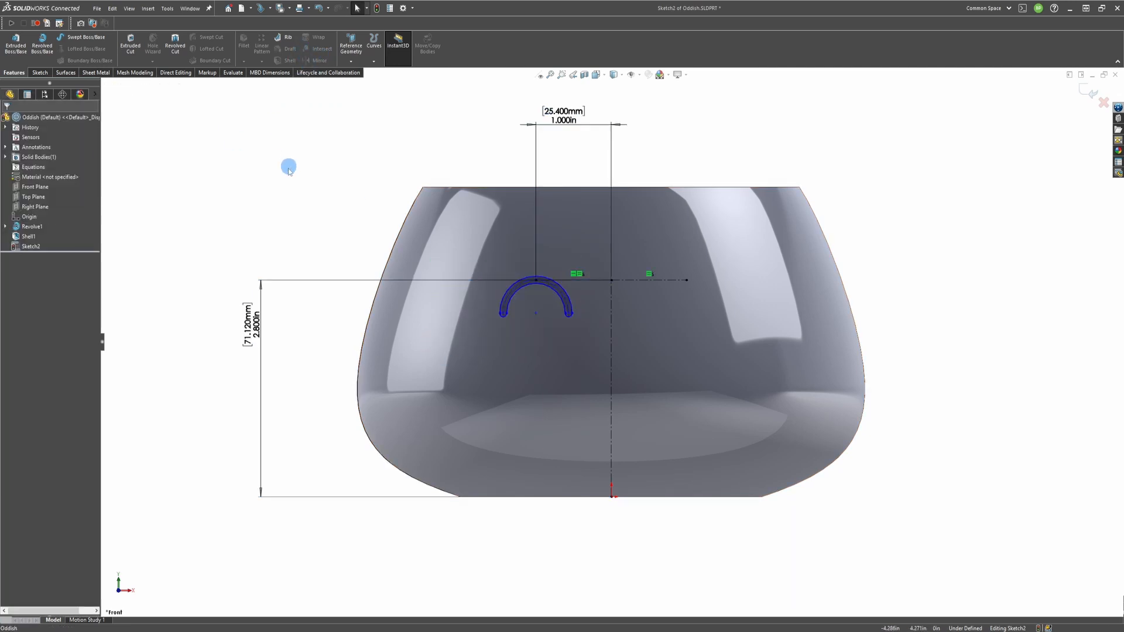
left_click(526, 276)
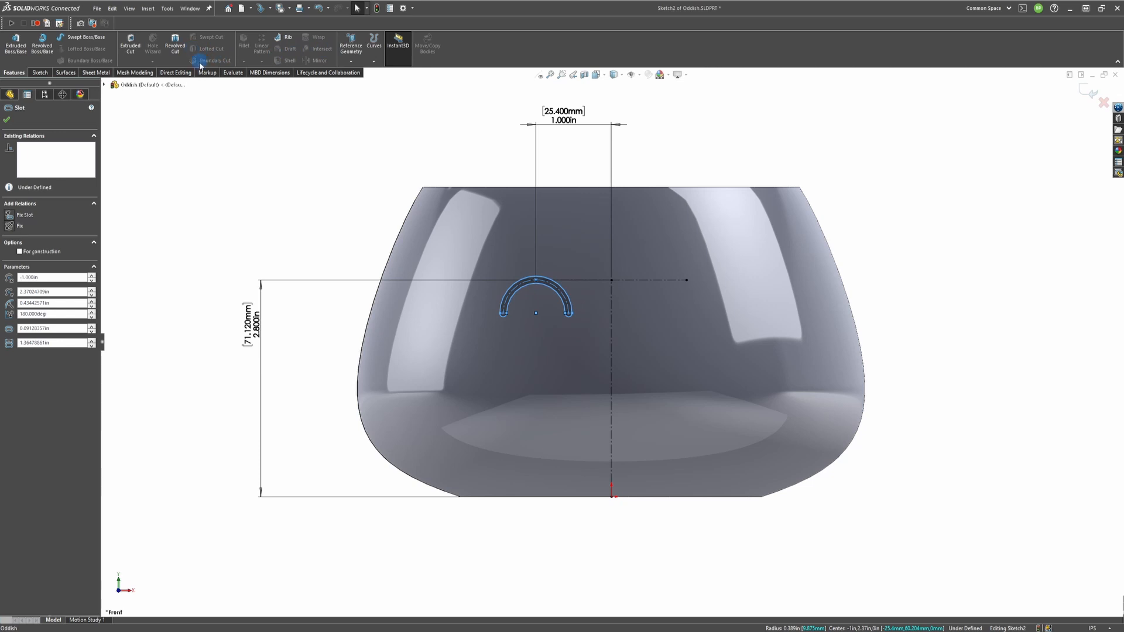
key("Escape")
Mirror the arc slot about the vertical centerline to make the second eye.
left_click(40, 72)
left_click(231, 36)
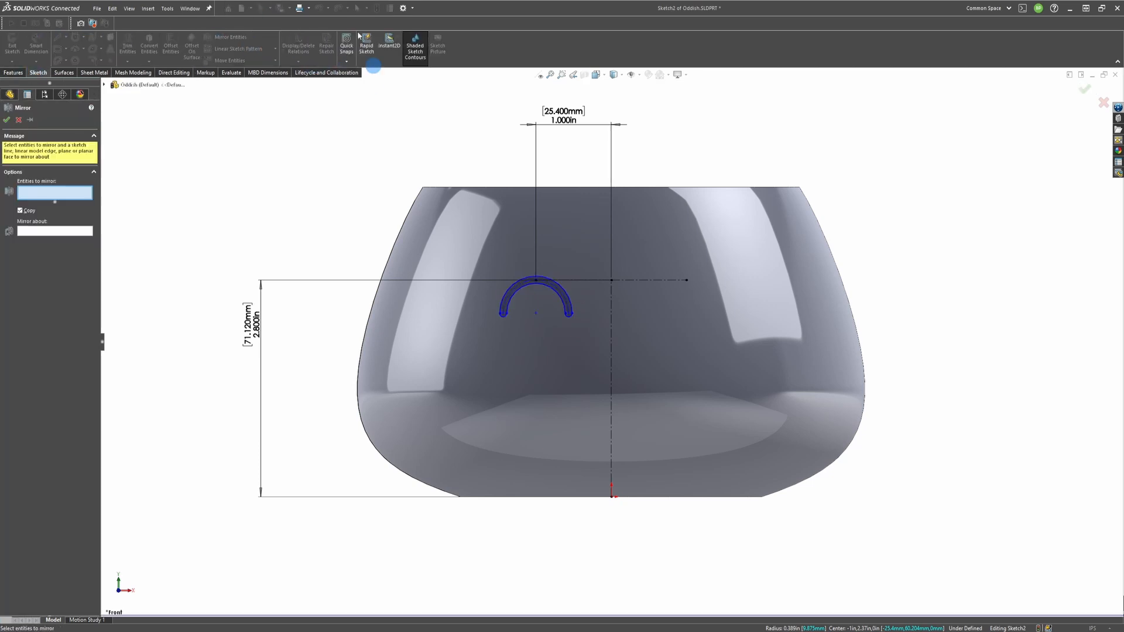
left_click(549, 283)
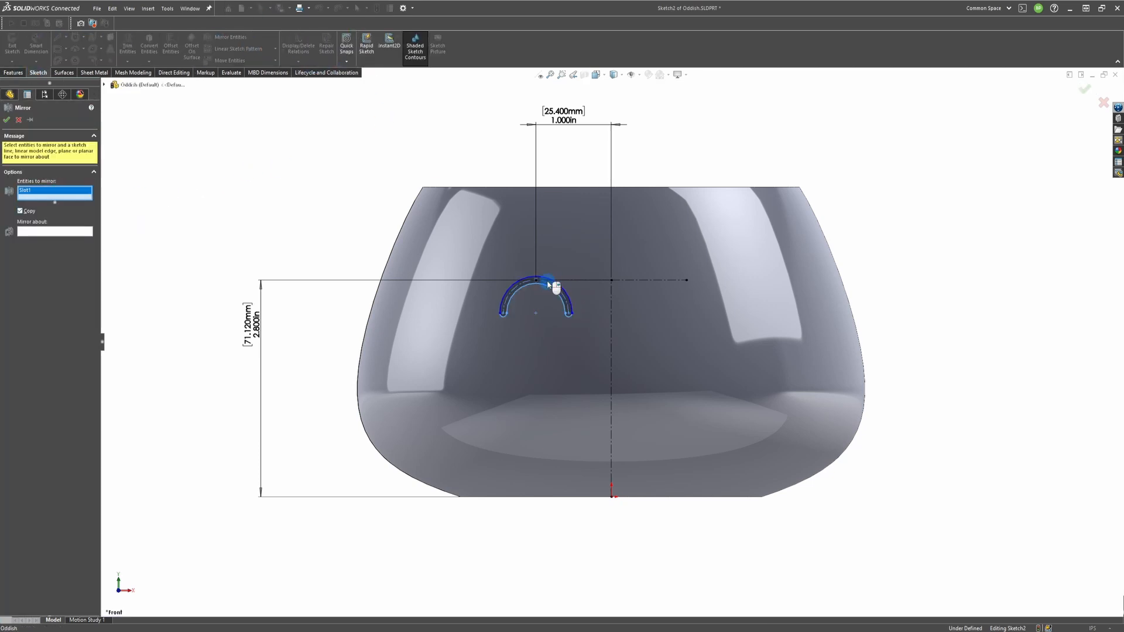
left_click(63, 234)
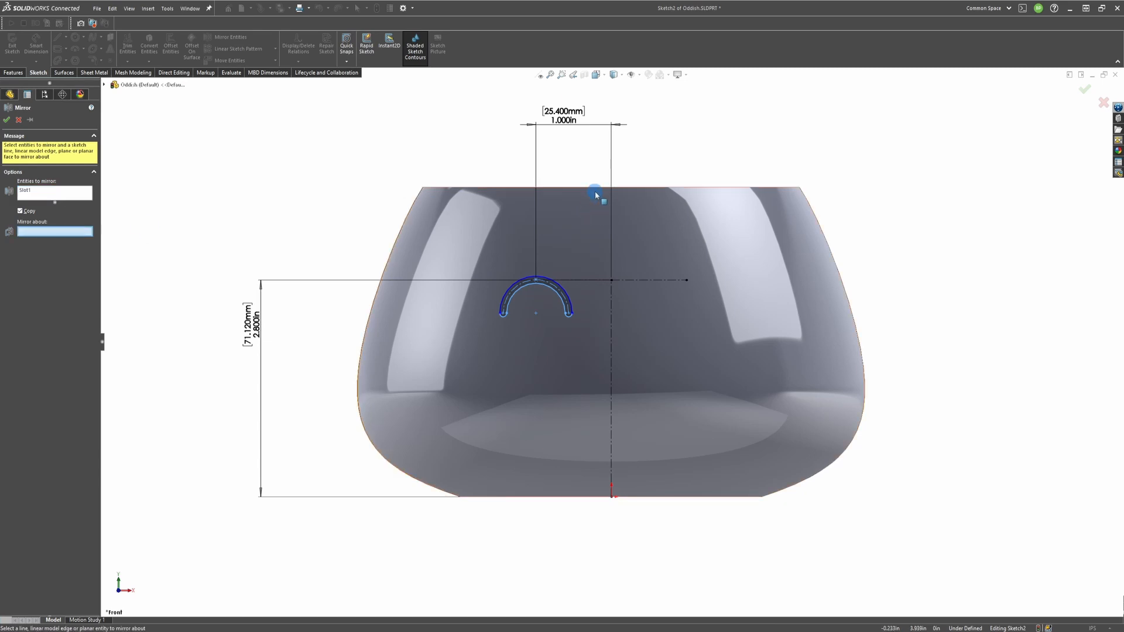
left_click(611, 293)
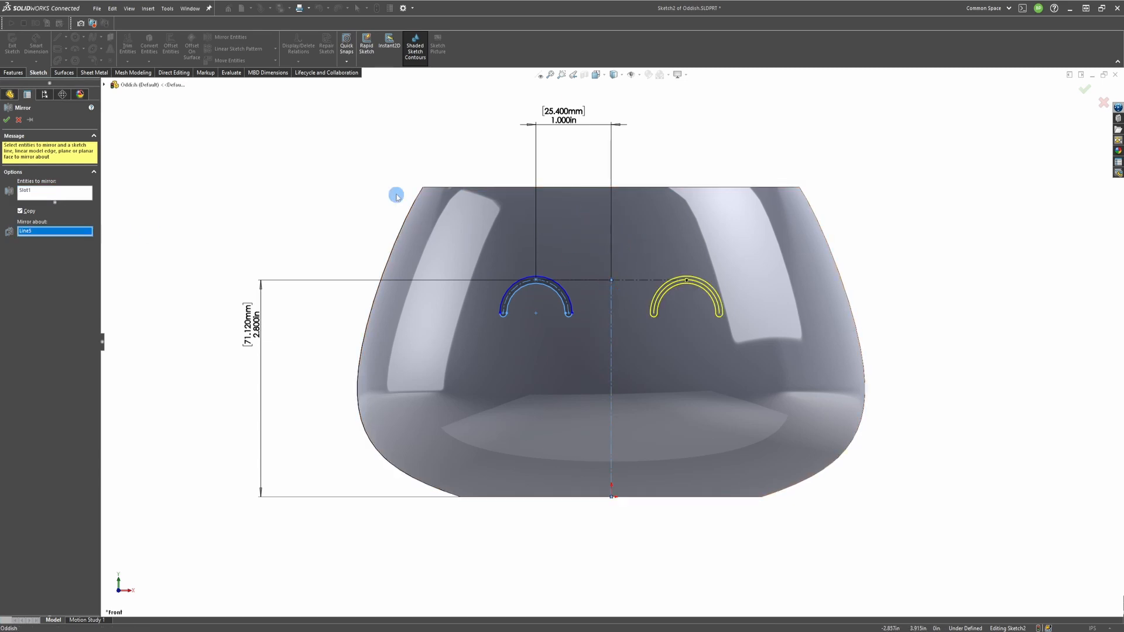
left_click(6, 120)
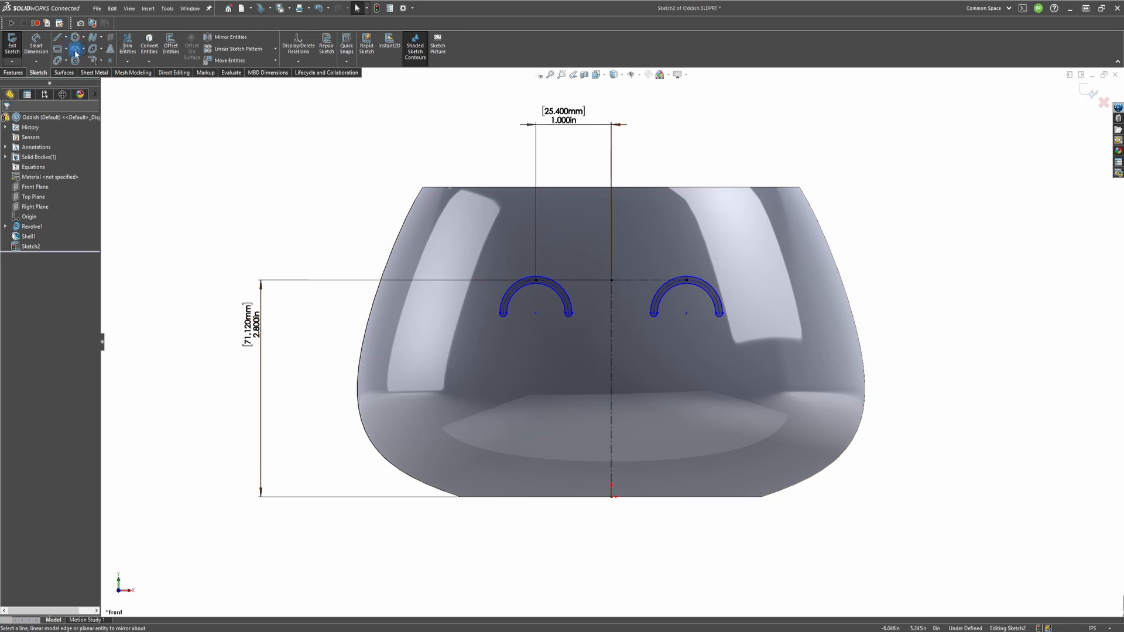
Draw a downward-curving 3-point arc about 2 in wide below the eyes, centred on the vertical centerline, as the mouth.
left_click(56, 61)
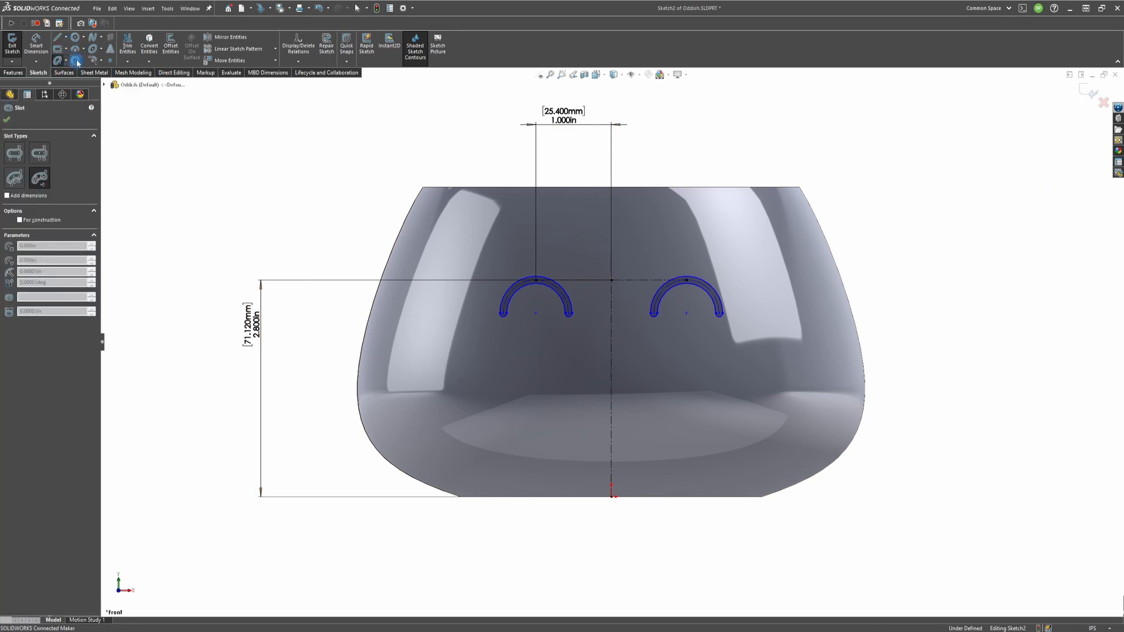
left_click(75, 51)
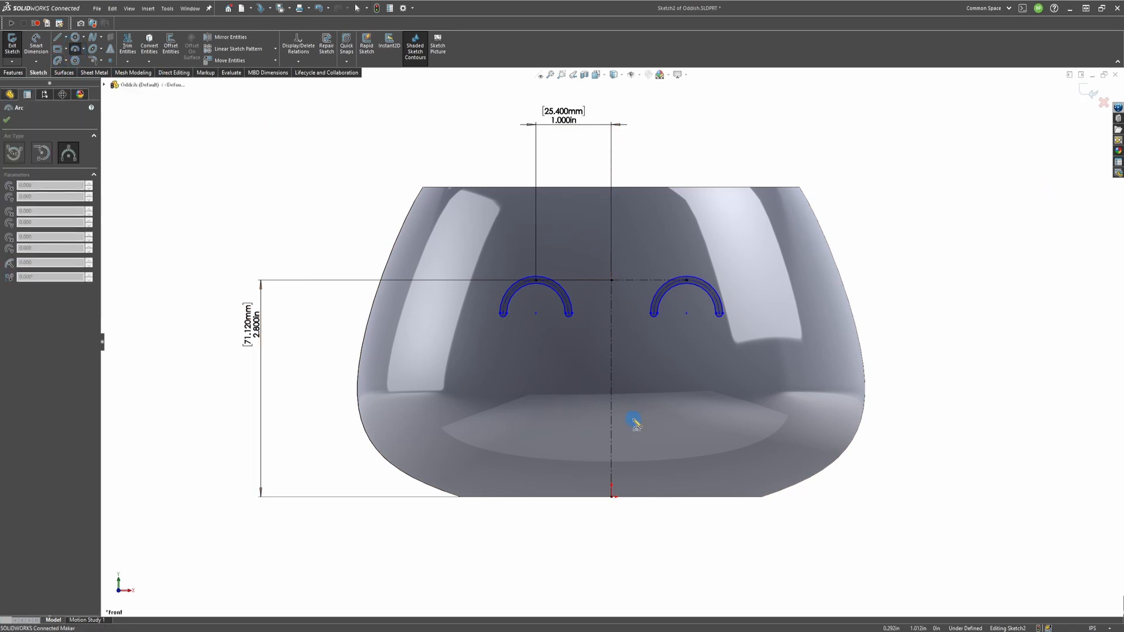
left_click(536, 355)
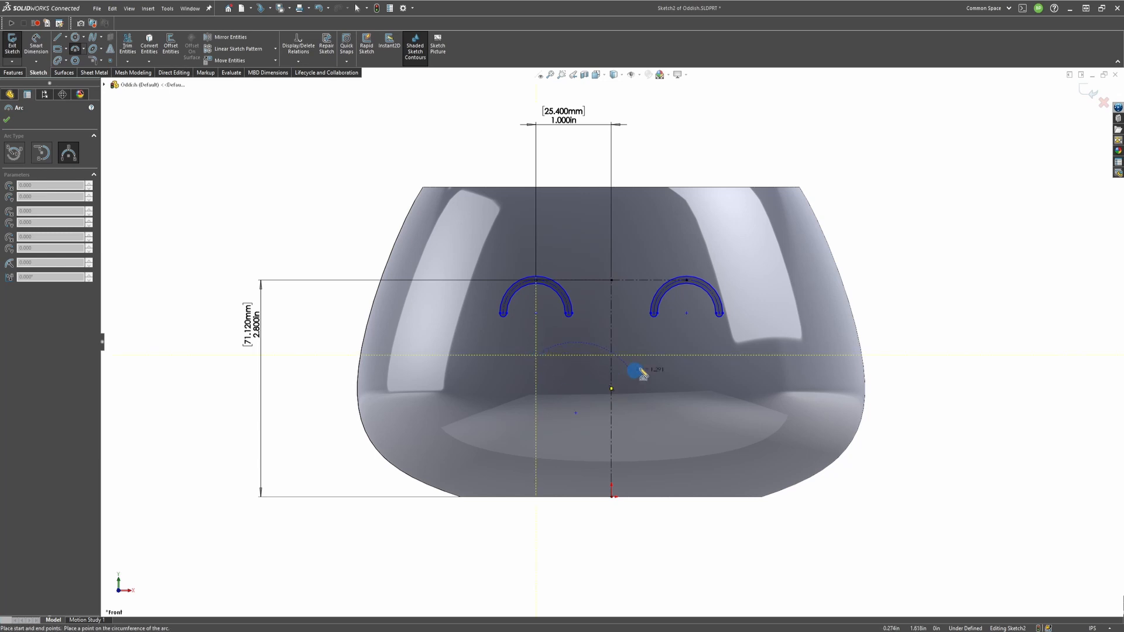
left_click(687, 356)
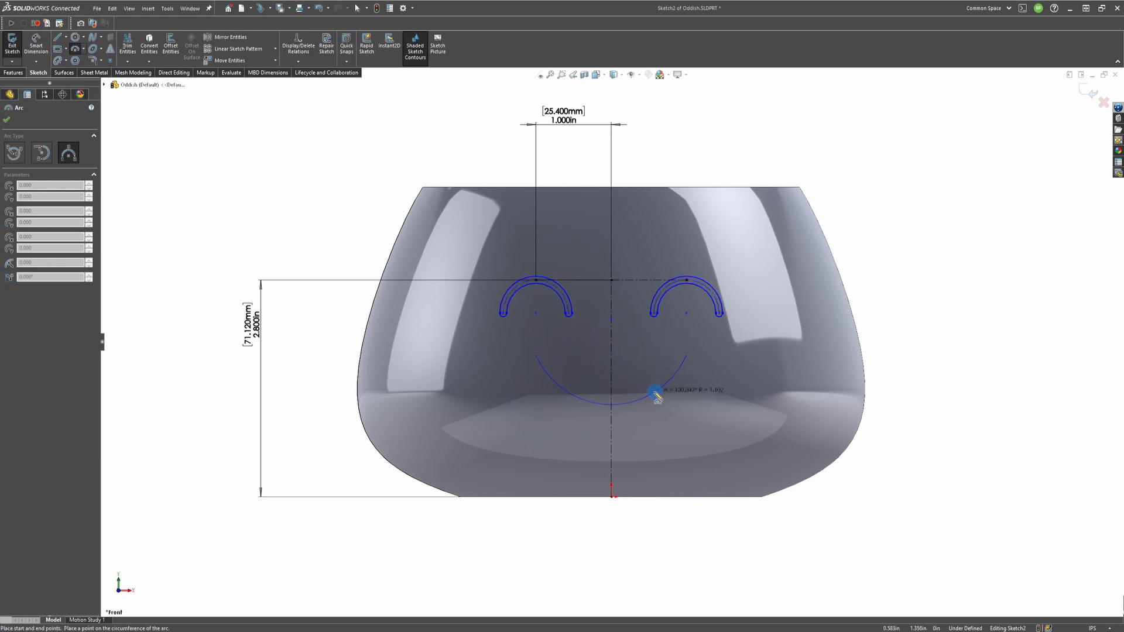
left_click(622, 438)
key("Escape")
Close the mouth with a horizontal line about 2 in long between the arc's endpoints.
key("l")
left_click(536, 357)
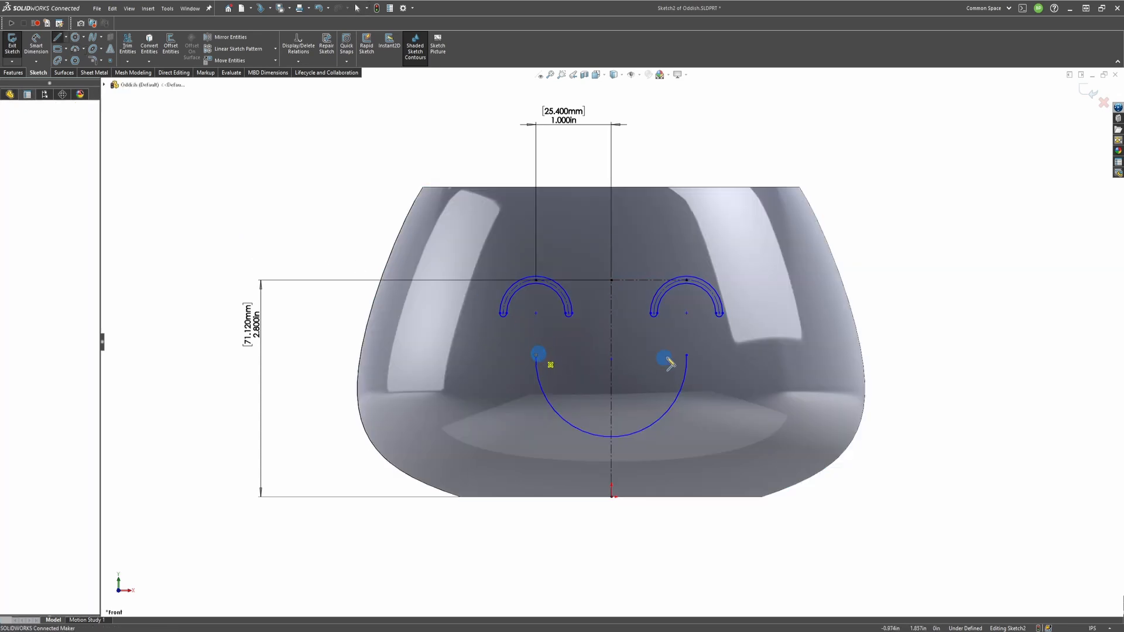
left_click(686, 356)
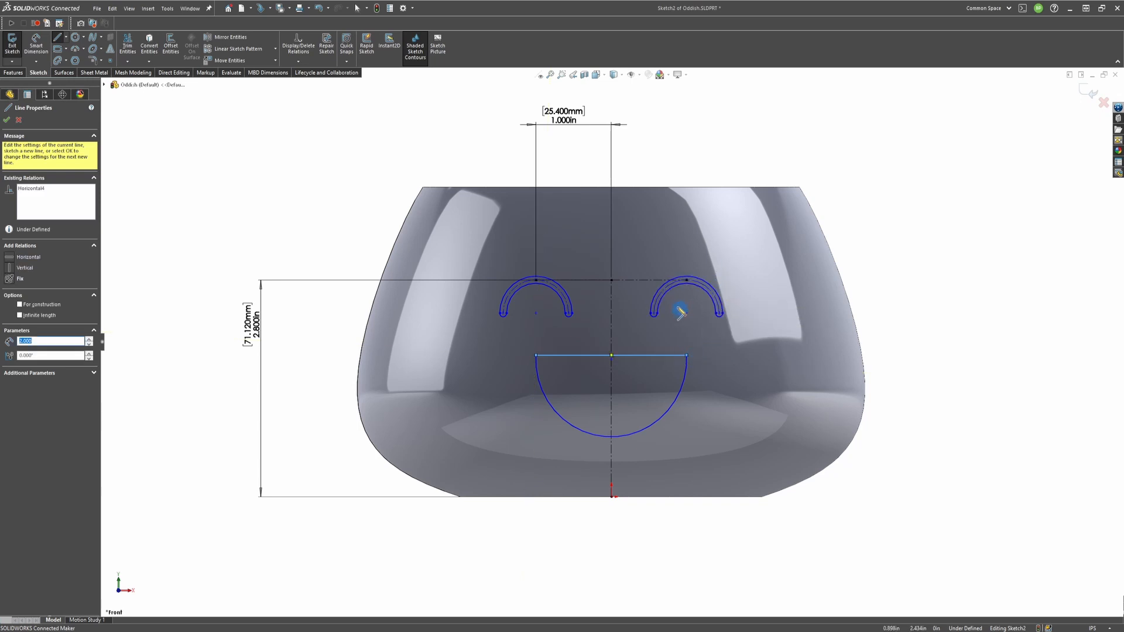
left_click(7, 120)
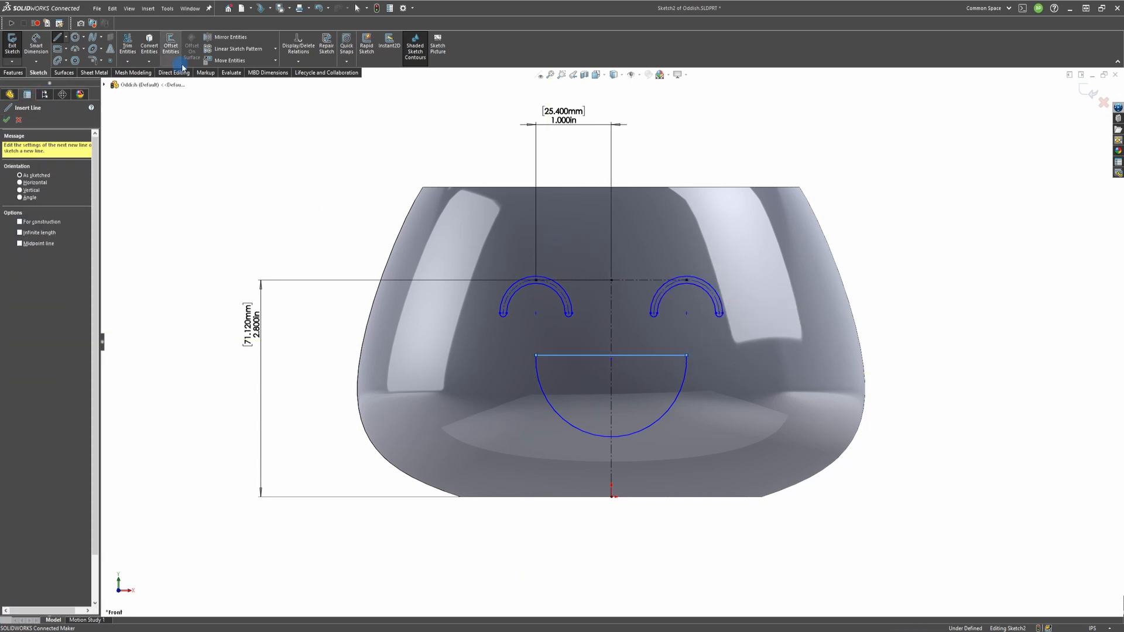
left_click(7, 119)
Finish the sketch and wrap the eyes and mouth onto the pot's curved outer face.
left_click(13, 73)
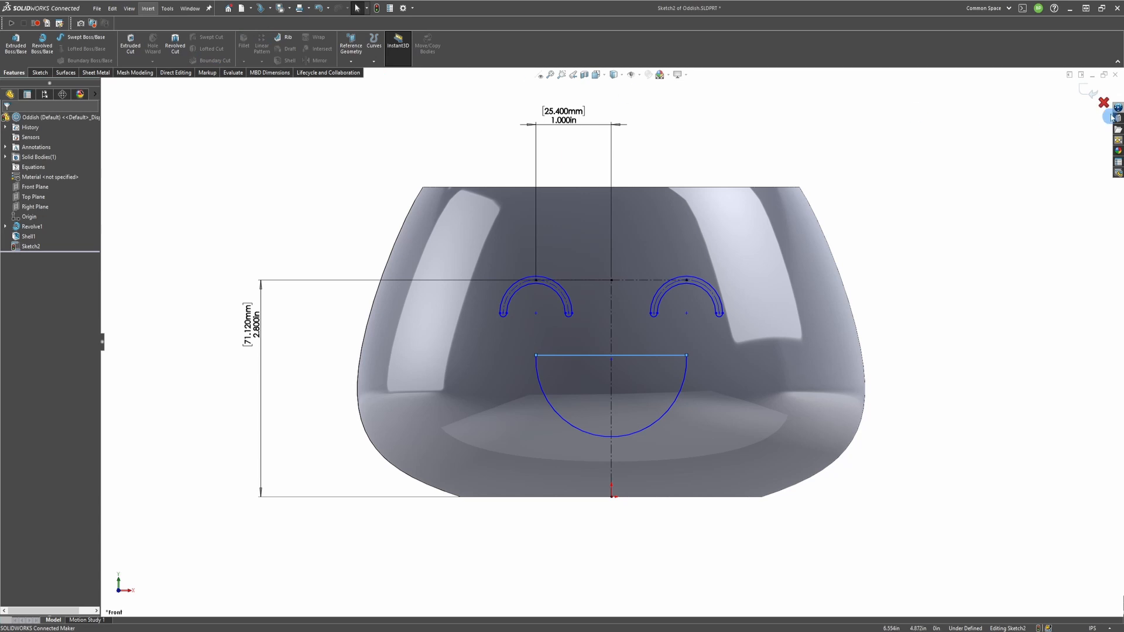
left_click(1090, 93)
left_click(318, 37)
left_click(510, 286)
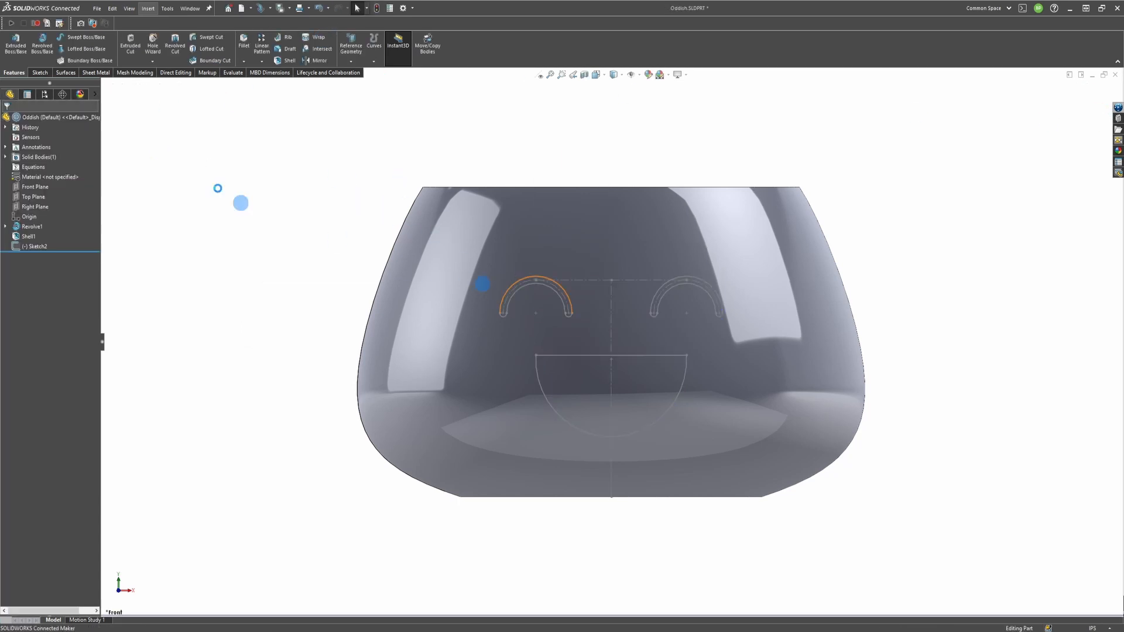
left_click(318, 37)
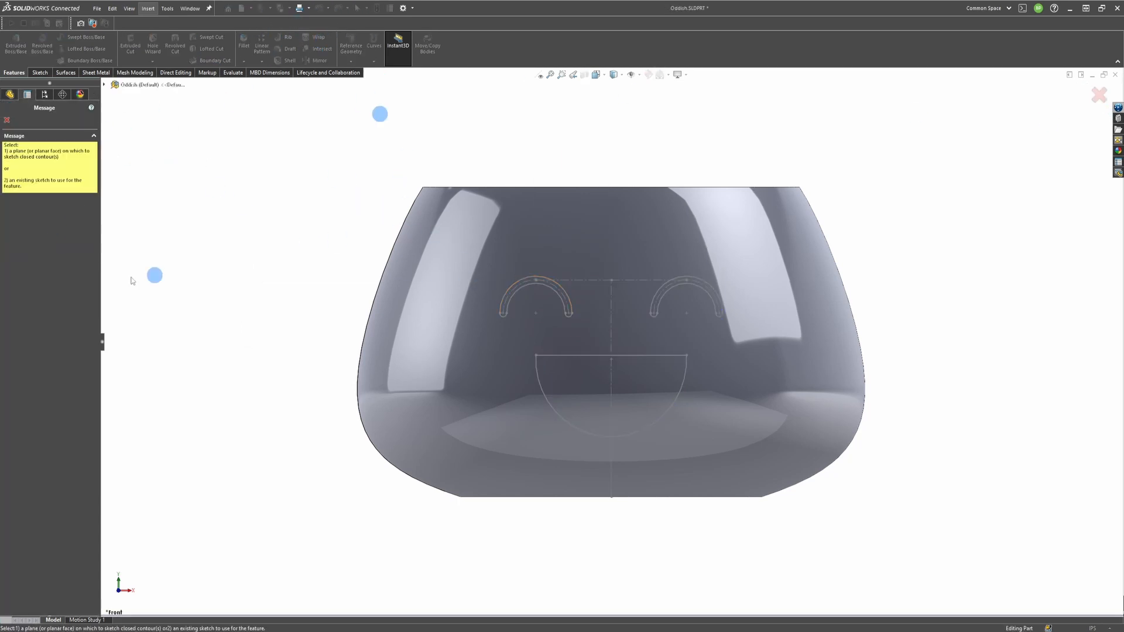
left_click(594, 355)
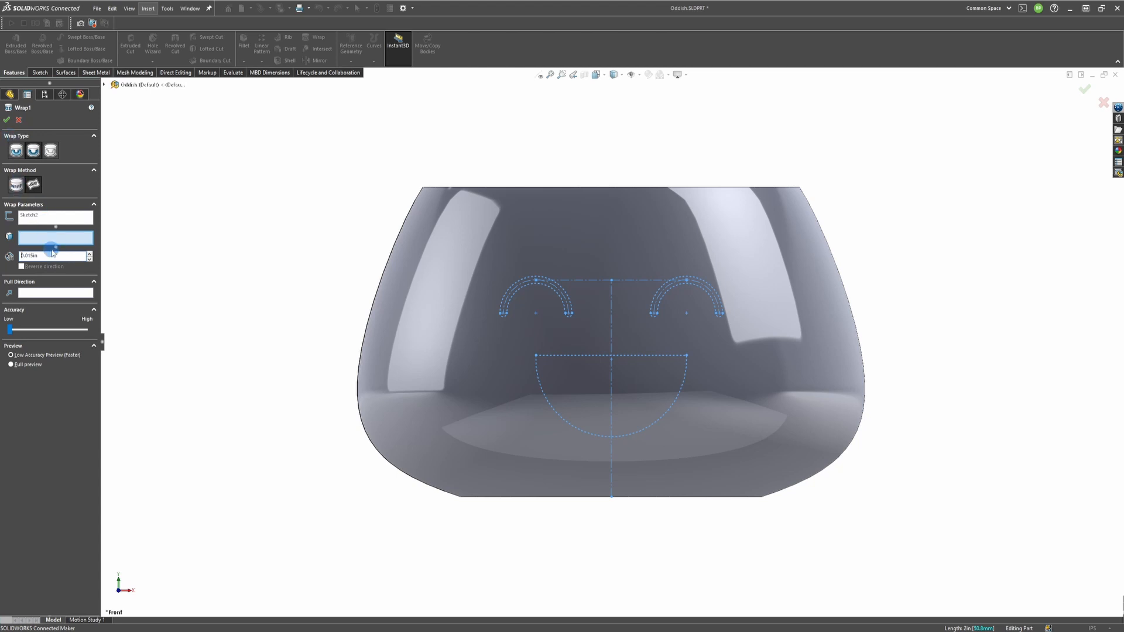
key("Return")
middle_click_drag(326, 331, 345, 346)
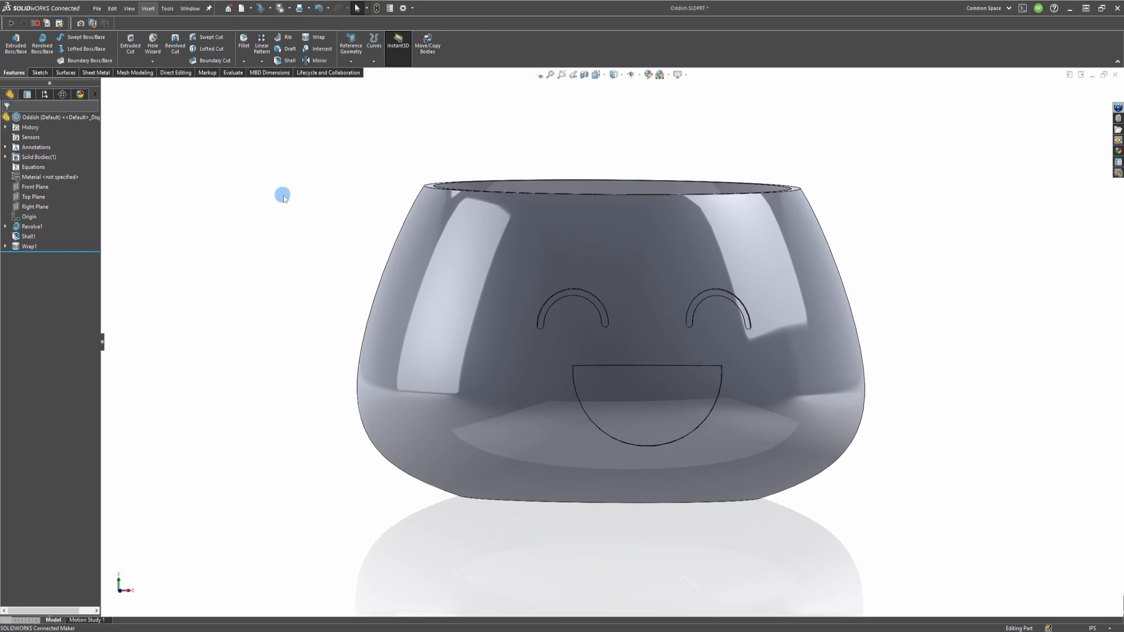
key("ctrl+1")
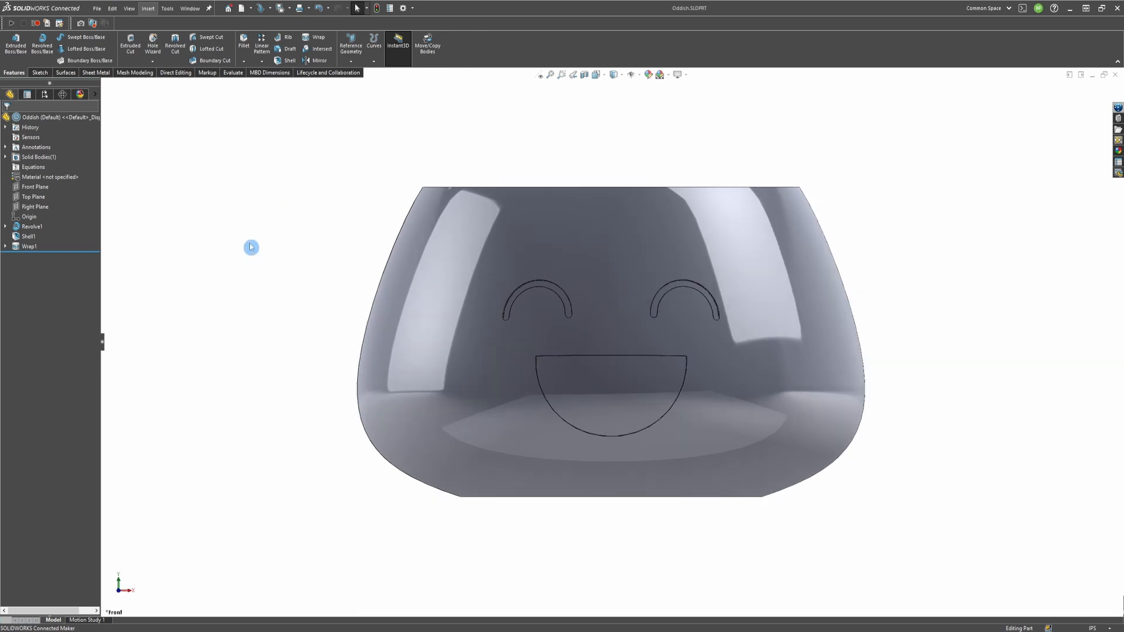
Create a reference plane offset 3.2 in from the Front Plane, toward the pot's smiling face.
left_click(40, 73)
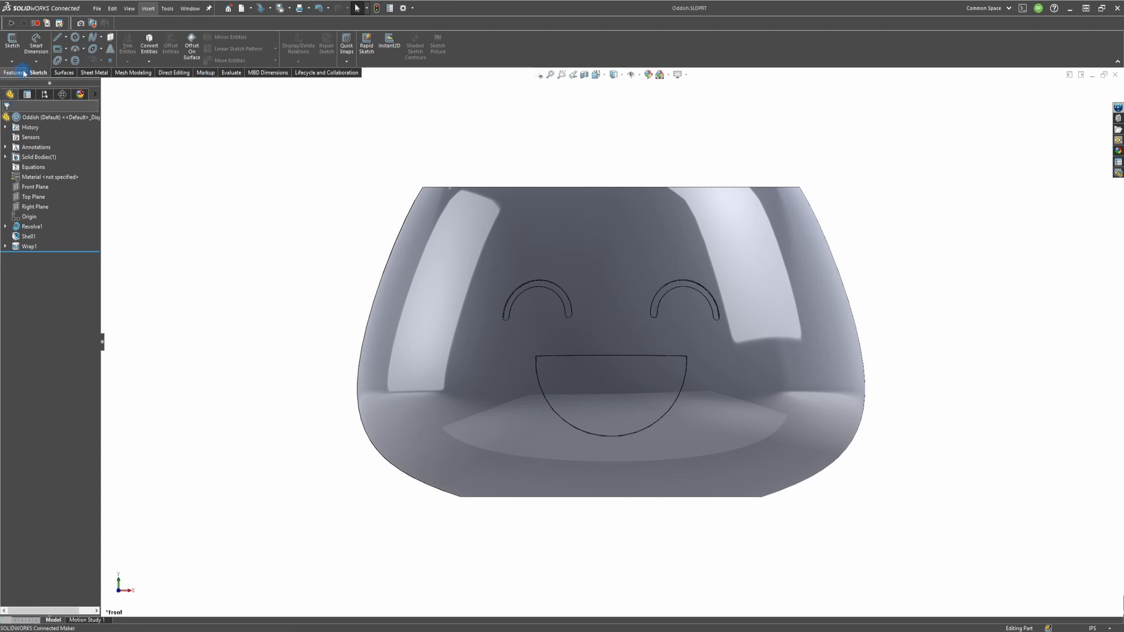
left_click(23, 72)
key("p")
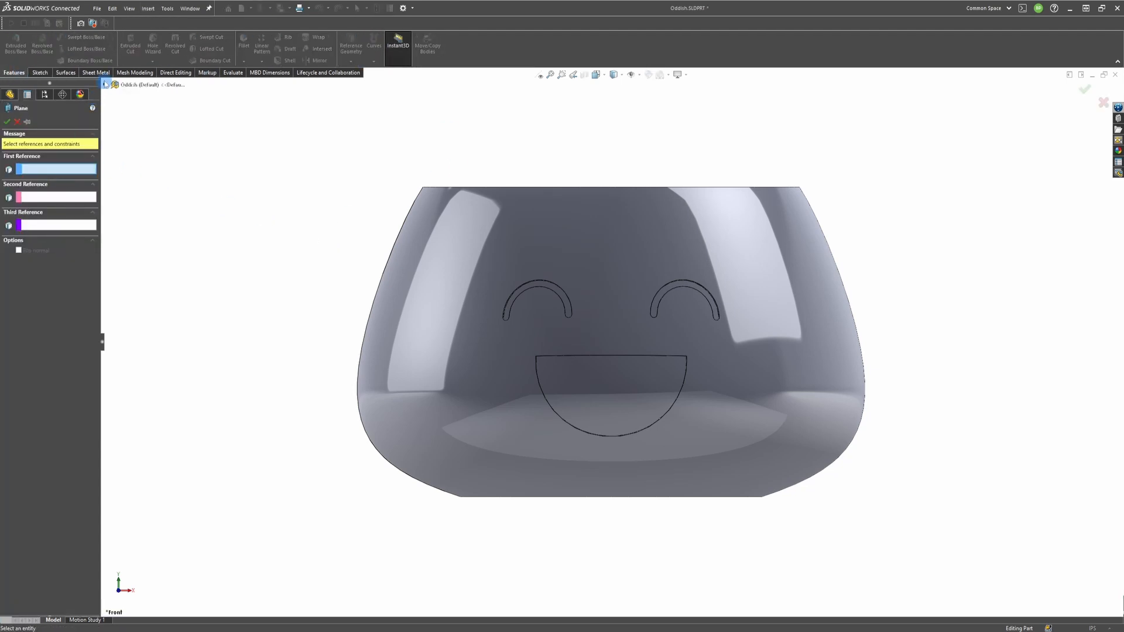
left_click(105, 85)
left_click(143, 154)
middle_click_drag(227, 184, 211, 246)
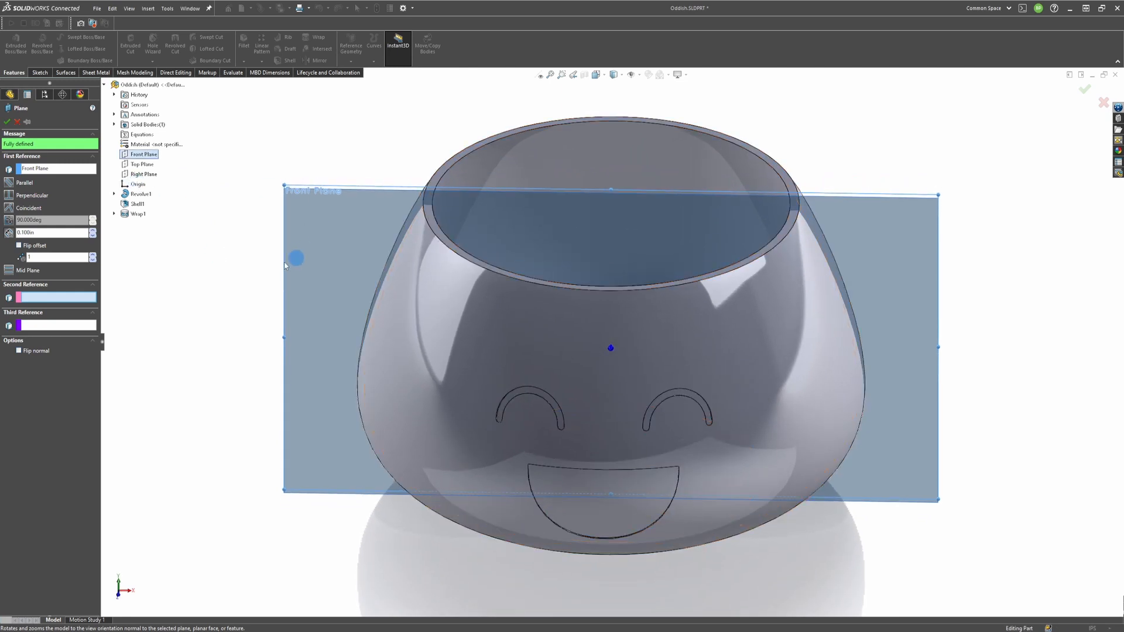
left_click(91, 231)
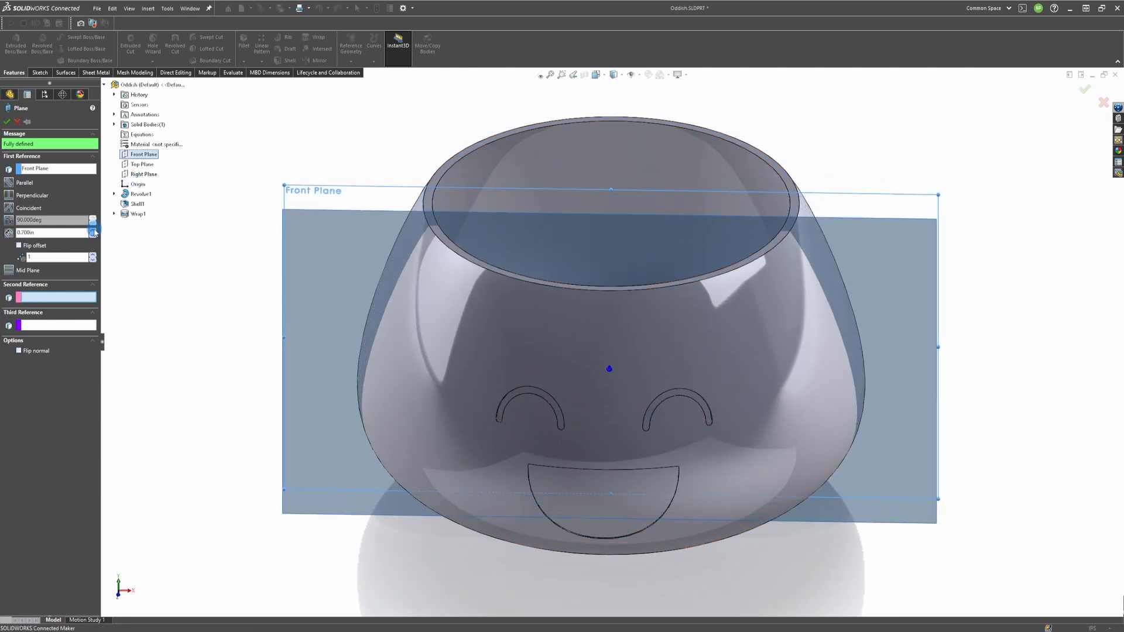
key("Return")
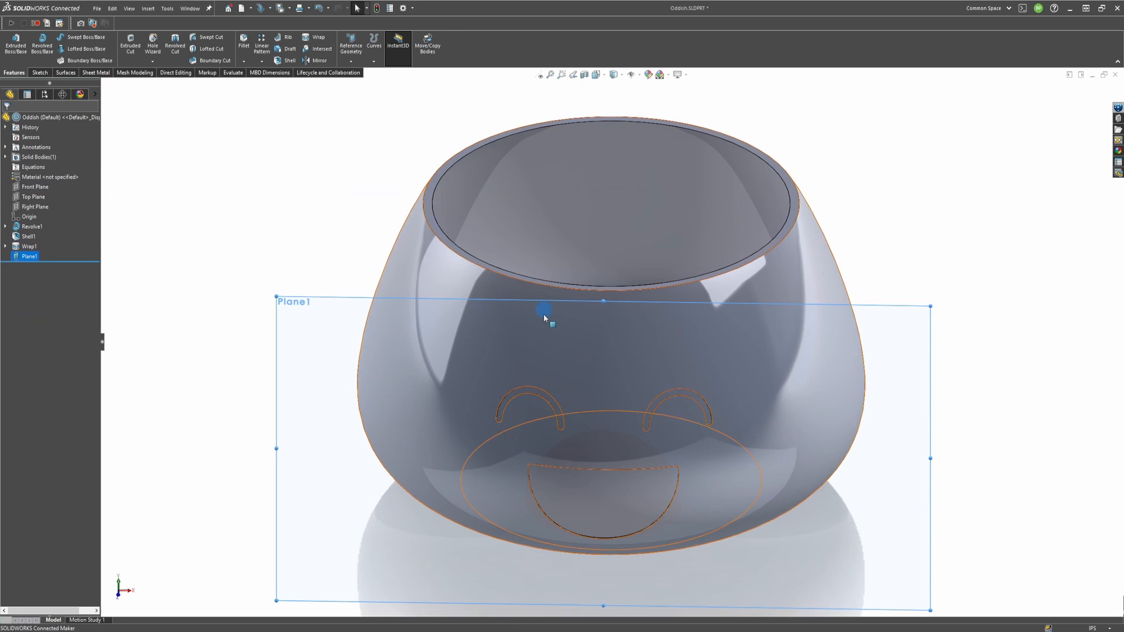
On the offset plane, sketch a 0.5 in radius circle centred directly above the base's left corner and passing through that corner.
left_click(277, 356)
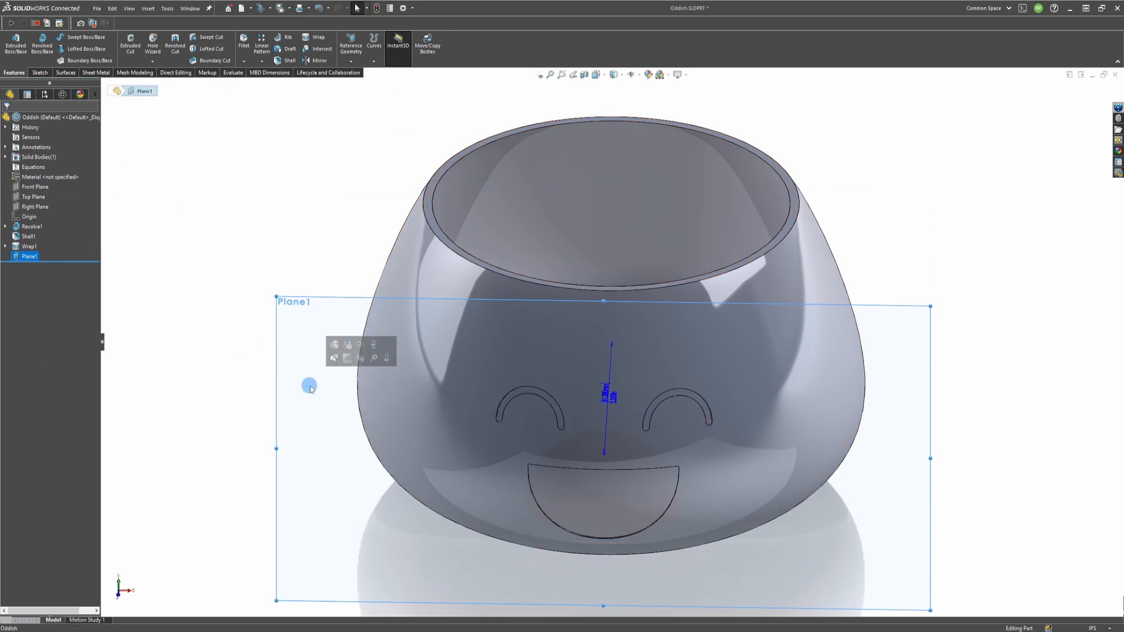
key("ctrl+8")
left_click(41, 74)
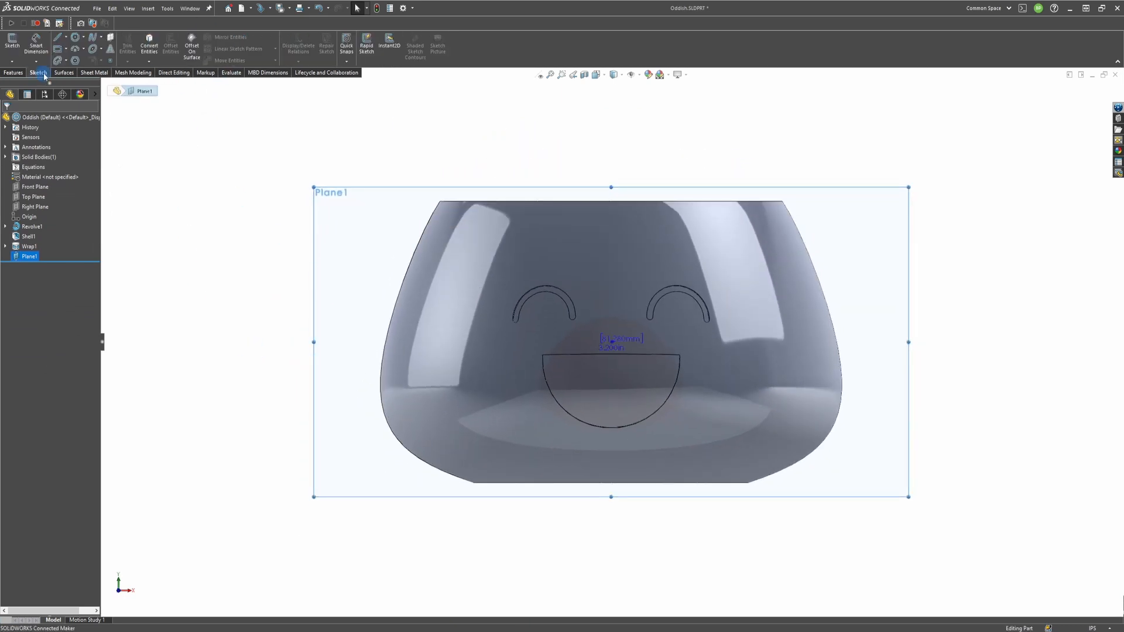
left_click(76, 39)
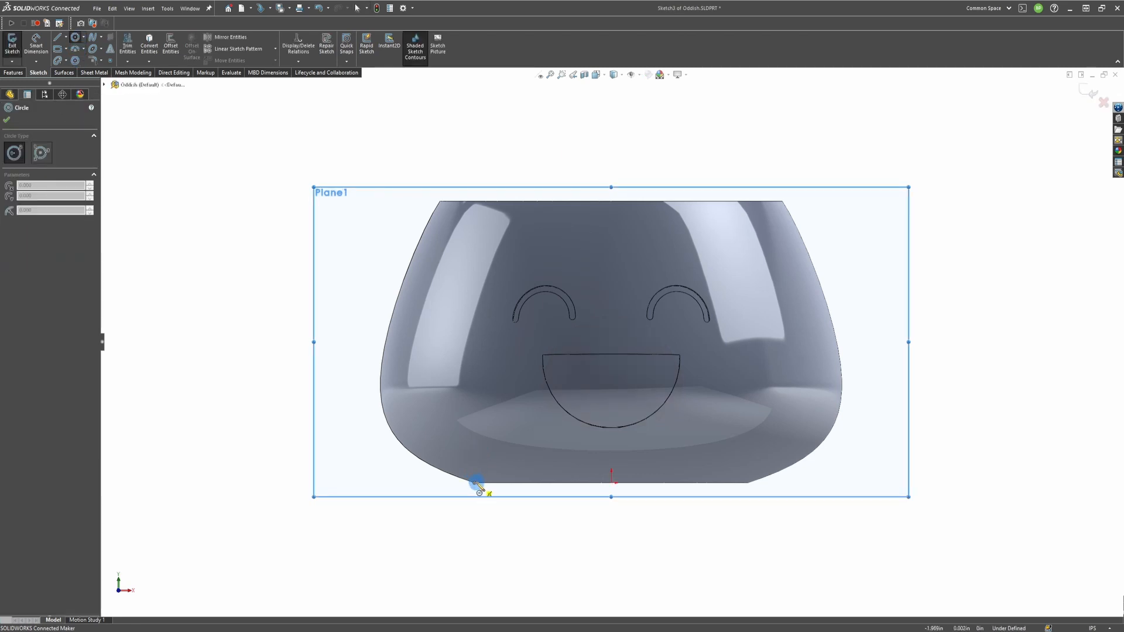
left_click(475, 448)
left_click(475, 481)
Draw an ellipse centred on the circle, tilted toward the upper left, with radii of about 1.35 in and 0.5 in.
left_click(93, 49)
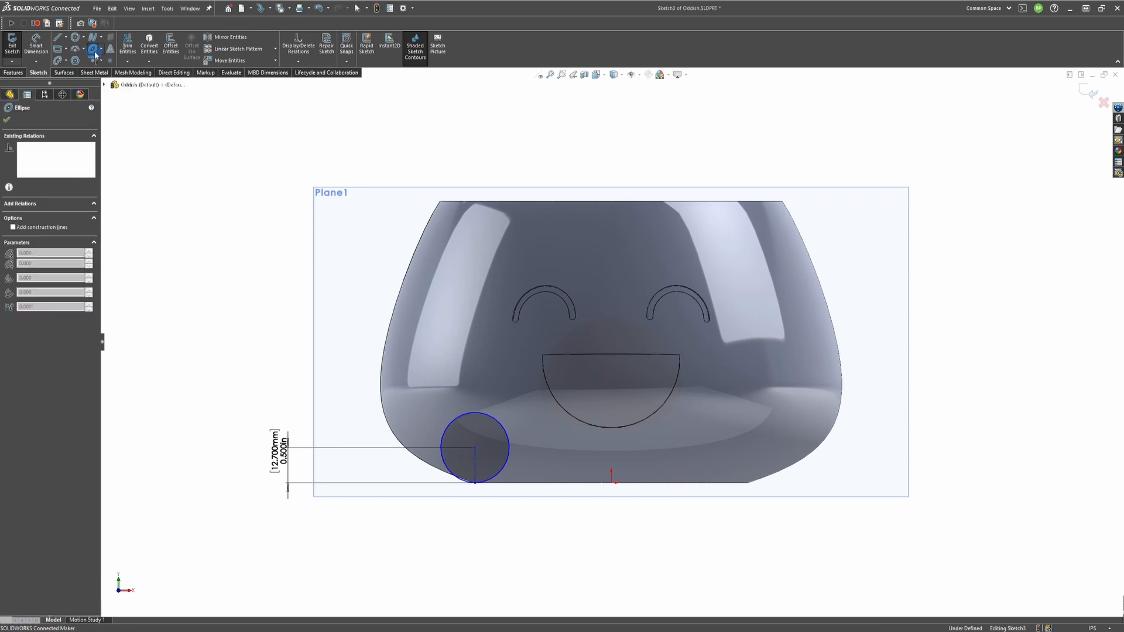
left_click(475, 448)
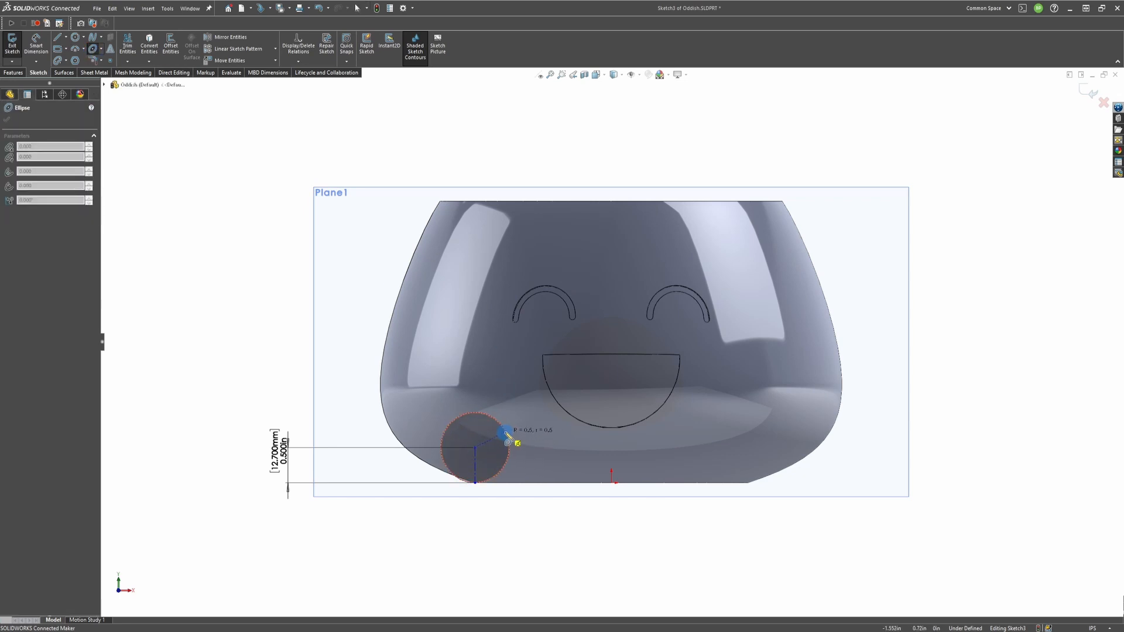
left_click(428, 367)
left_click(505, 435)
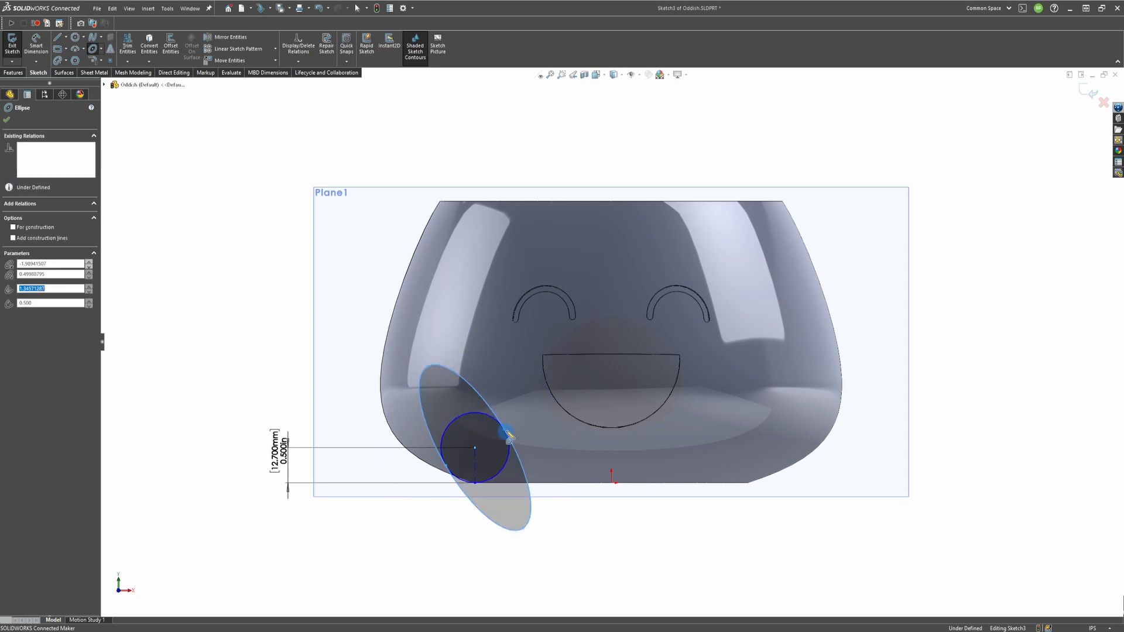
key("Escape")
Trim the ellipse's lower part and the circle's inner arcs to leave one closed teardrop-shaped foot outline.
right_click_drag(250, 351, 221, 382)
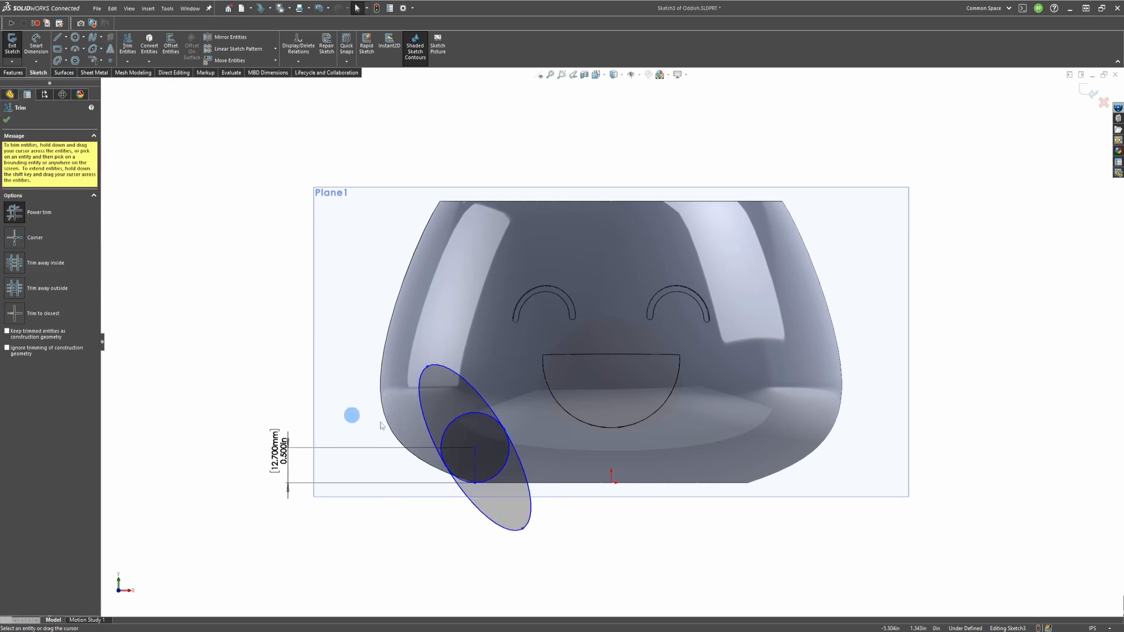
mouse_move(548, 464)
left_mouse_down()
mouse_move(517, 487)
mouse_move(462, 402)
mouse_move(493, 404)
left_mouse_up()
key("Escape")
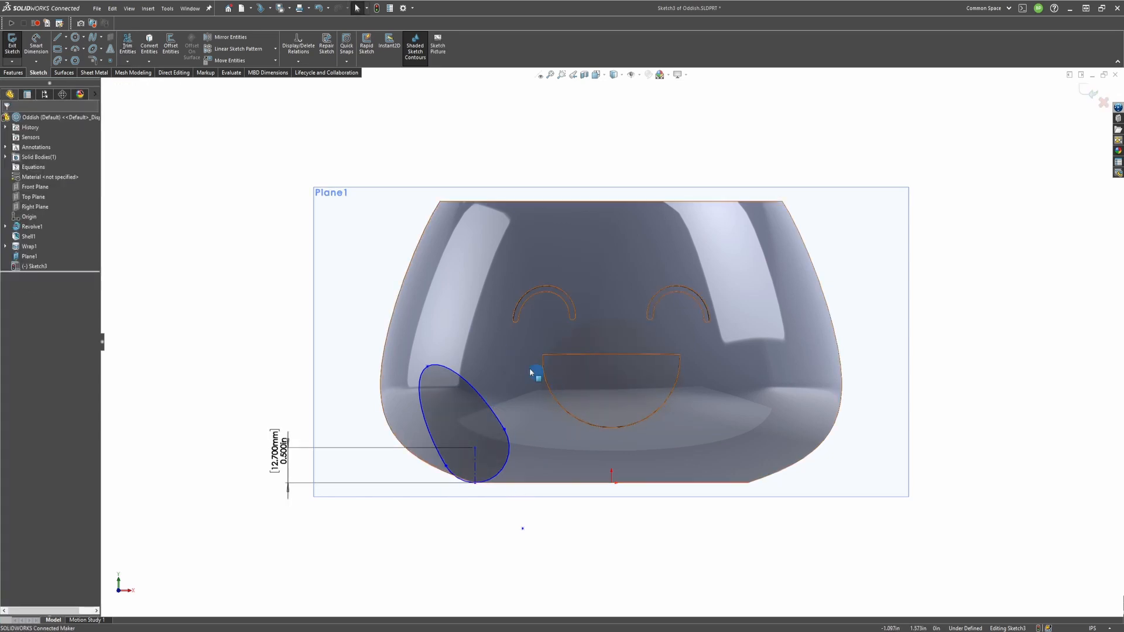
Extrude the foot outline 0.5 in toward the pot as a separate body, with Merge result turned off.
left_click(12, 72)
left_click(15, 45)
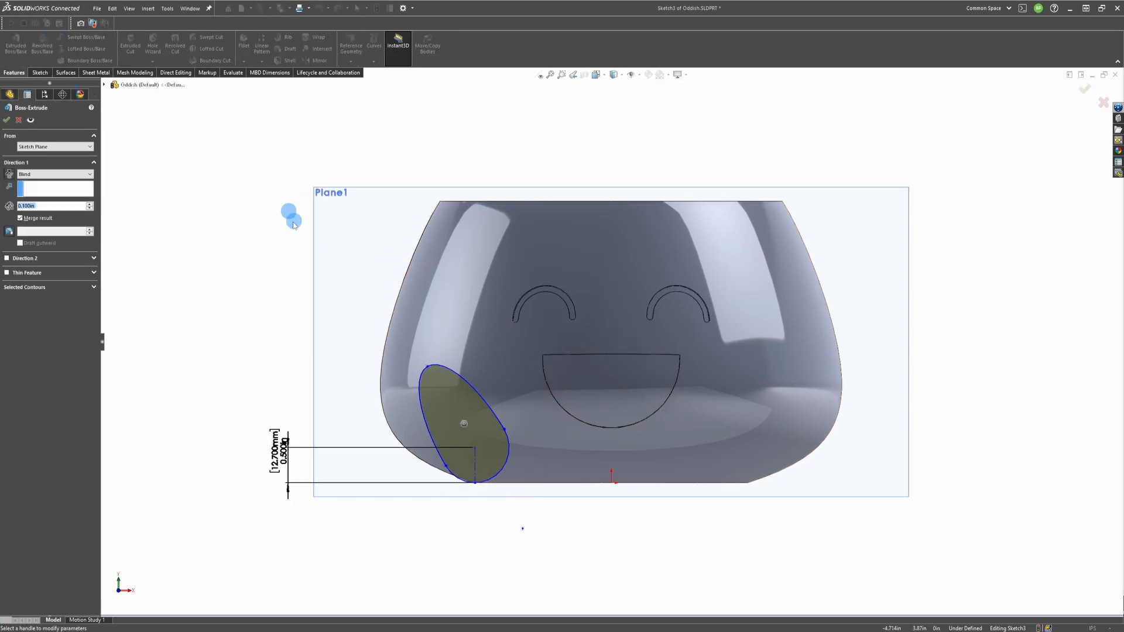
left_click(82, 174)
left_click(85, 229)
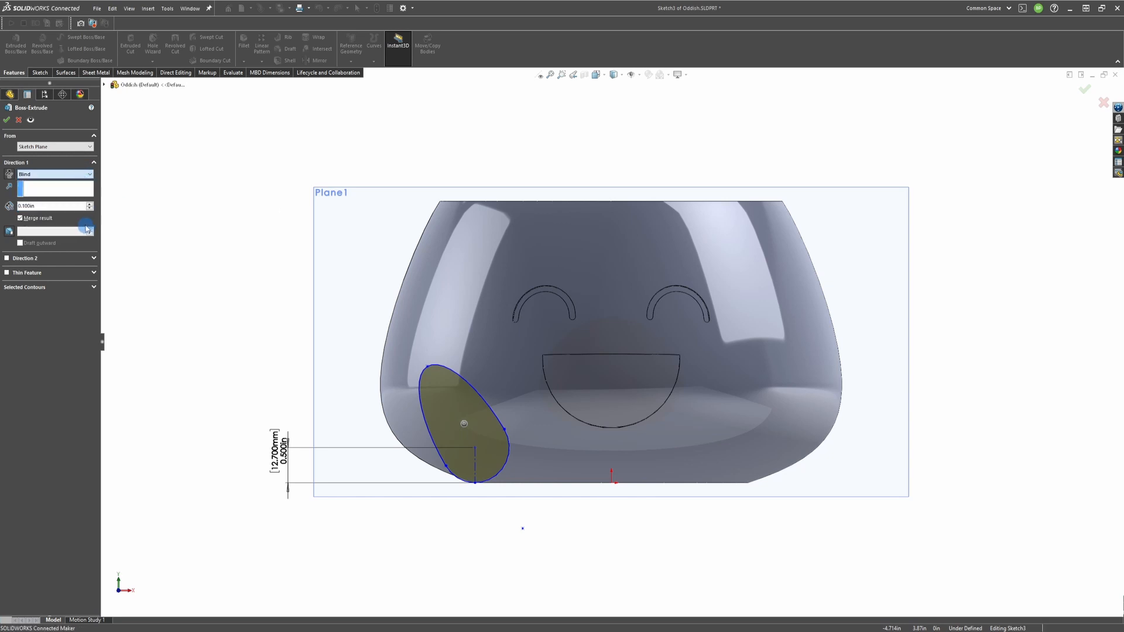
type(".5")
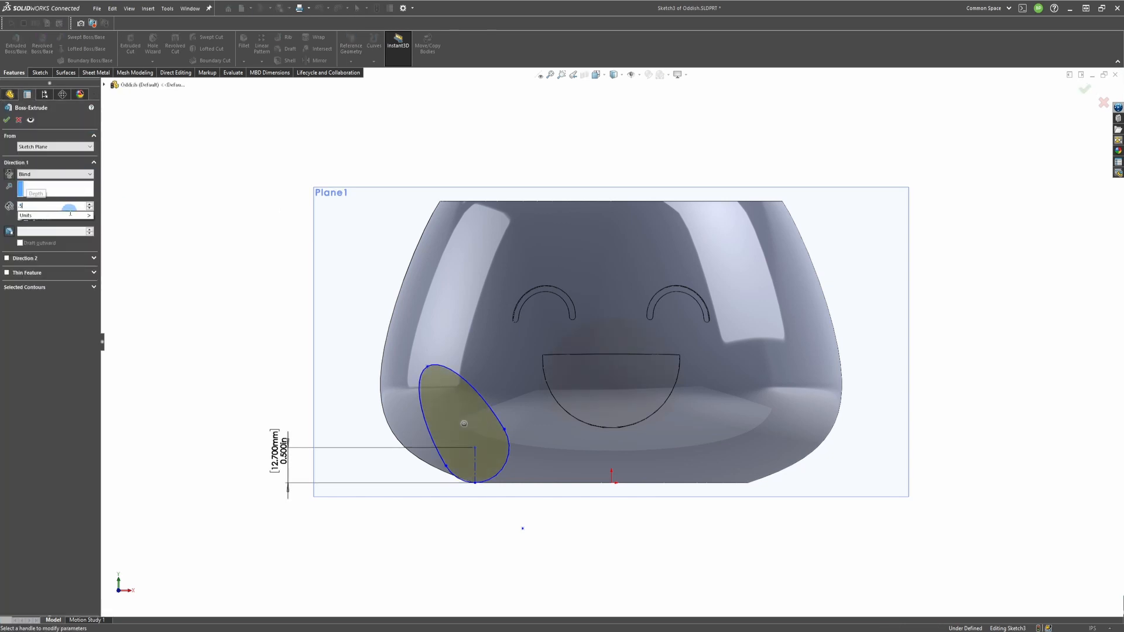
key("Return")
middle_click_drag(404, 430, 425, 439)
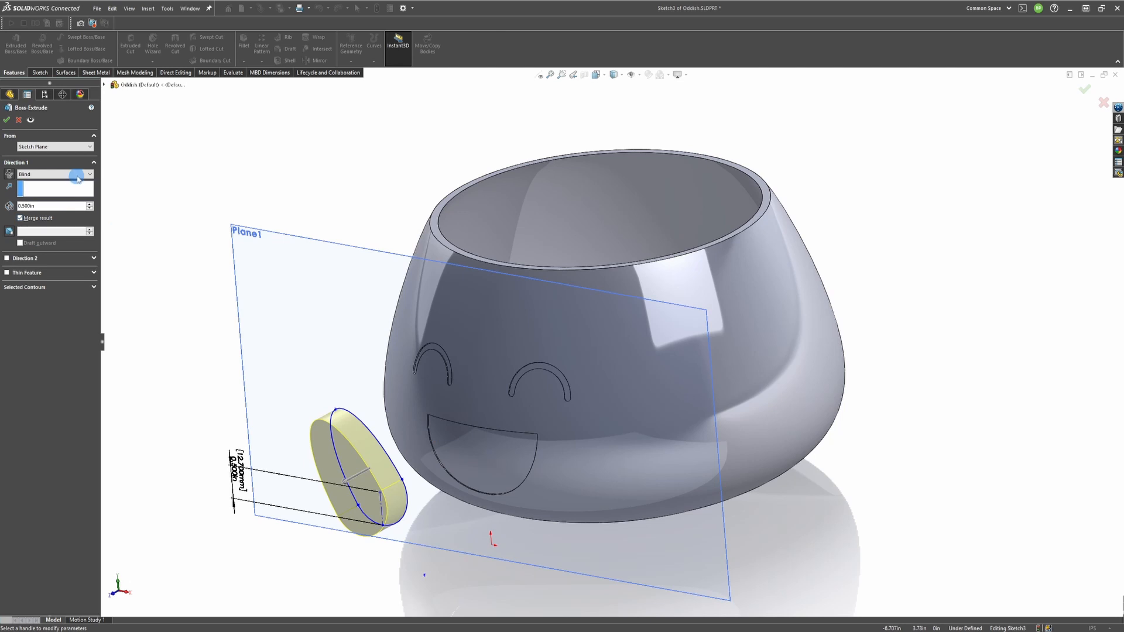
left_click(15, 177)
middle_click_drag(383, 379, 386, 432)
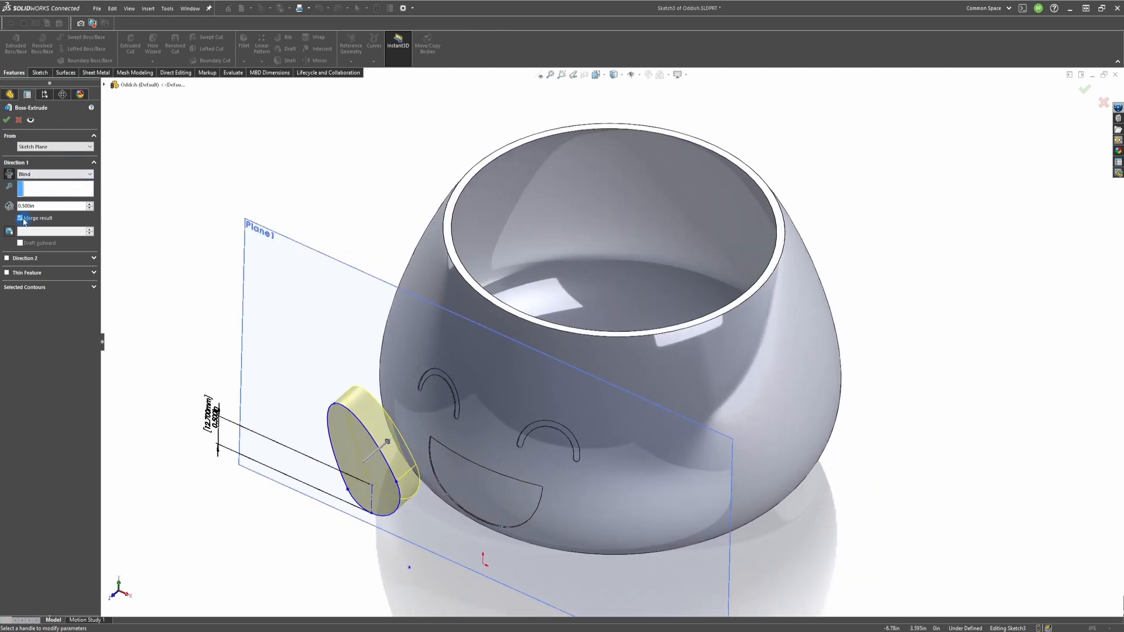
left_click(7, 119)
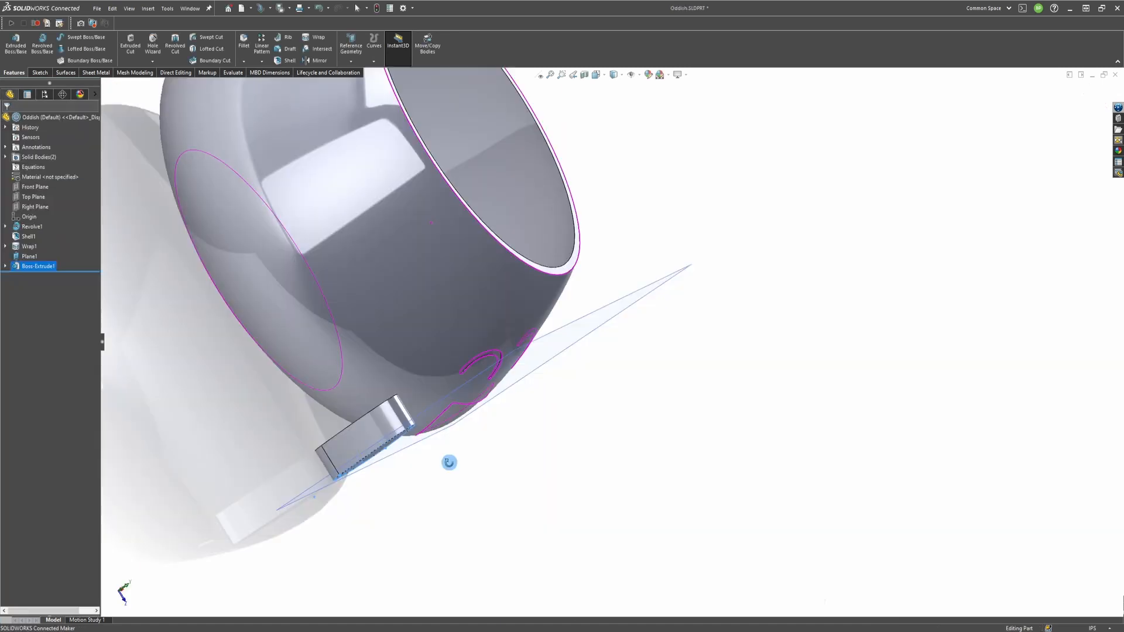
Examine from several angles how the extruded foot meets the pot's outer wall.
middle_click_drag(449, 462, 414, 457)
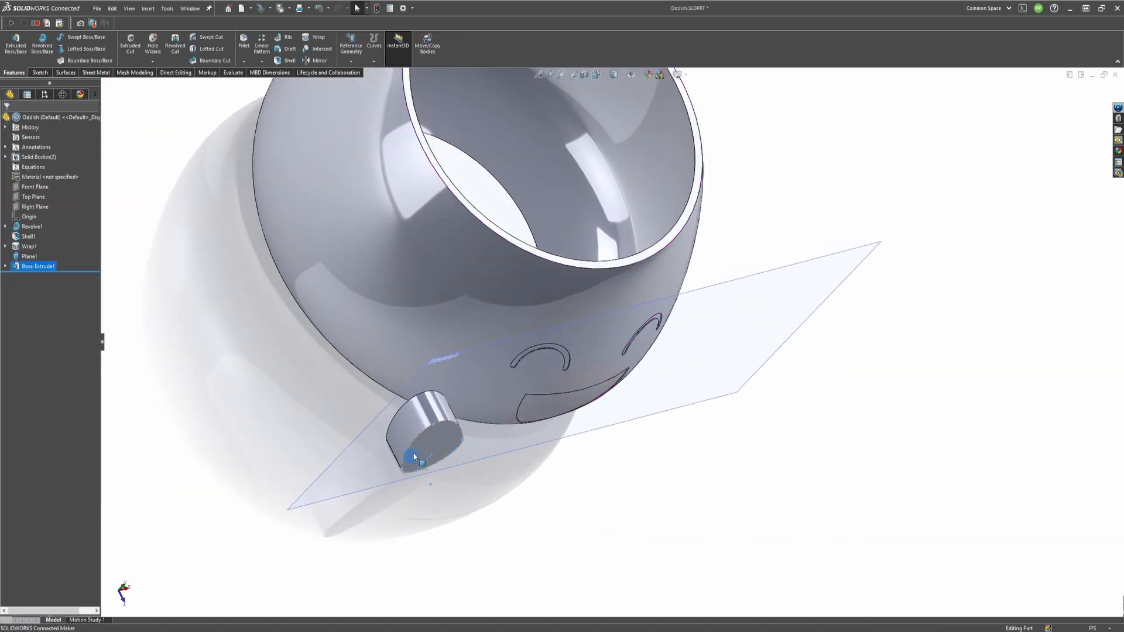
scroll(460, 357, "down", 3)
scroll(479, 347, "up", 4)
middle_click_drag(480, 347, 554, 317)
scroll(554, 317, "down", 2)
scroll(577, 318, "up", 5)
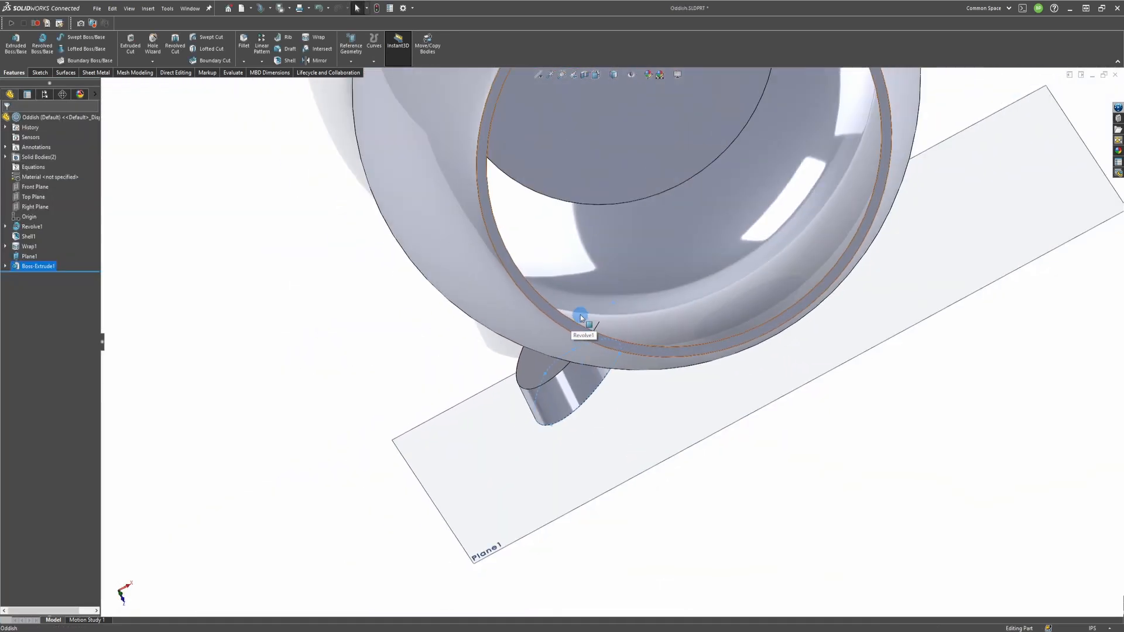
middle_click_drag(728, 376, 787, 511)
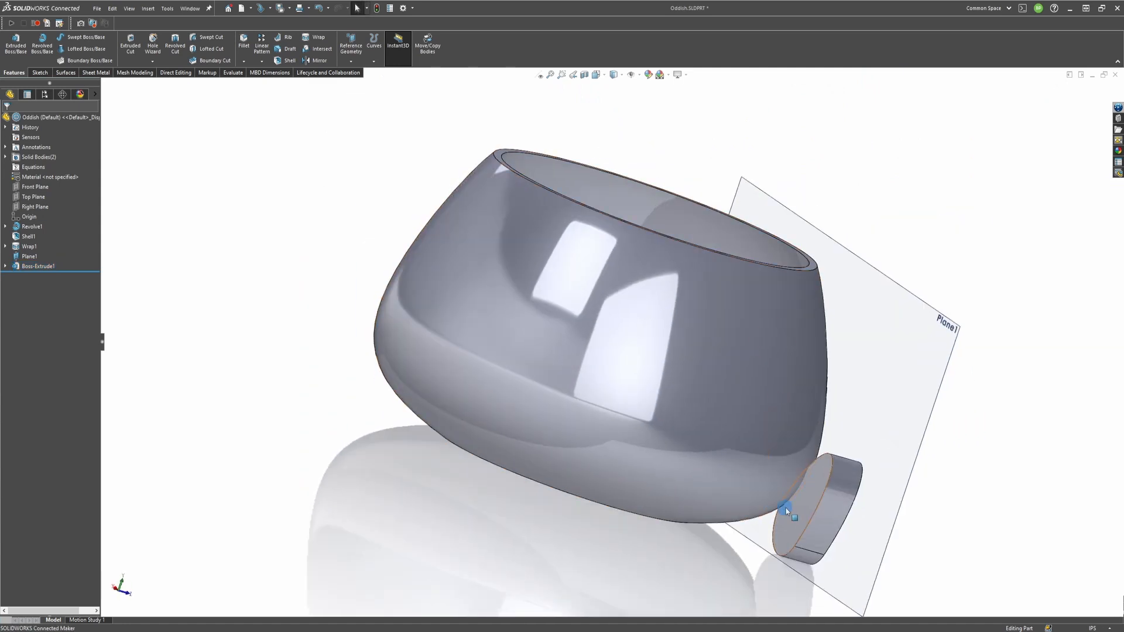
left_click(818, 510)
middle_click_drag(818, 509, 814, 487)
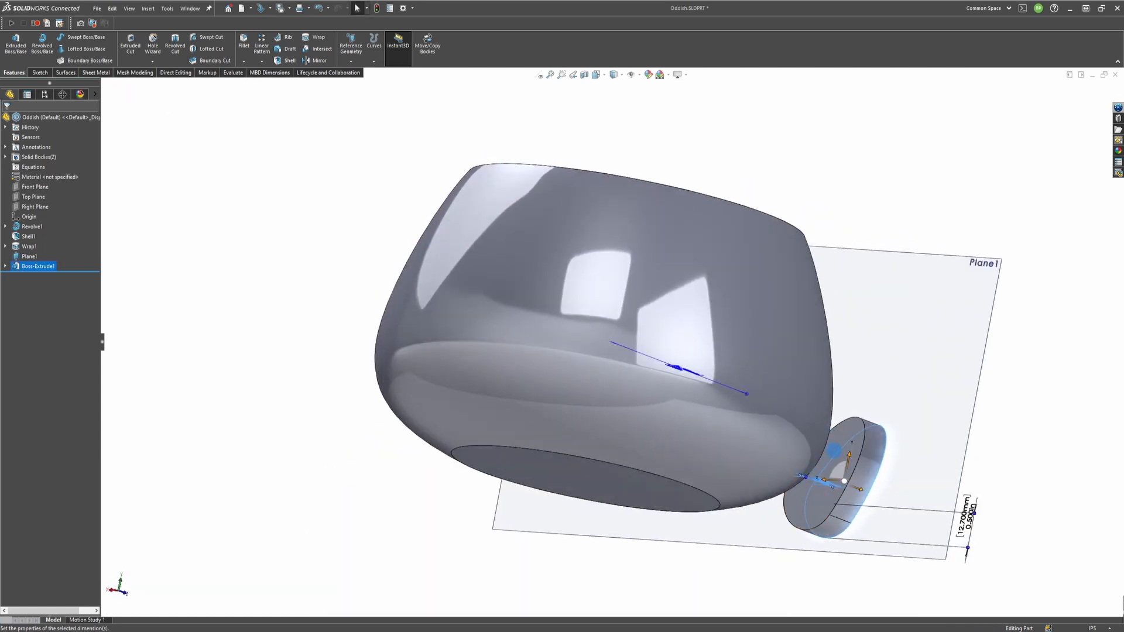
key("Escape")
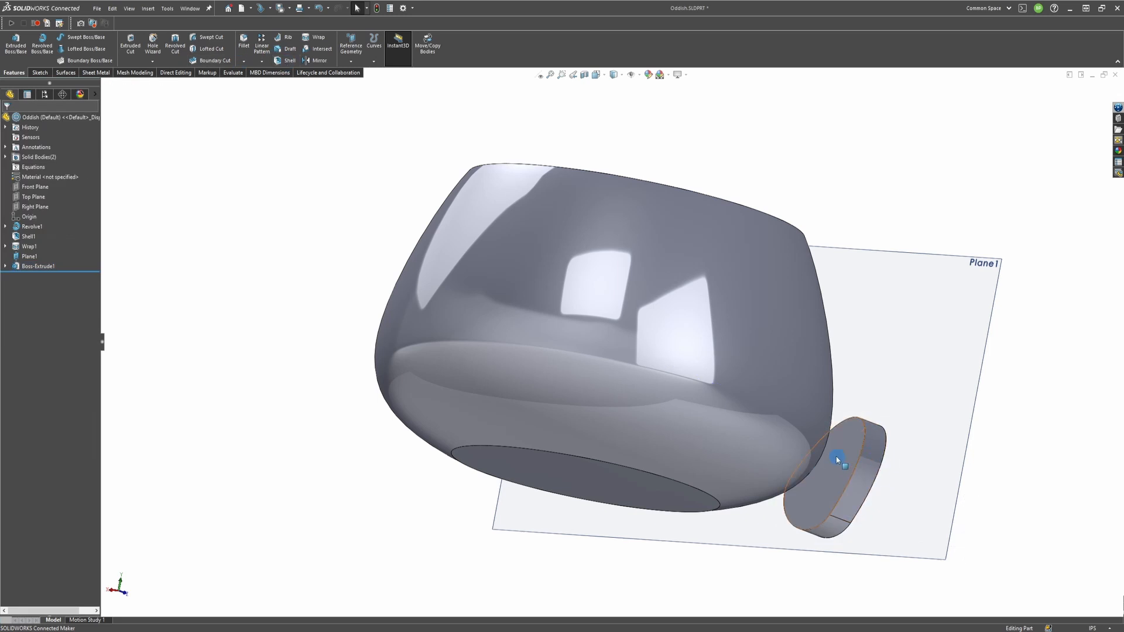
Fillet the edges of the foot's back and front faces with a 0.25 in radius.
left_click(839, 462)
middle_click_drag(936, 462, 673, 467)
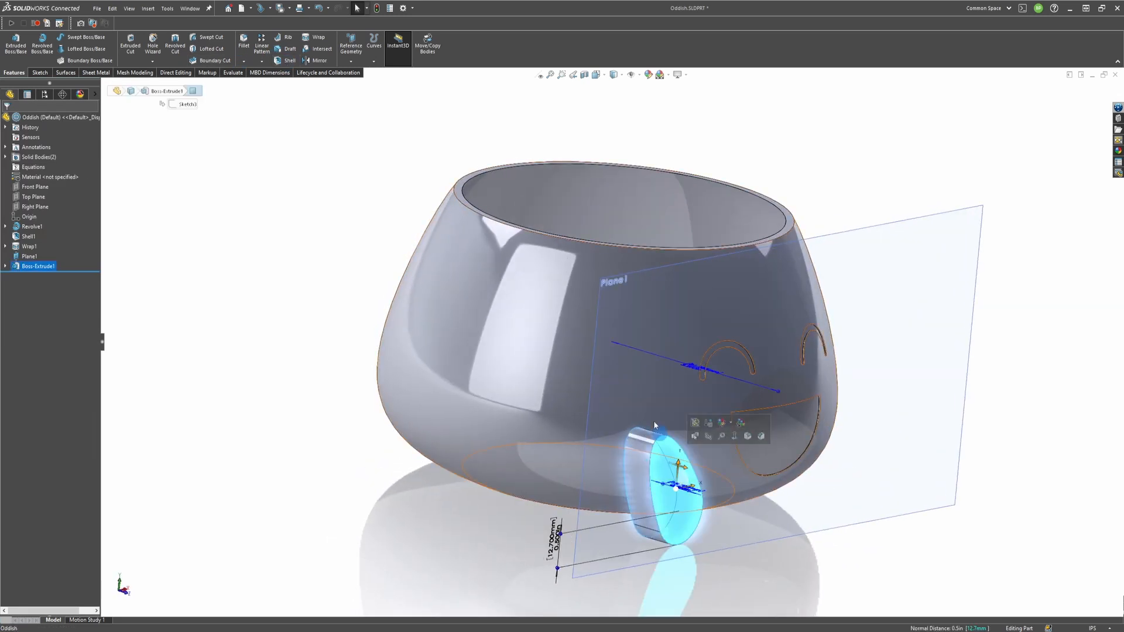
left_click(243, 41)
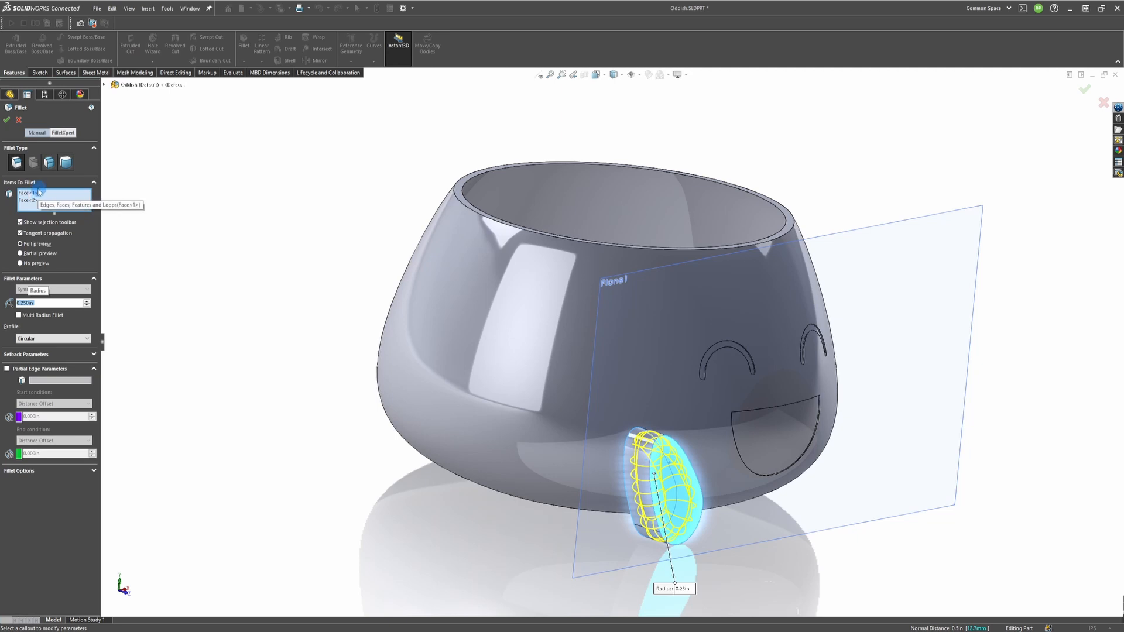
left_click(7, 120)
Start a Mirror feature in the front view, using the Right Plane as the mirror plane.
middle_click_drag(711, 457, 767, 525)
left_click(767, 525)
key("ctrl+8")
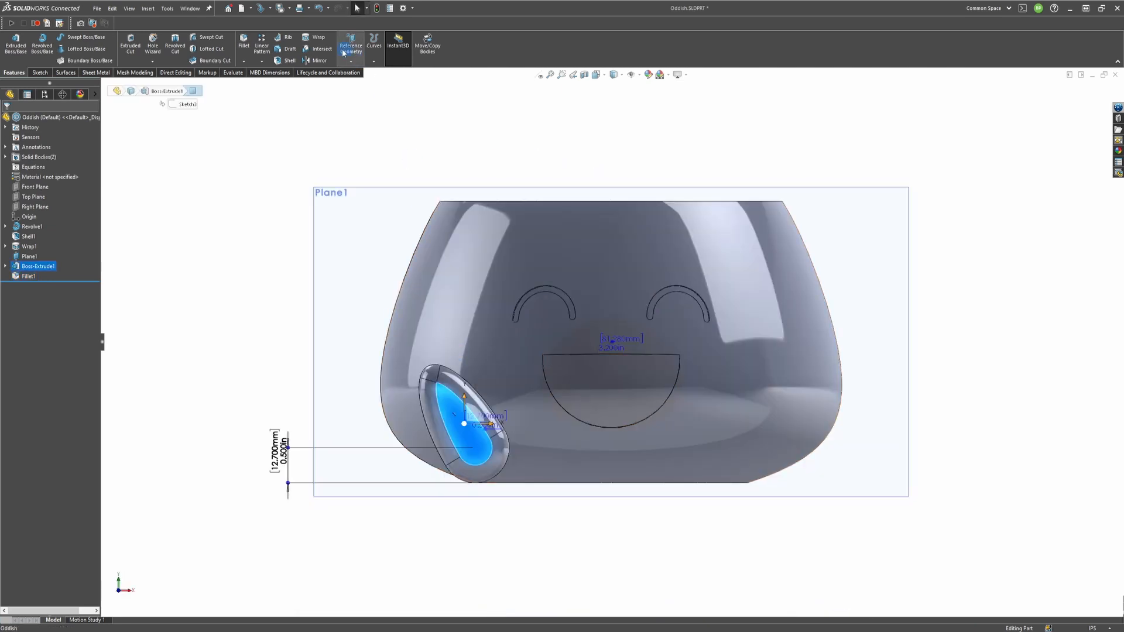
left_click(317, 60)
left_click(66, 176)
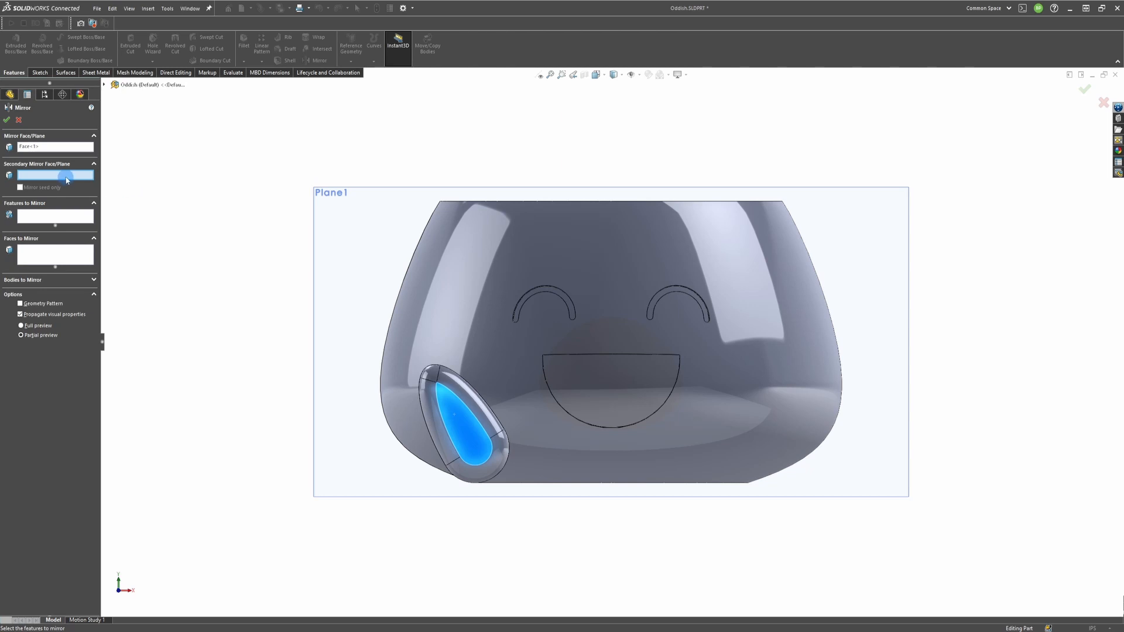
left_click(60, 146)
left_click(103, 85)
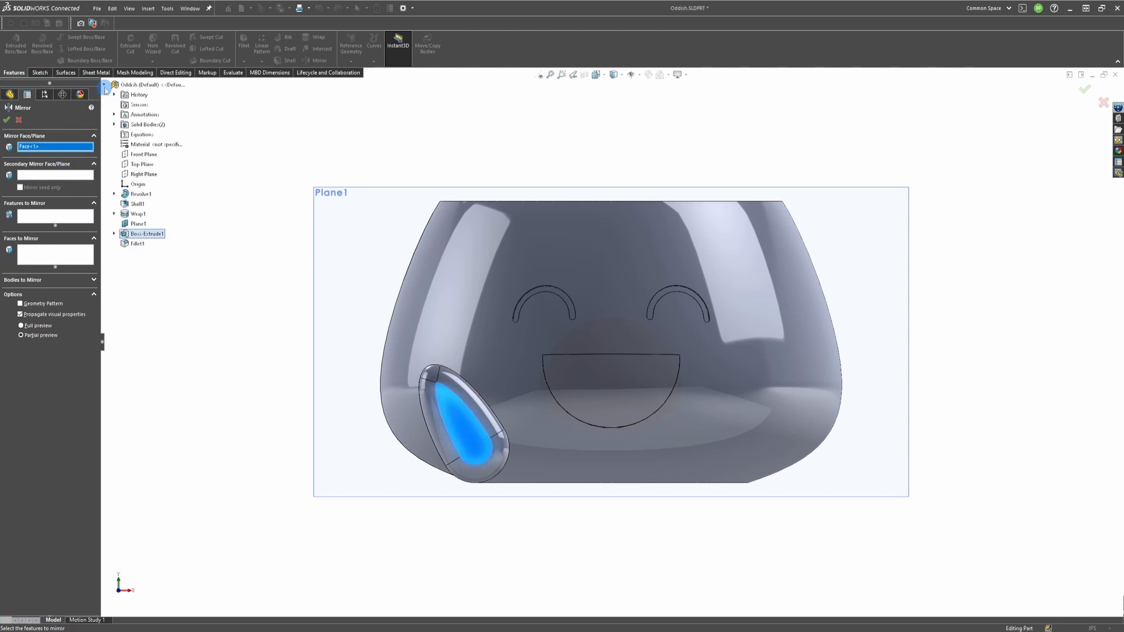
left_click(140, 174)
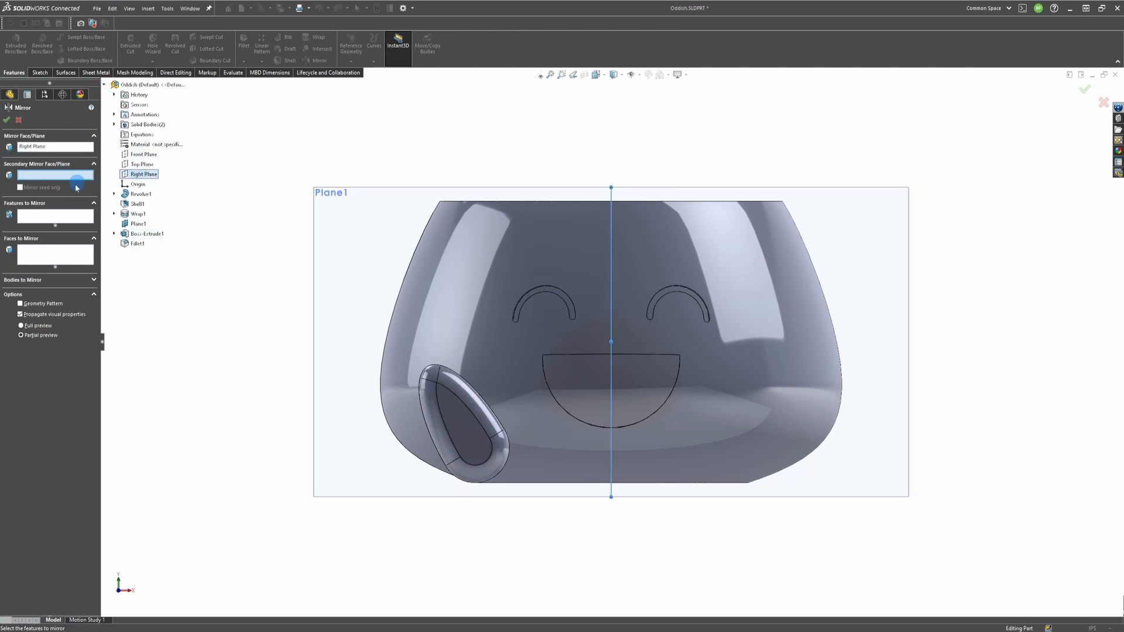
Mirror the foot's extrusion and fillet across the Right Plane with Geometry Pattern turned on.
left_click(53, 218)
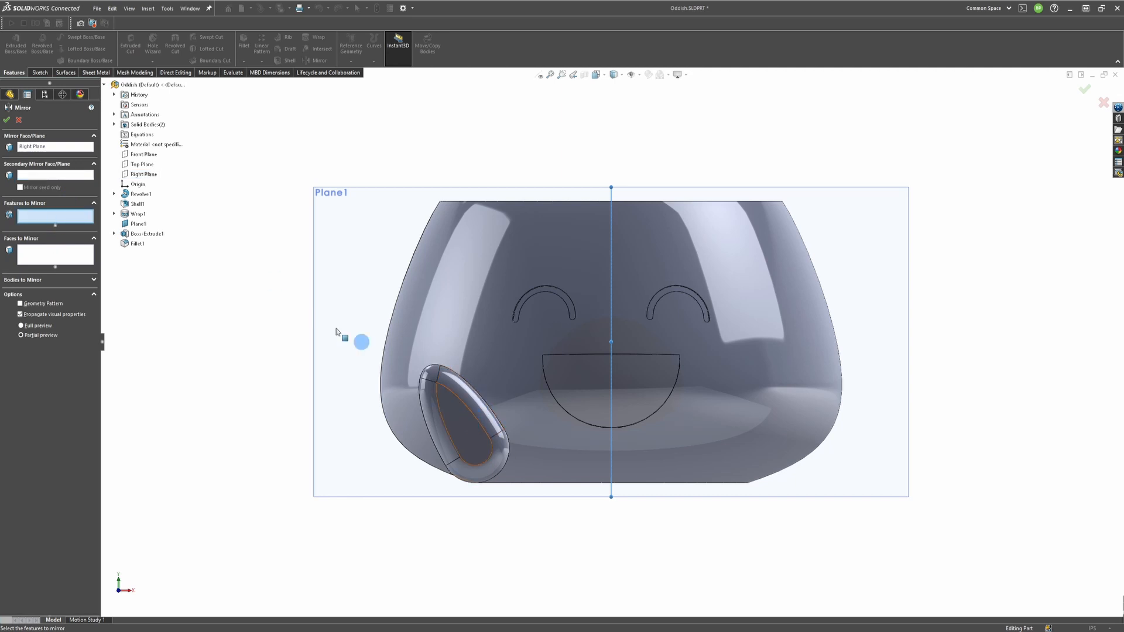
left_click(145, 235)
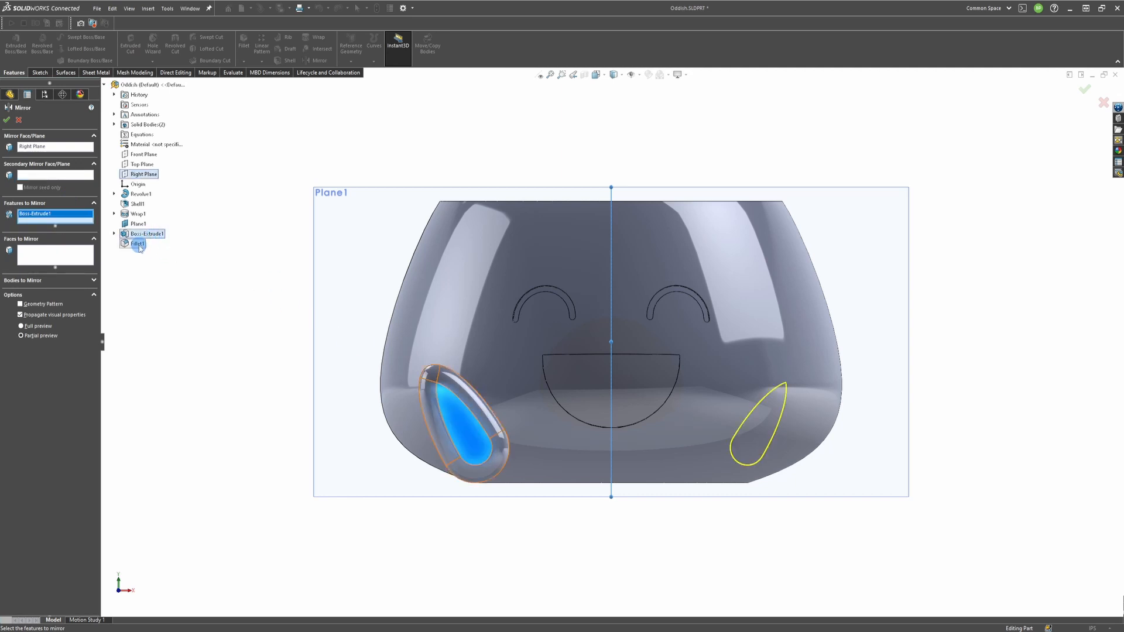
left_click(139, 244)
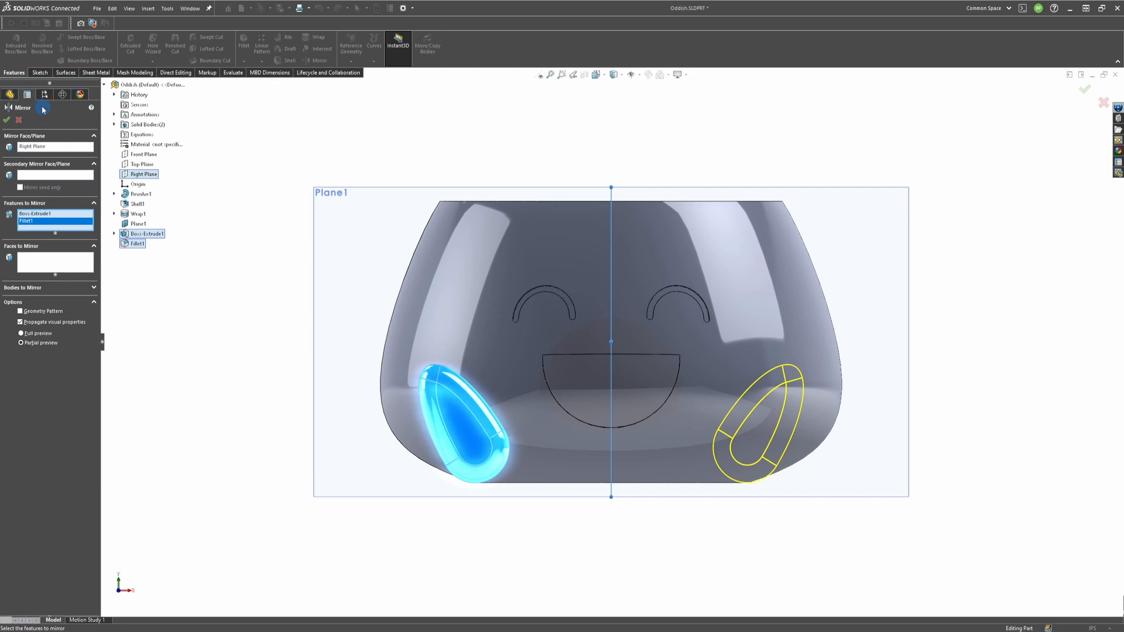
left_click(7, 121)
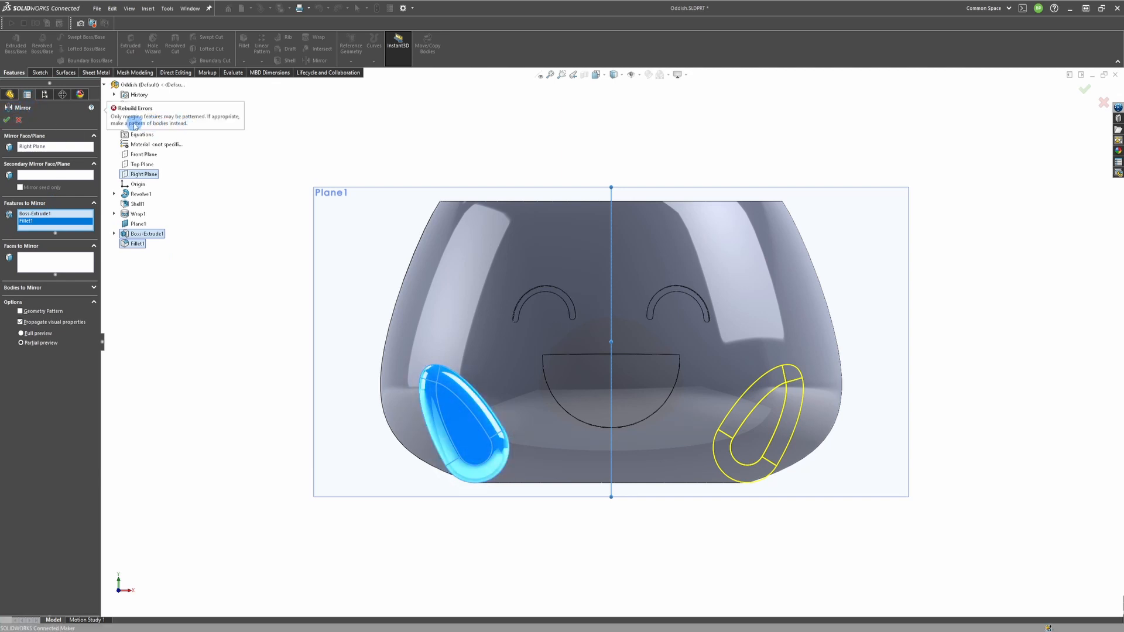
left_click(20, 312)
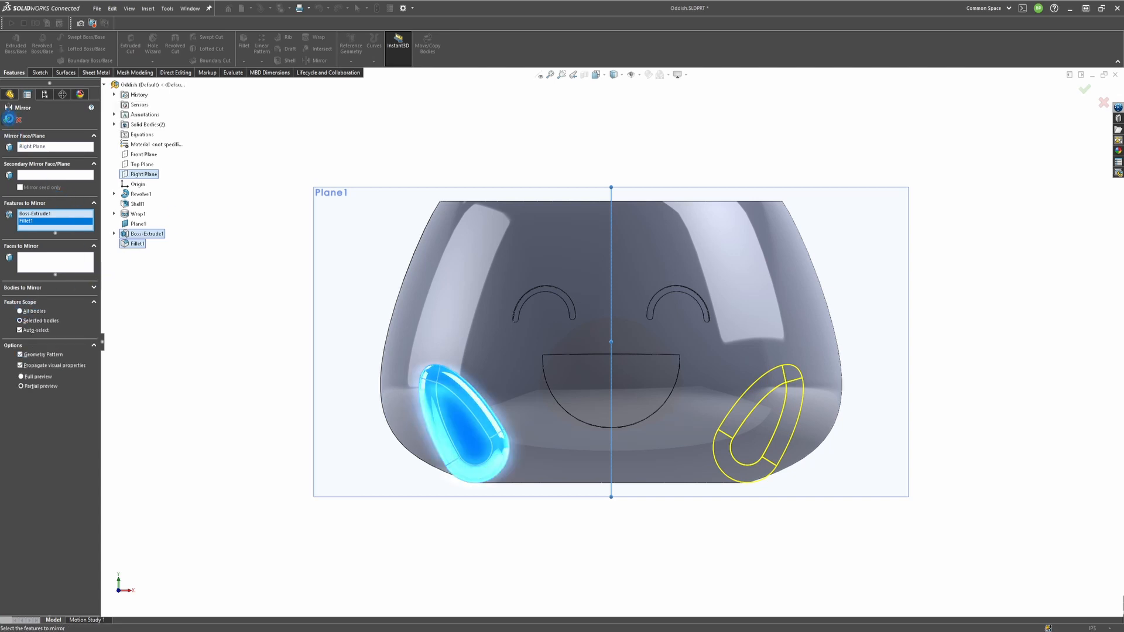
left_click(10, 121)
Hide the reference plane used for the foot sketch, Plane1.
middle_click_drag(773, 468, 728, 545)
left_click(458, 446)
left_click(532, 450)
left_click(526, 466)
key("Escape")
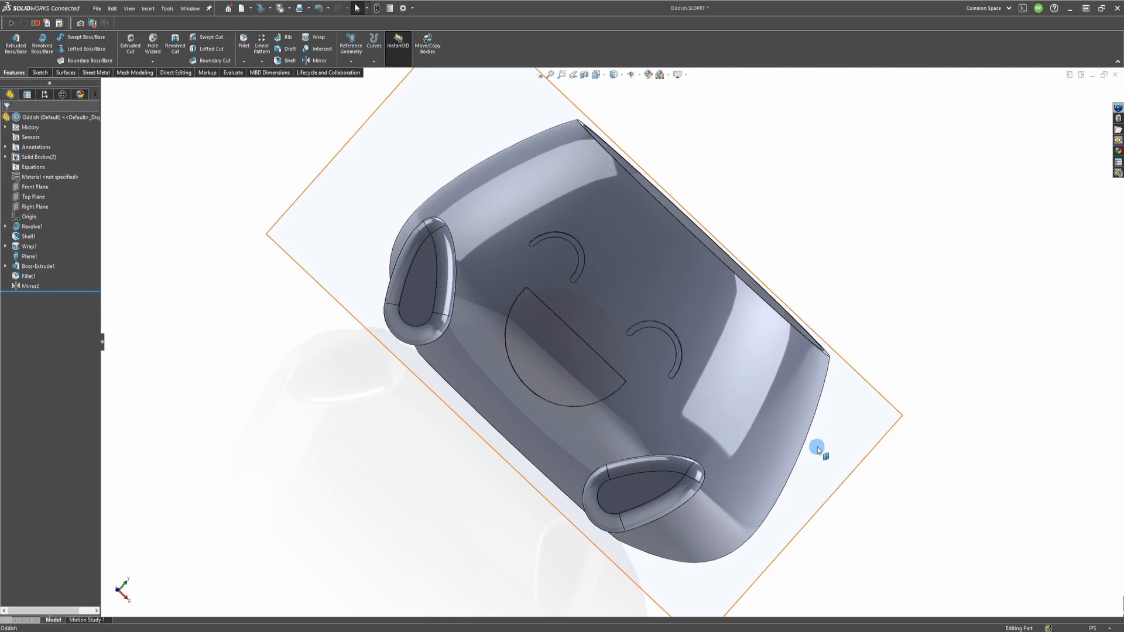
left_click(822, 449)
key("ctrl+8")
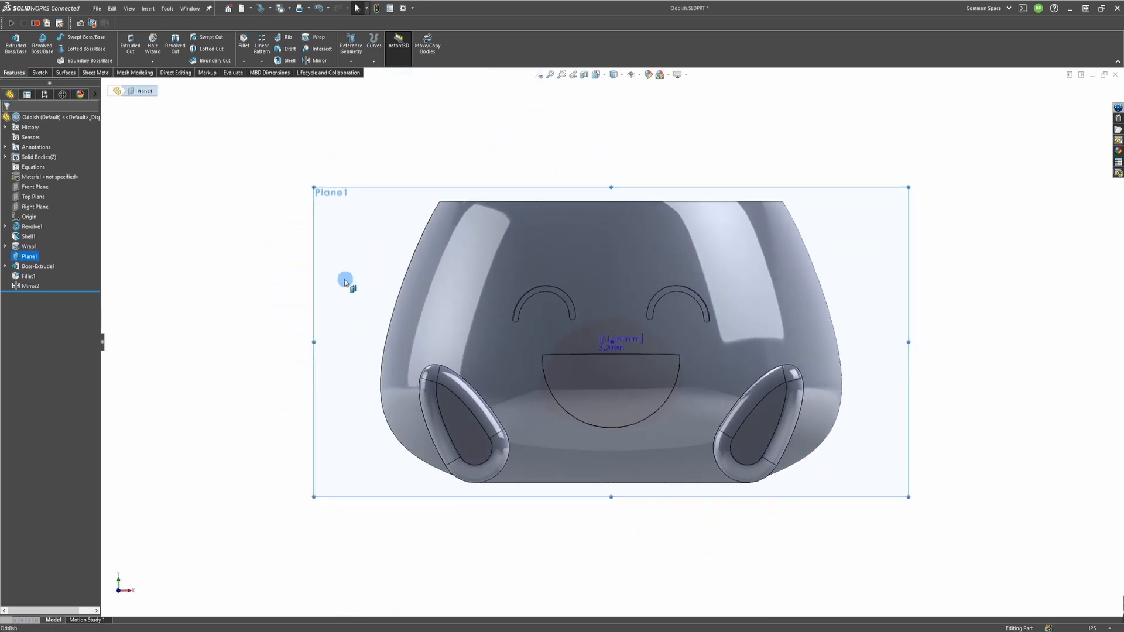
right_click(346, 280)
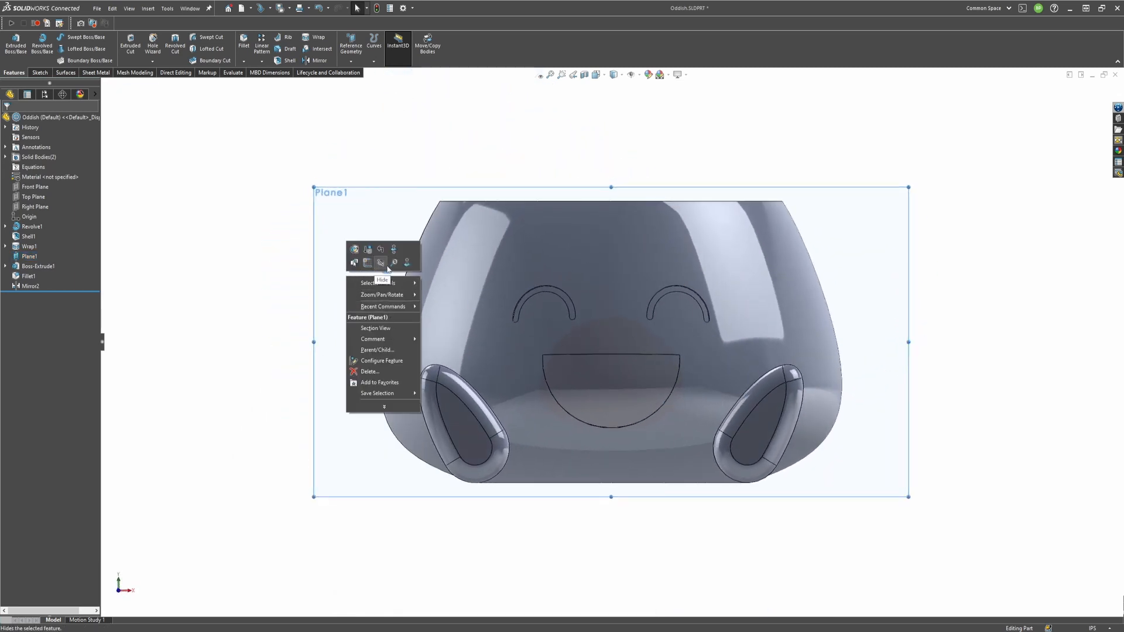
left_click(381, 264)
With the pot body hidden, sketch a circle of 0.25 in radius on the lower part of one foot's back face.
middle_click_drag(329, 330, 727, 492)
left_click(785, 528)
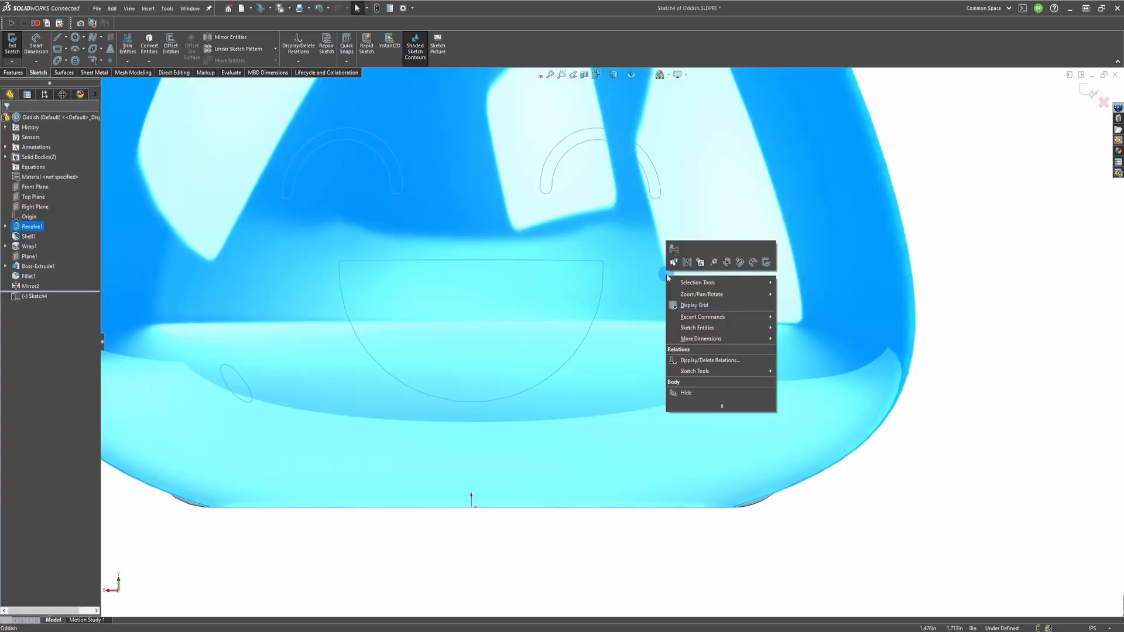
key("Escape")
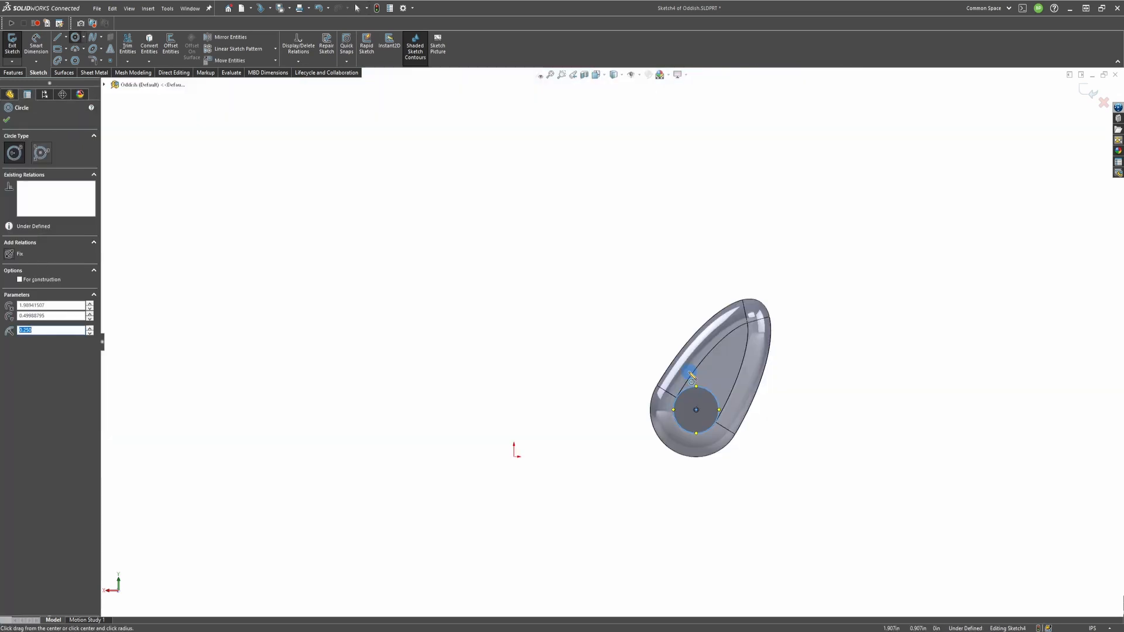
left_click(370, 205)
Show the hidden pot body again.
left_click(9, 74)
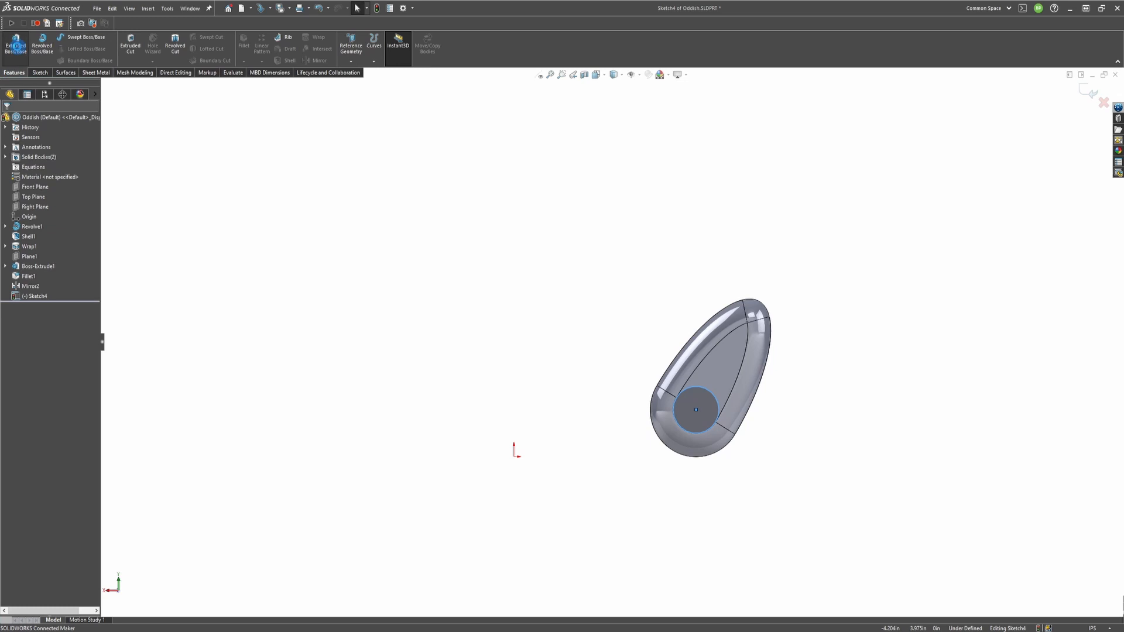
key("Escape")
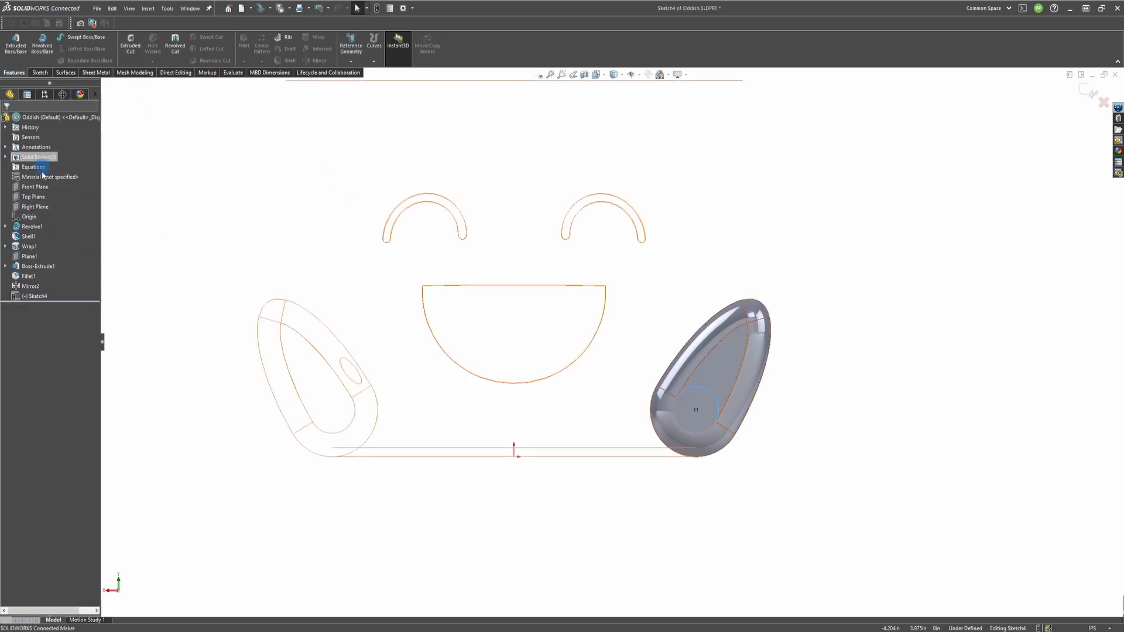
left_click(37, 227)
left_click(44, 214)
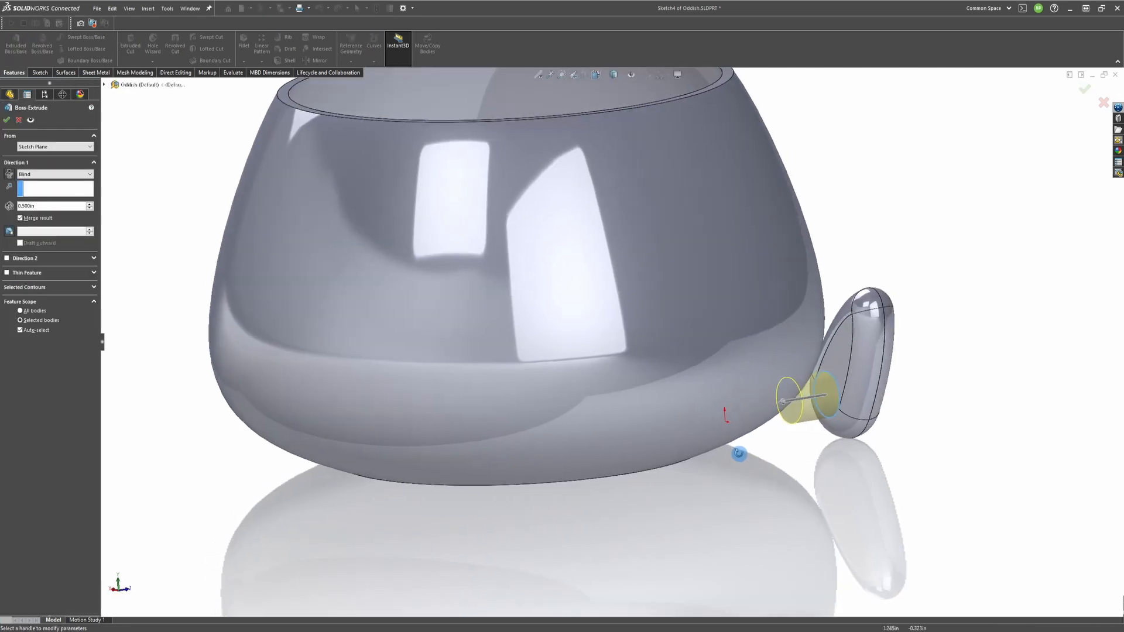
Extrude the circle from the foot's back face Up To Next into the pot wall, with Merge result on.
left_click(58, 175)
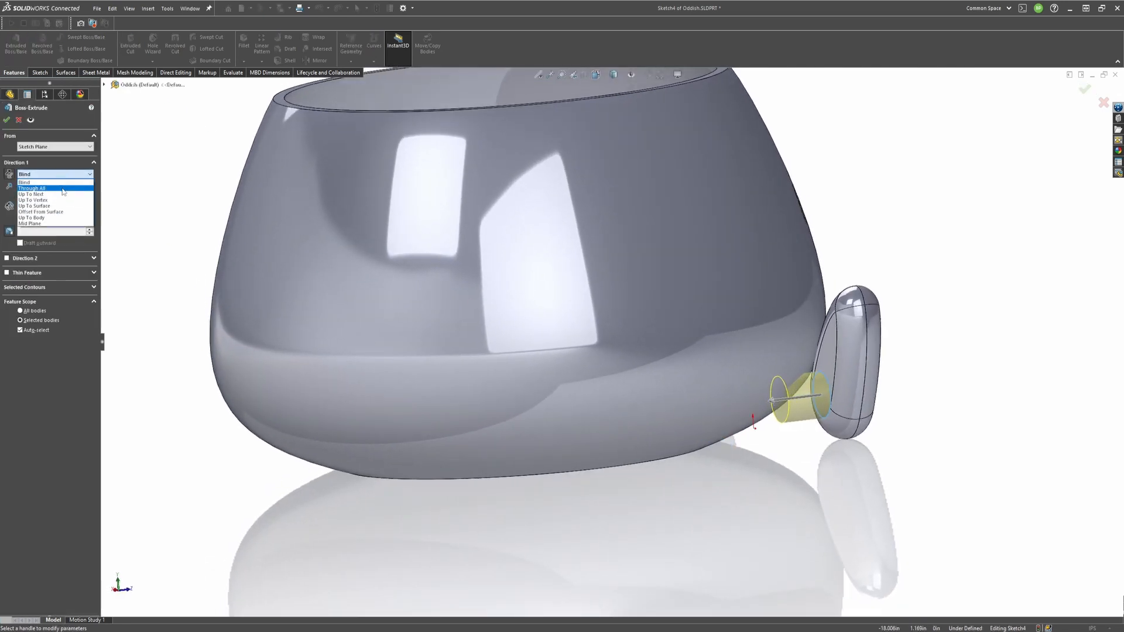
left_click(35, 194)
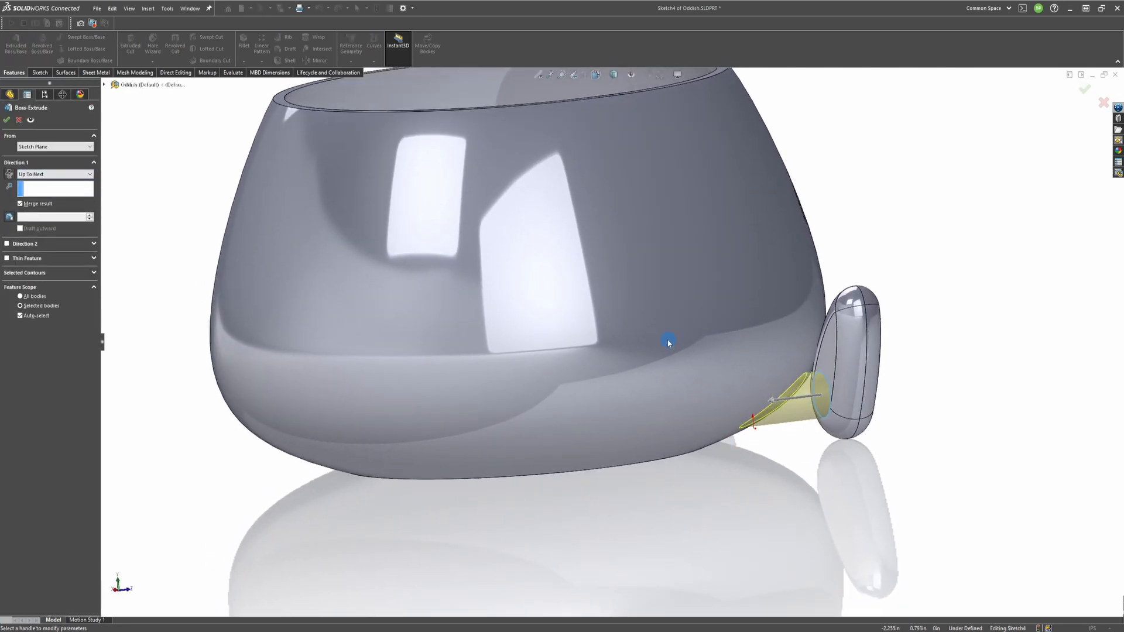
middle_click_drag(802, 393, 803, 402)
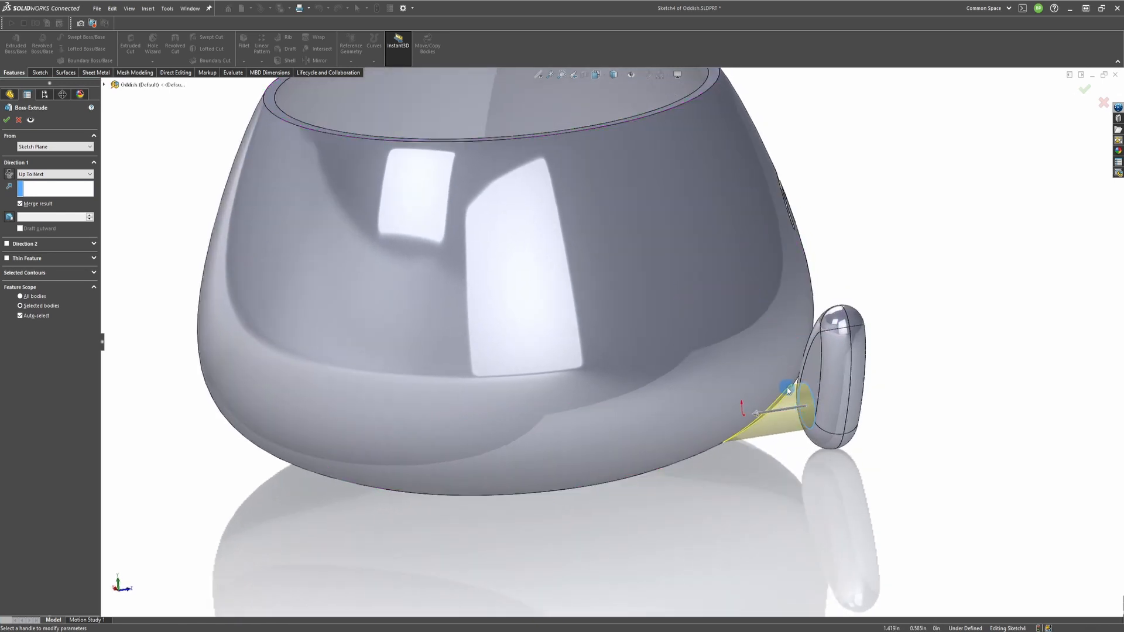
middle_click_drag(755, 375, 754, 378)
left_click(7, 119)
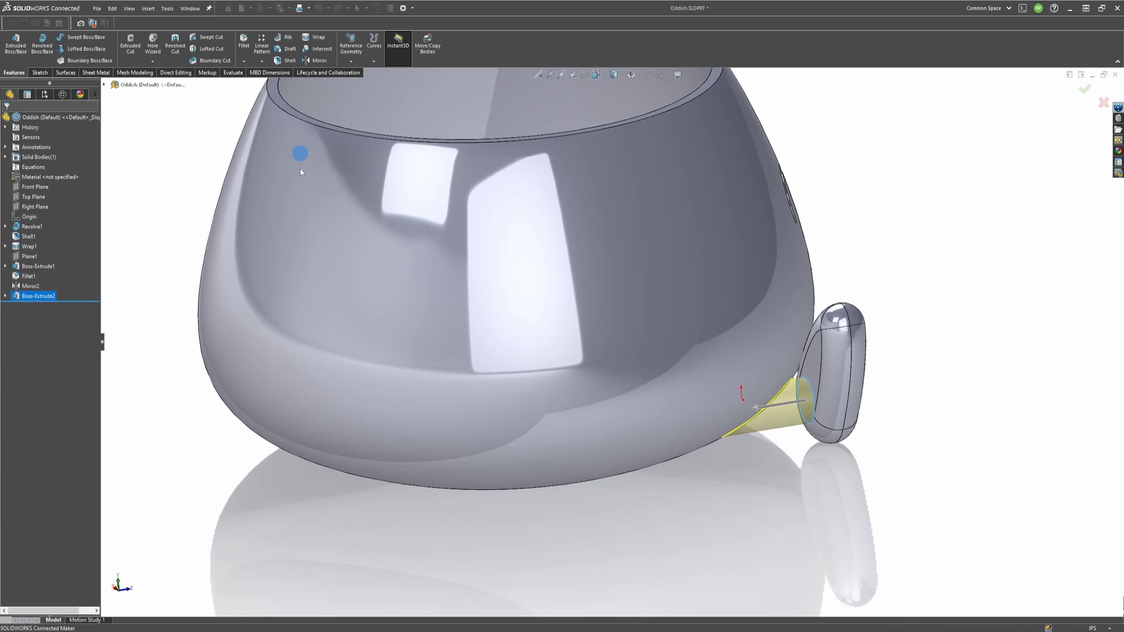
Mirror the cylindrical connector between foot and pot across the Right Plane to the other foot.
middle_click_drag(826, 363, 1024, 479)
left_click(749, 402)
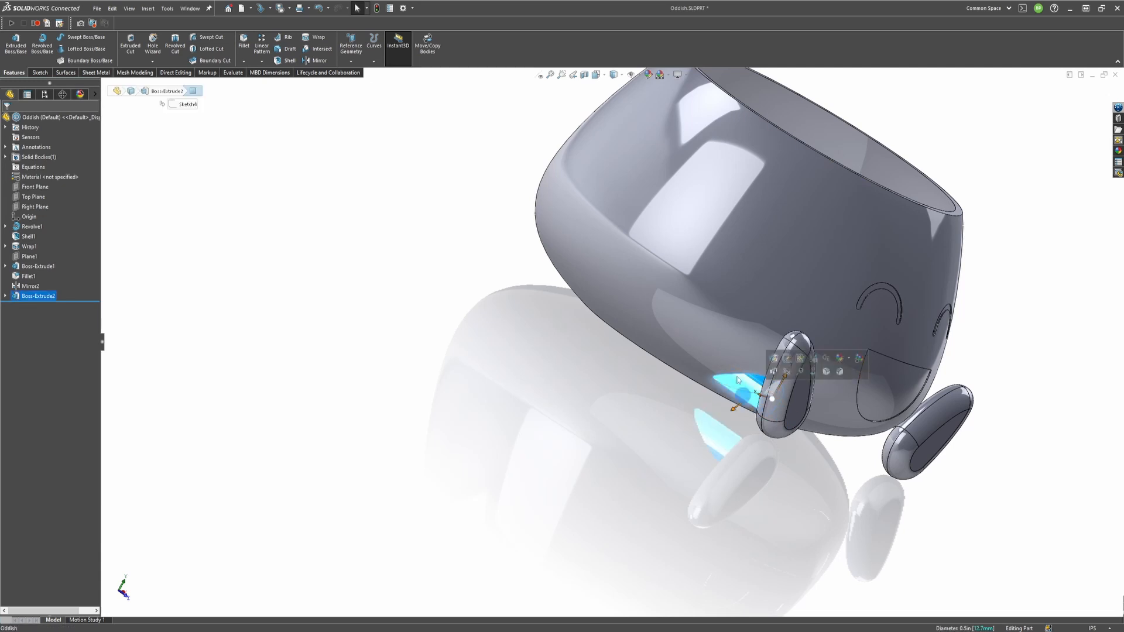
left_click(316, 60)
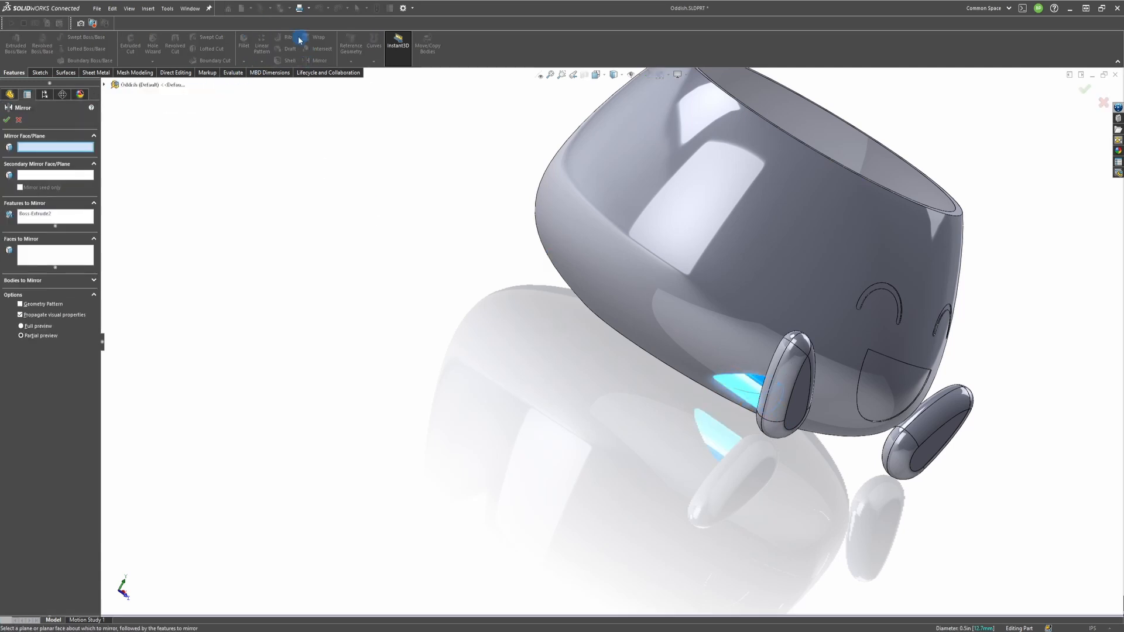
left_click(143, 174)
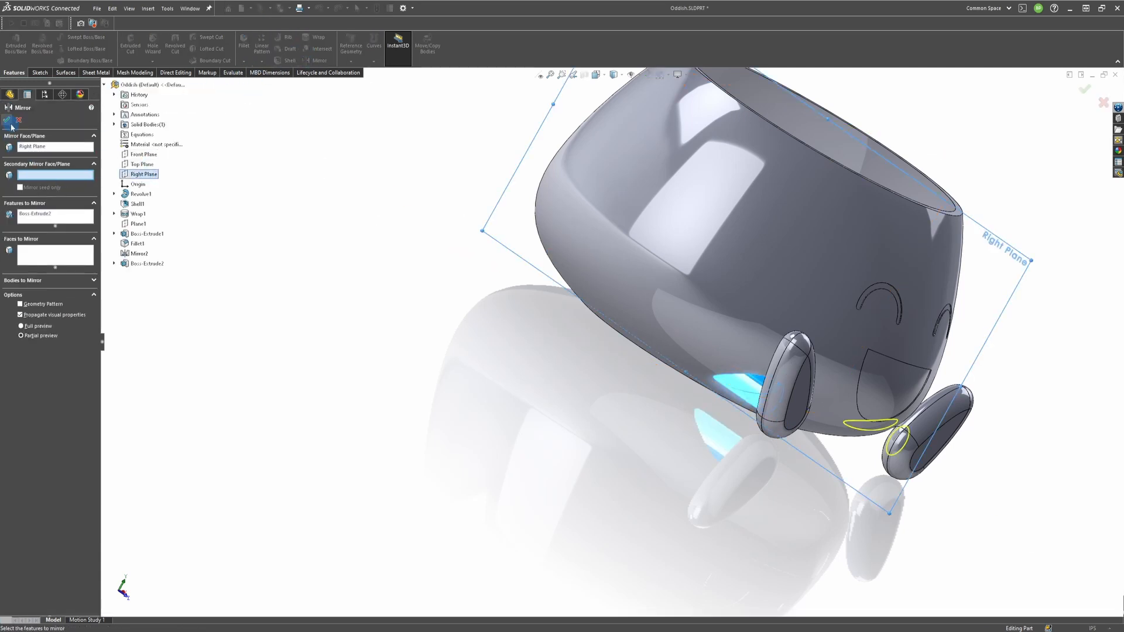
Sketch a circle about 8.69 in in diameter on the pot's flat bottom face, centred on the origin.
middle_click_drag(774, 388, 702, 403)
scroll(970, 398, "up", 5)
scroll(827, 371, "down", 4)
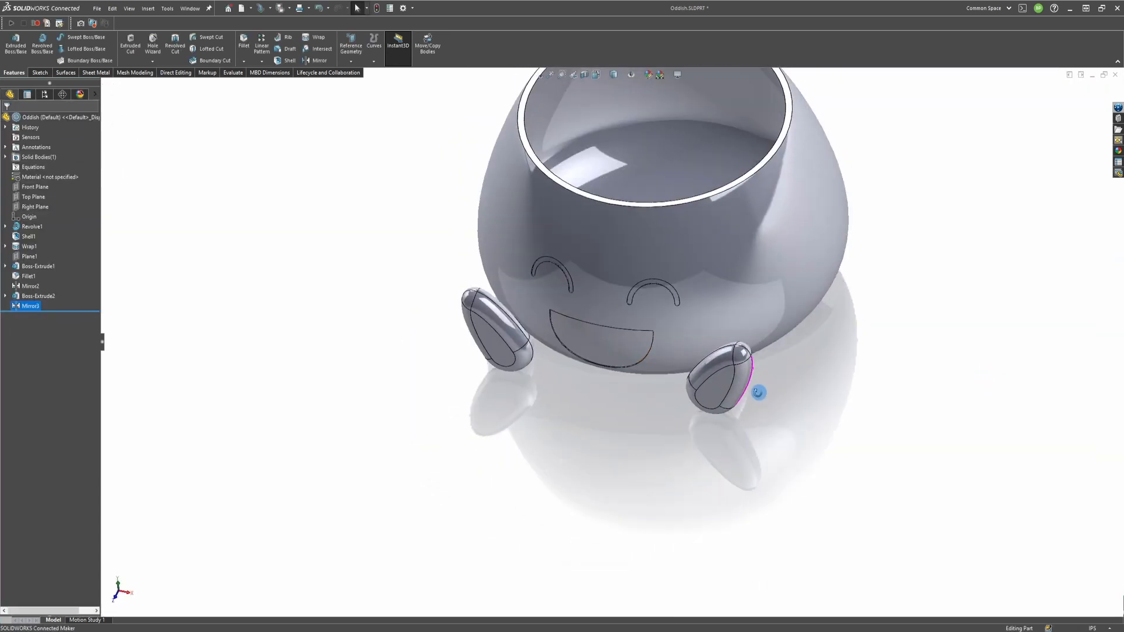
middle_click_drag(770, 381, 691, 441)
middle_click_drag(737, 379, 874, 336)
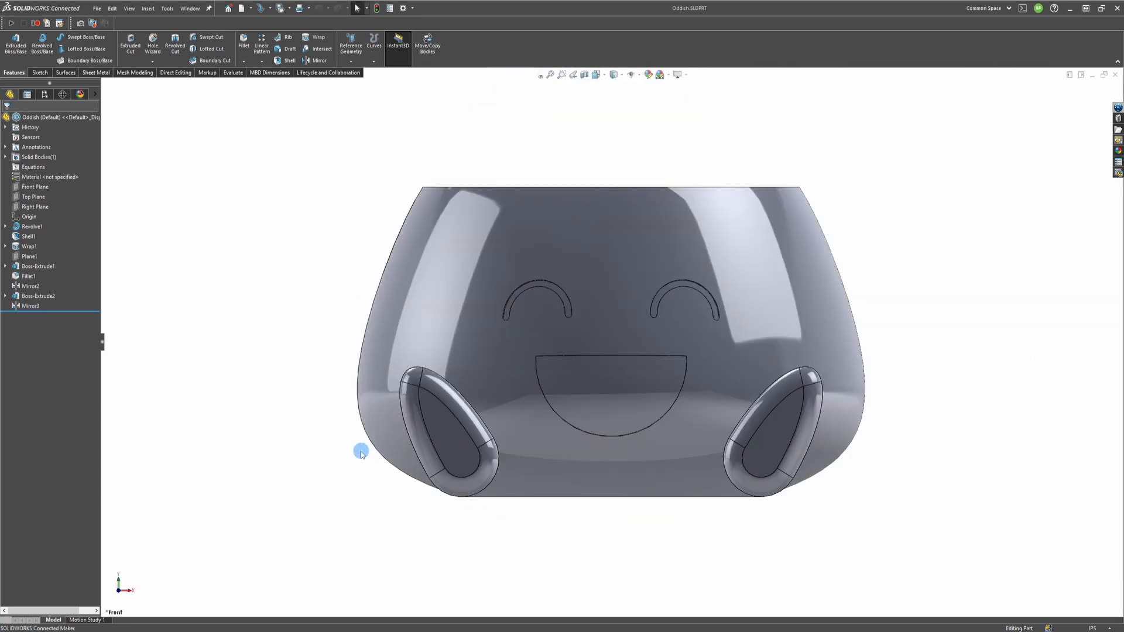
middle_click_drag(461, 487, 467, 387)
left_click(596, 462)
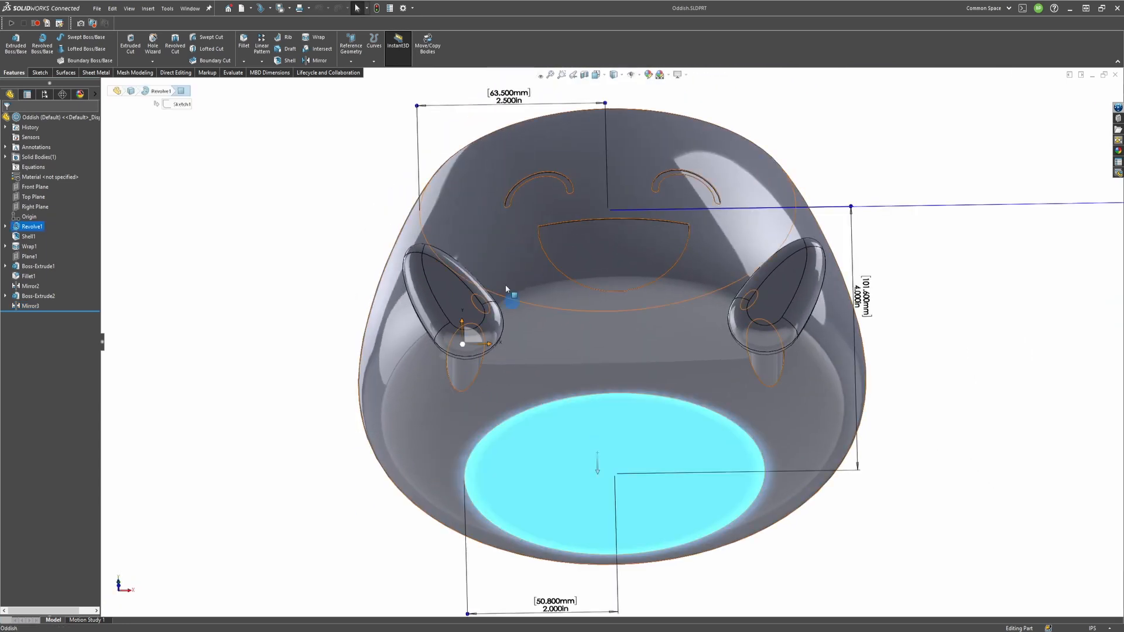
left_click(40, 72)
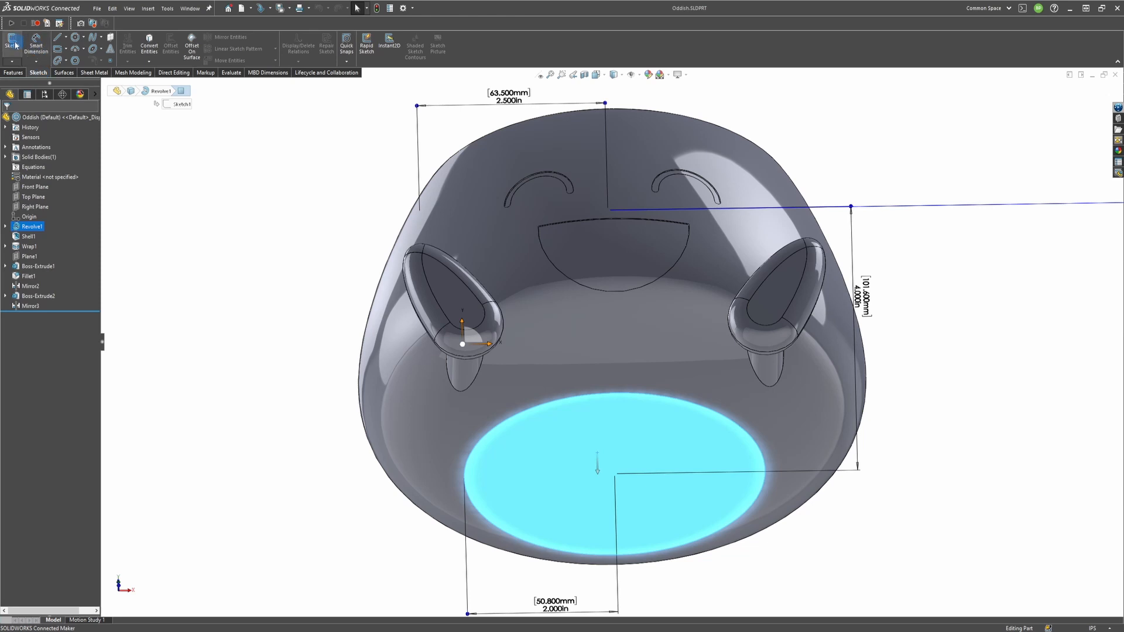
left_click(74, 42)
left_click_drag(612, 342, 863, 378)
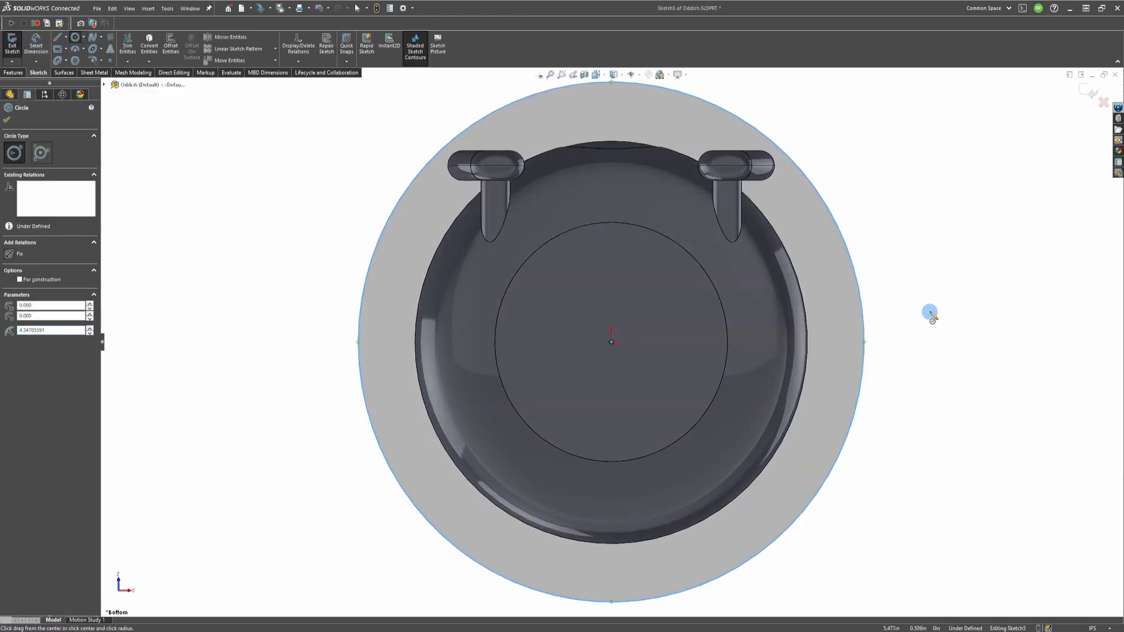
Set the bottom circle's diameter to 8.5 in and extrude it into a thin disc beneath the pot.
right_click_drag(931, 315, 936, 281)
left_click(861, 300)
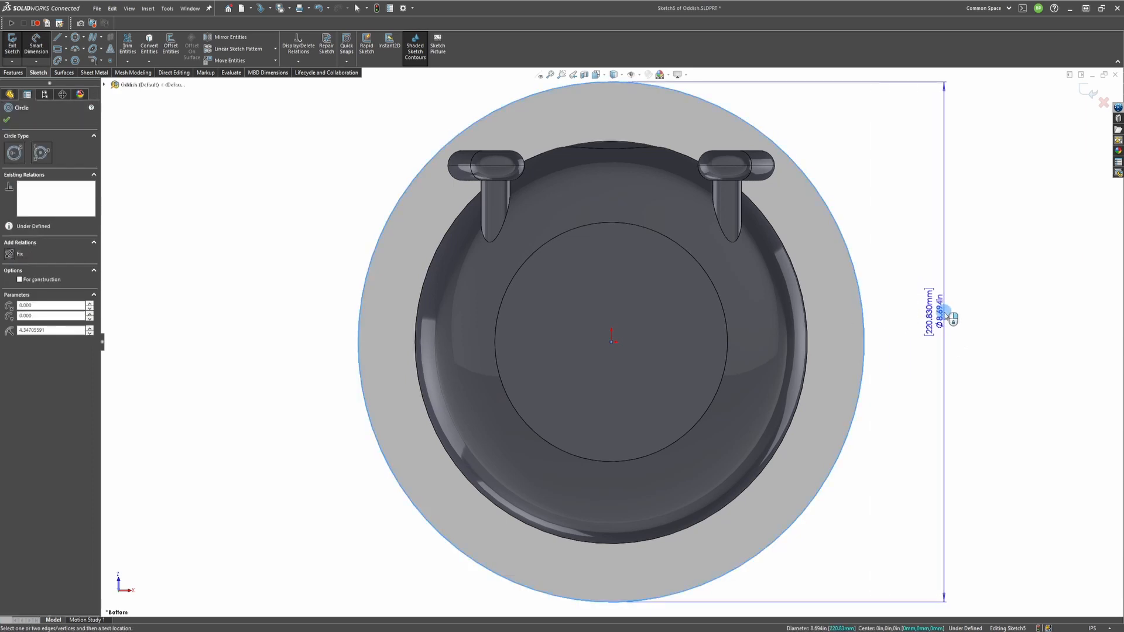
left_click(985, 280)
type("8.5")
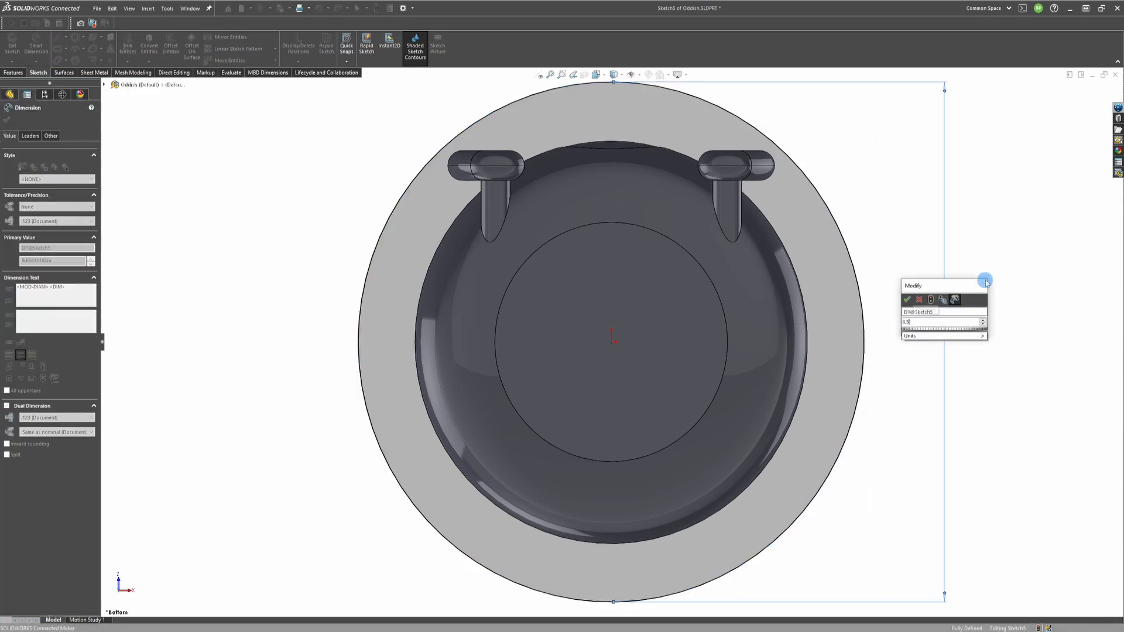
key("Return")
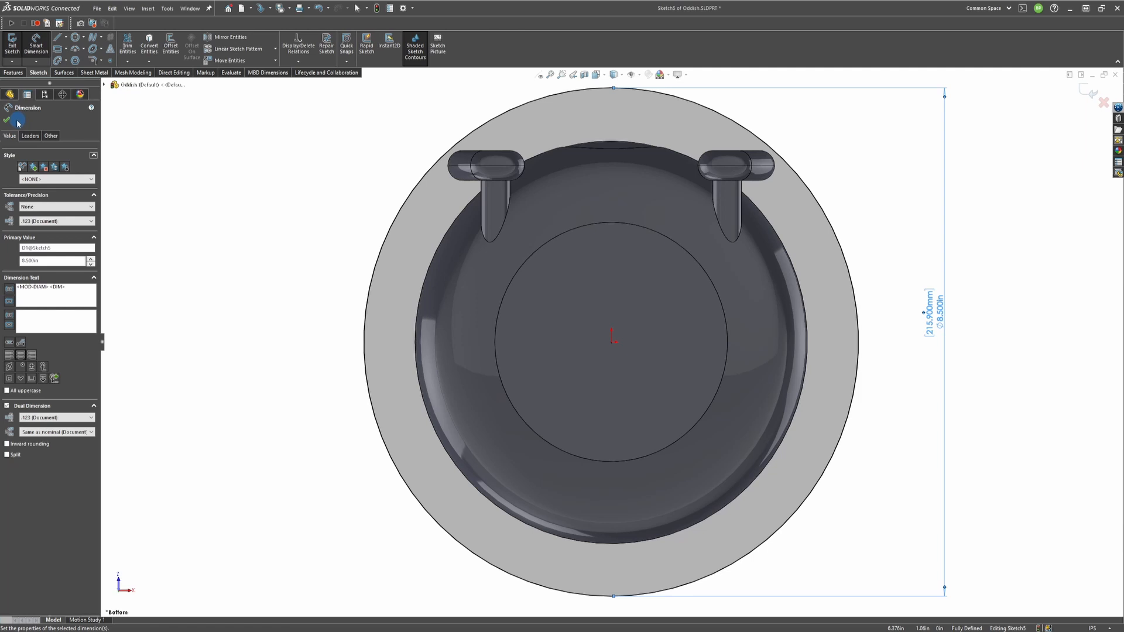
left_click(10, 123)
left_click(22, 75)
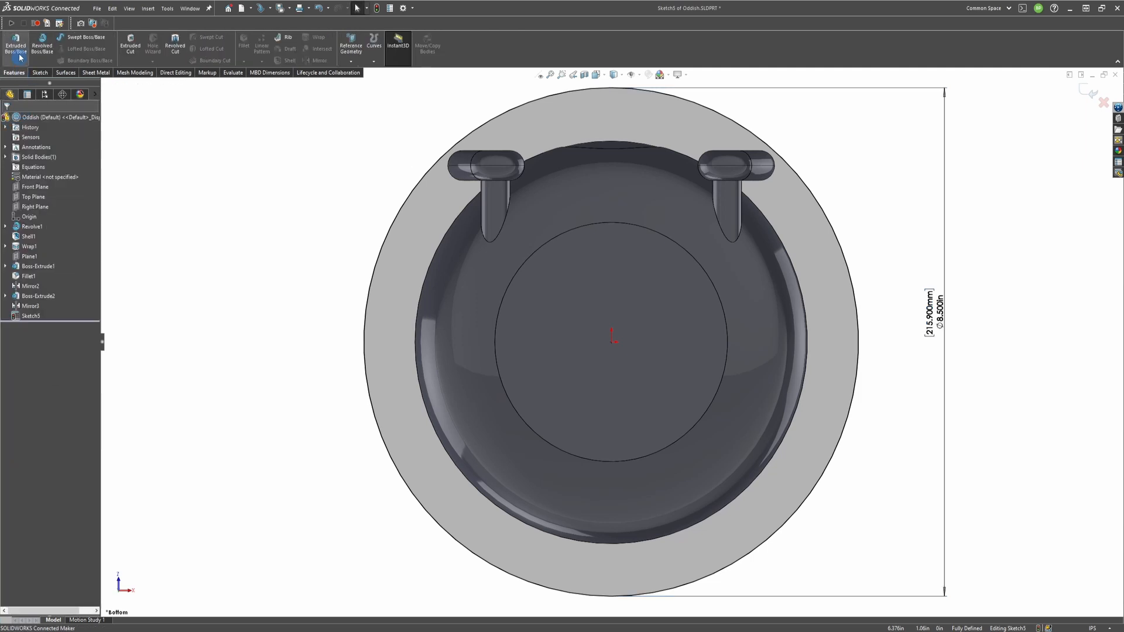
left_click(15, 45)
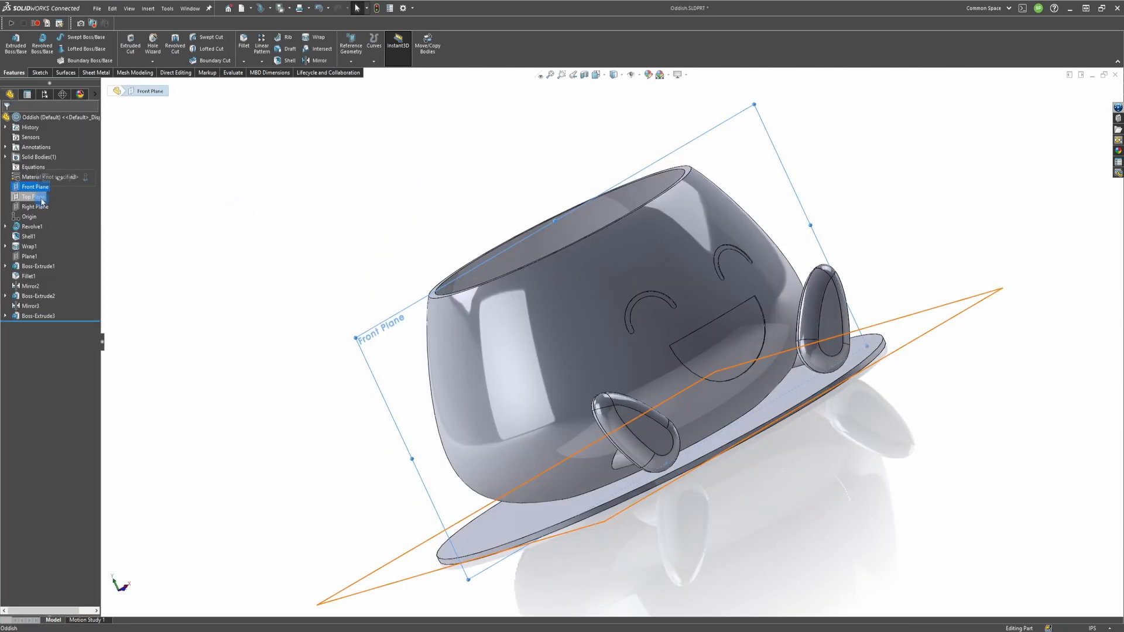
Sketch a line about 0.54 in long on the Front Plane, slanting up and outward from the disc's lower outer corner.
key("ctrl+8")
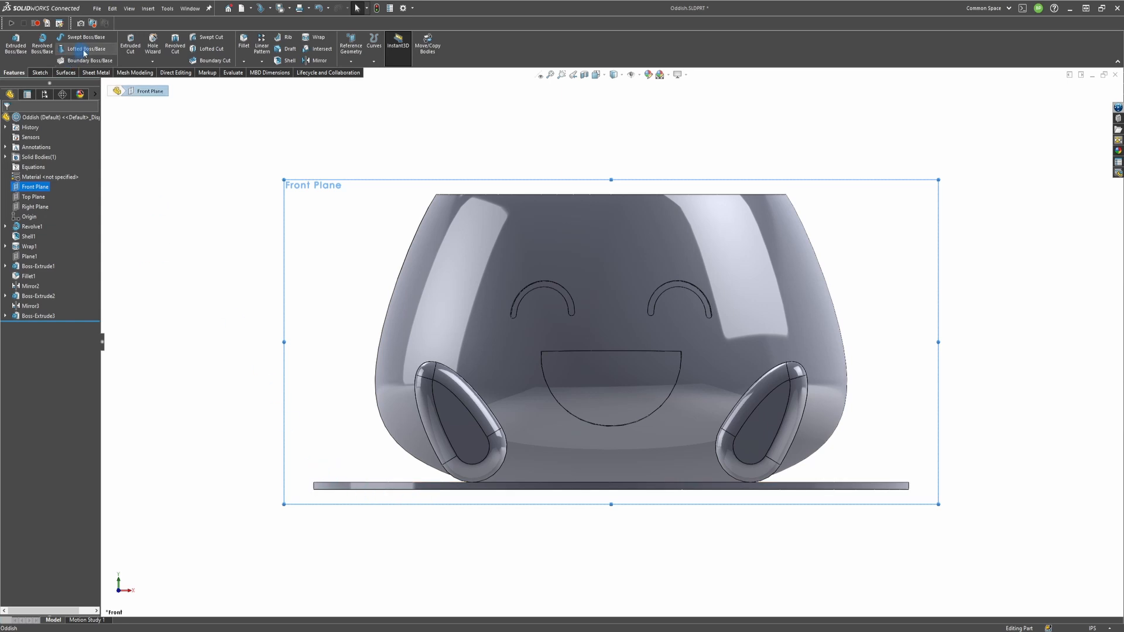
left_click(41, 73)
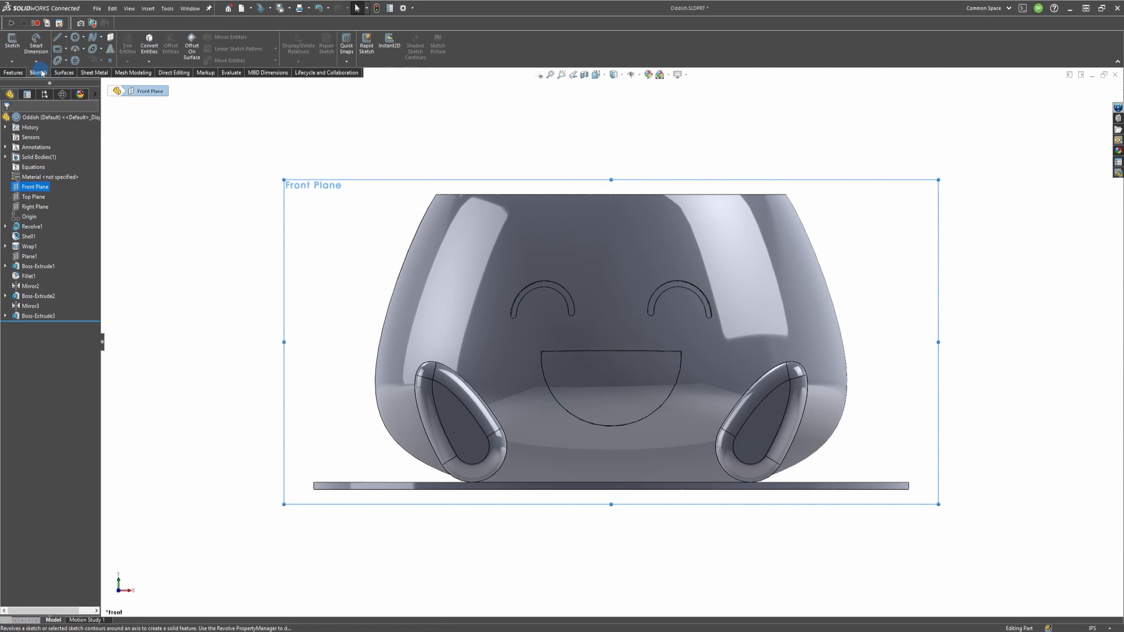
left_click(59, 39)
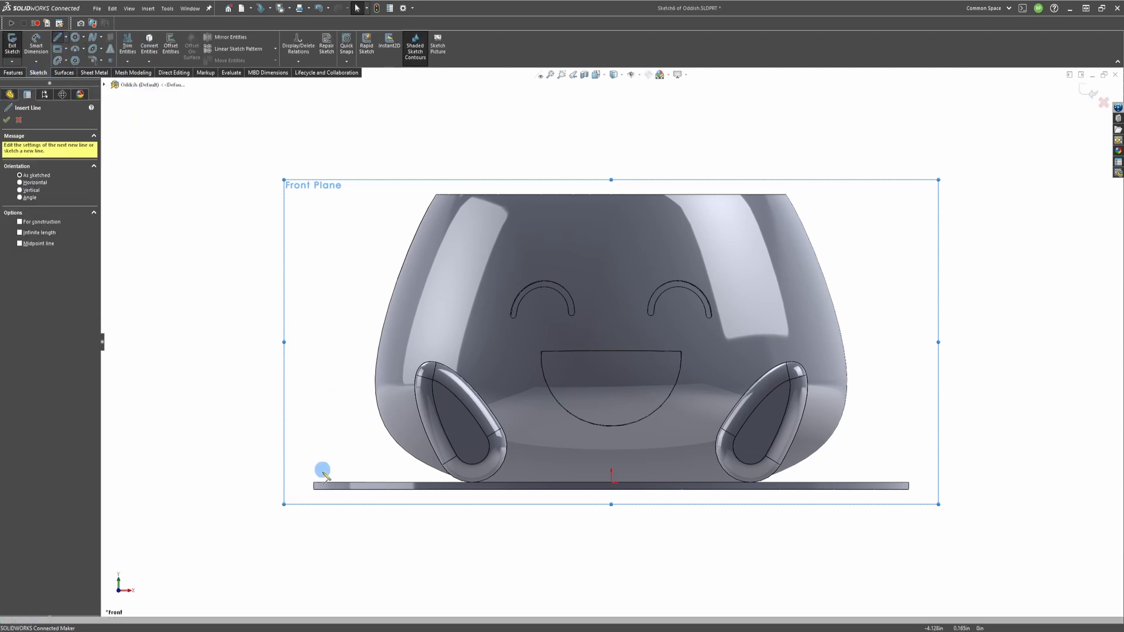
scroll(318, 485, "down", 3)
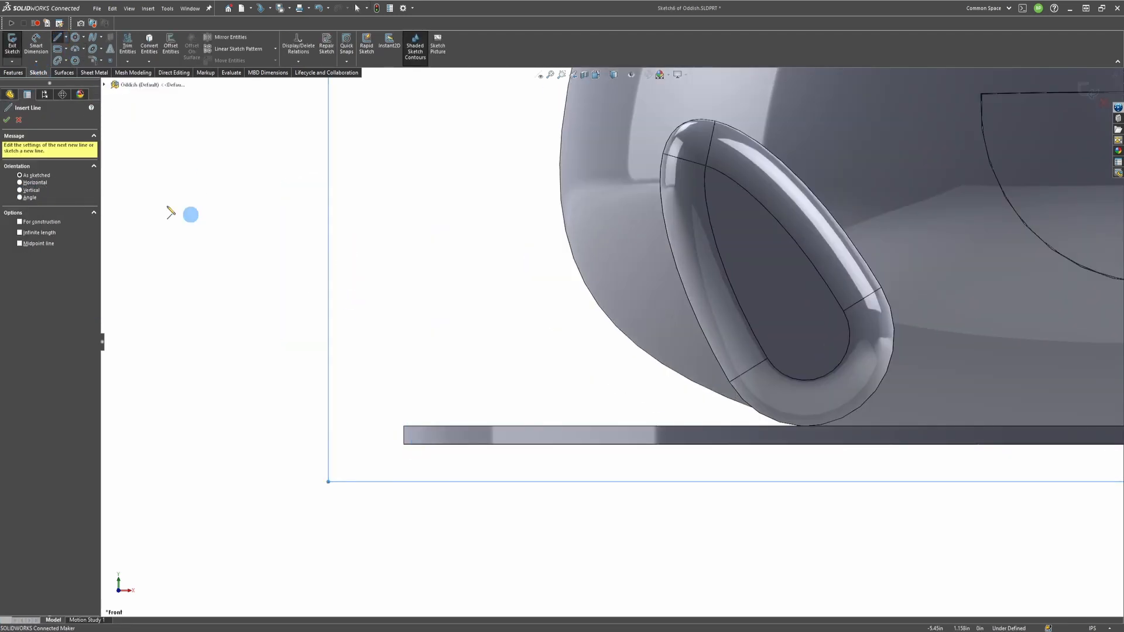
left_click_drag(403, 446, 337, 377)
key("Escape")
key("Escape")
Set the slanted rim line's vertical height to 0.5 in.
right_click_drag(291, 398, 293, 360)
left_click(349, 391)
left_click(294, 402)
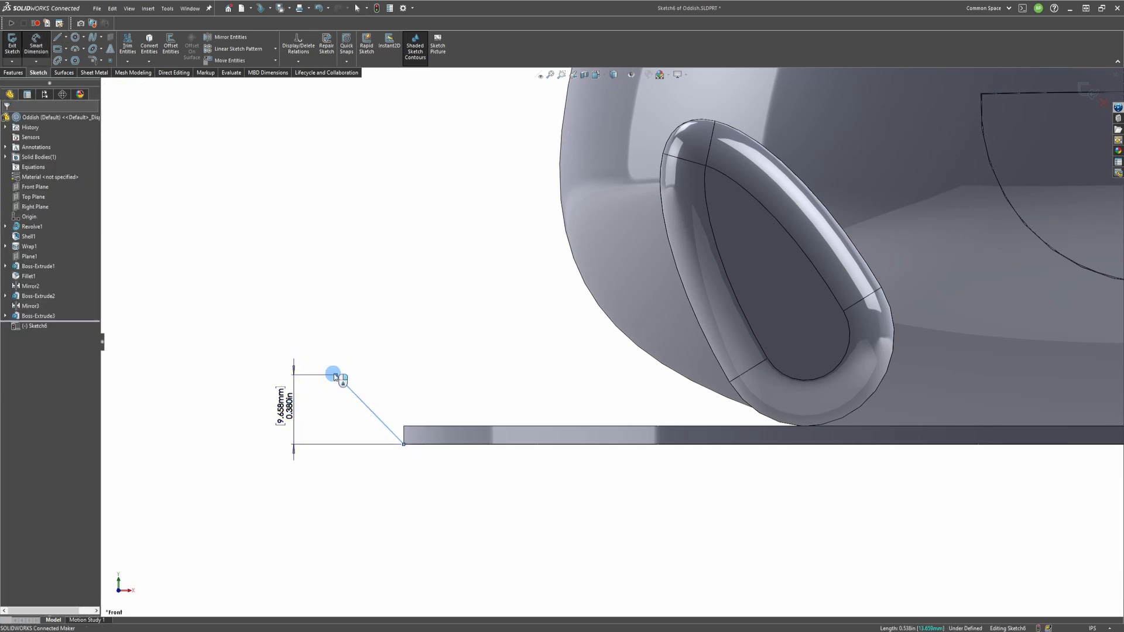
type(".5")
key("Return")
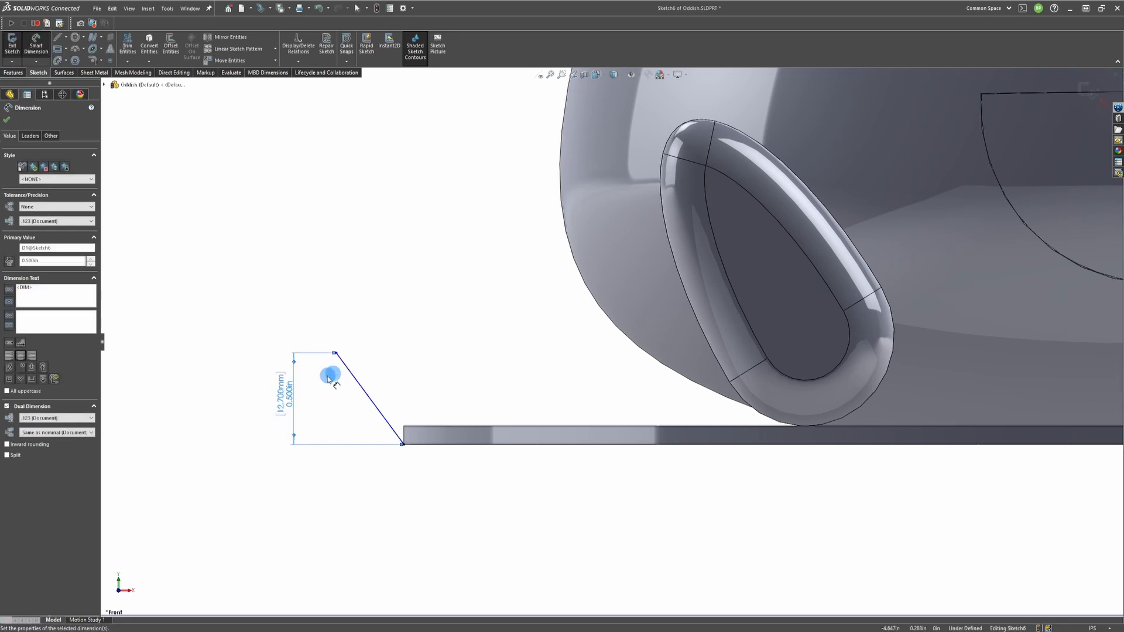
key("Escape")
Extrude the slanted line as a 0.1 in thick thin feature using Mid Plane, widening it into a single tab on the disc's edge.
left_click(13, 72)
left_click(150, 83)
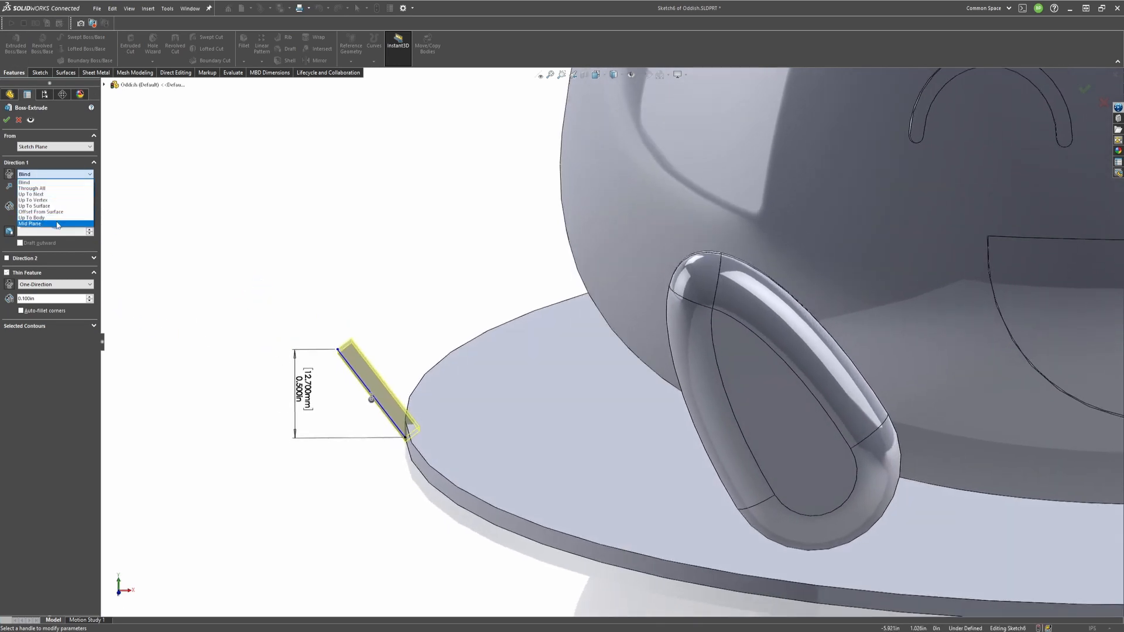
left_click(58, 224)
middle_click_drag(327, 381, 366, 410)
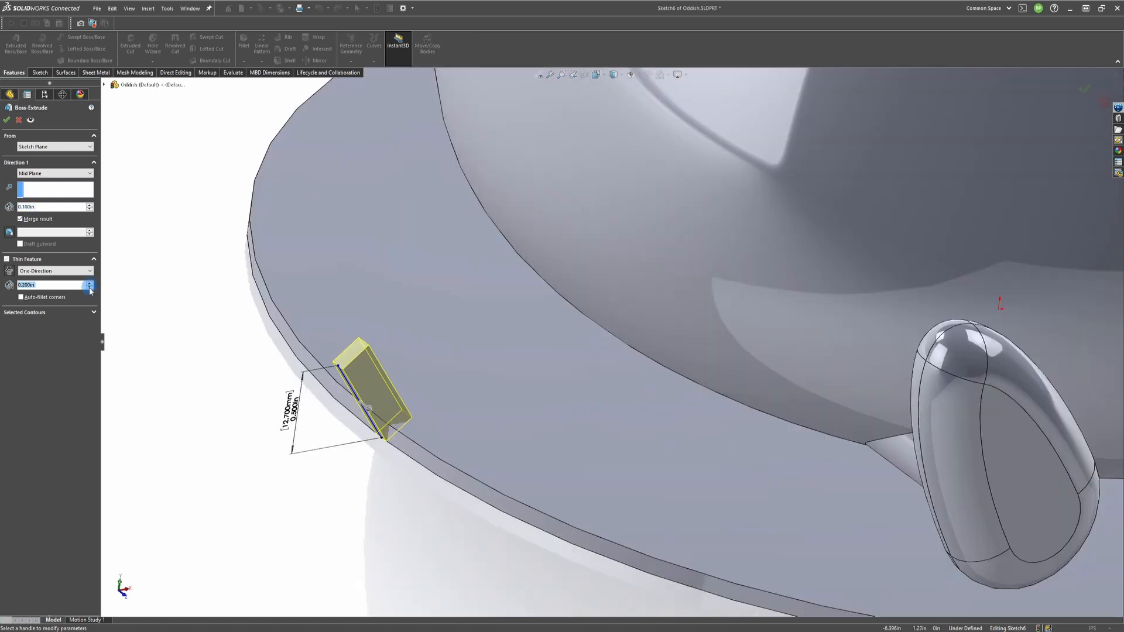
left_click(90, 287)
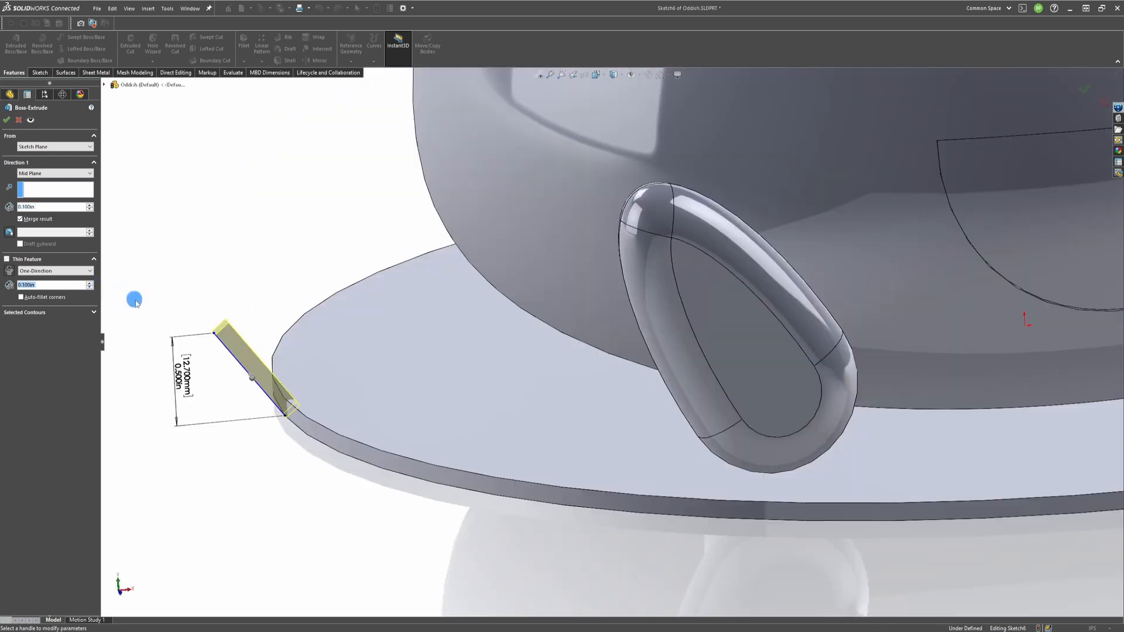
left_click(90, 205)
left_click(89, 205)
left_click(89, 205)
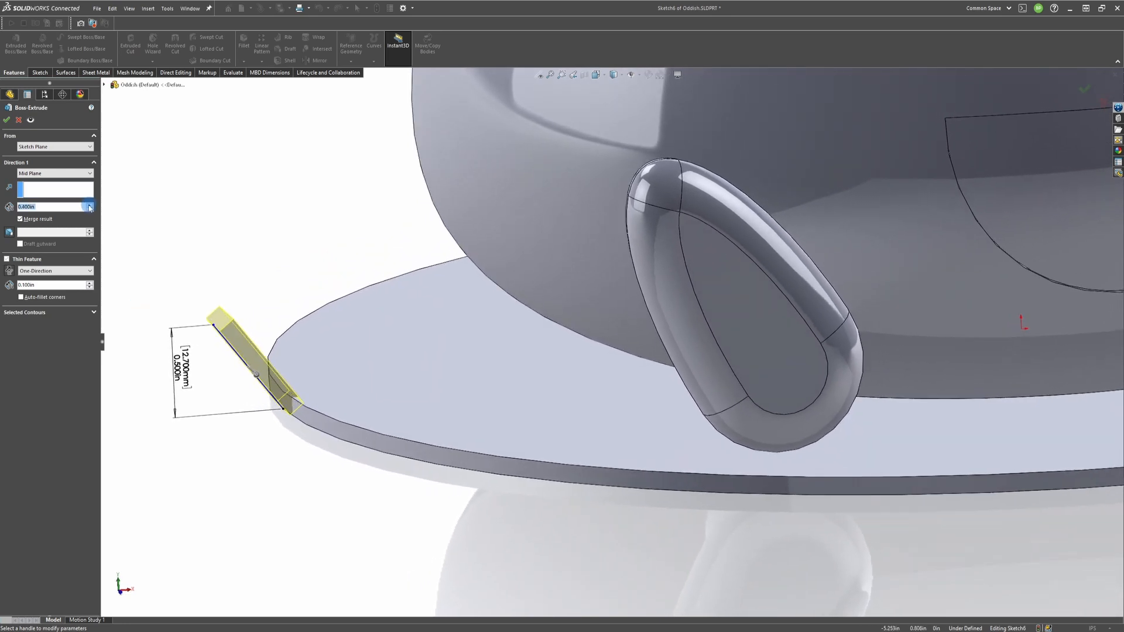
middle_click_drag(284, 312, 721, 361)
key("Return")
left_click(670, 365)
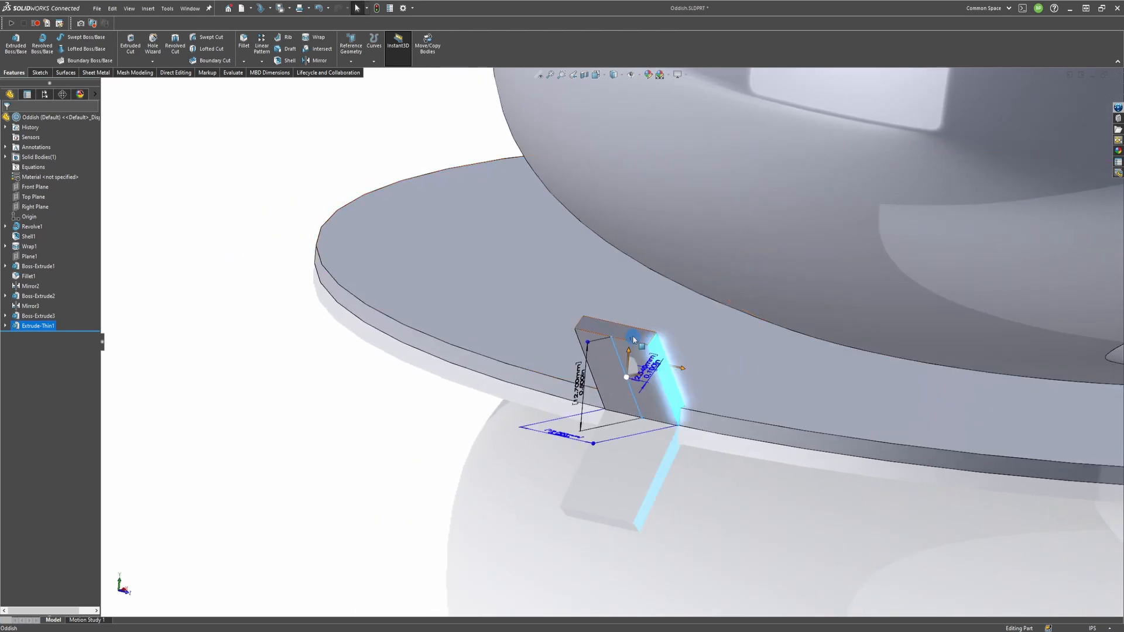
left_click(413, 422)
Round off the tab's upper end with a full round fillet across its two side faces and top face.
left_click(244, 41)
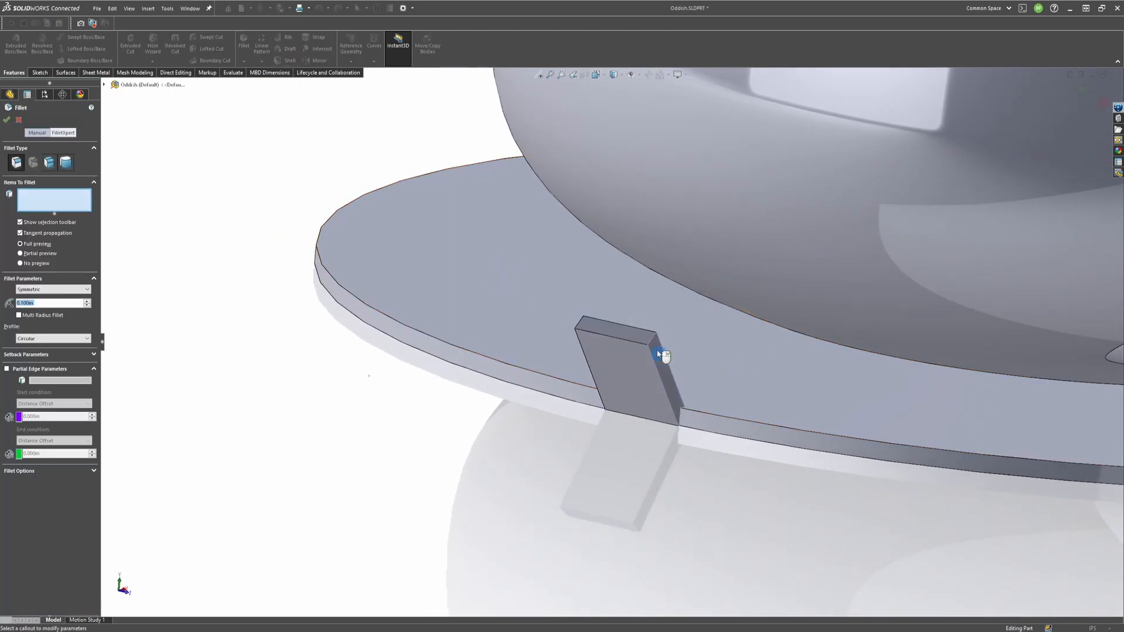
left_click(658, 369)
left_click(64, 159)
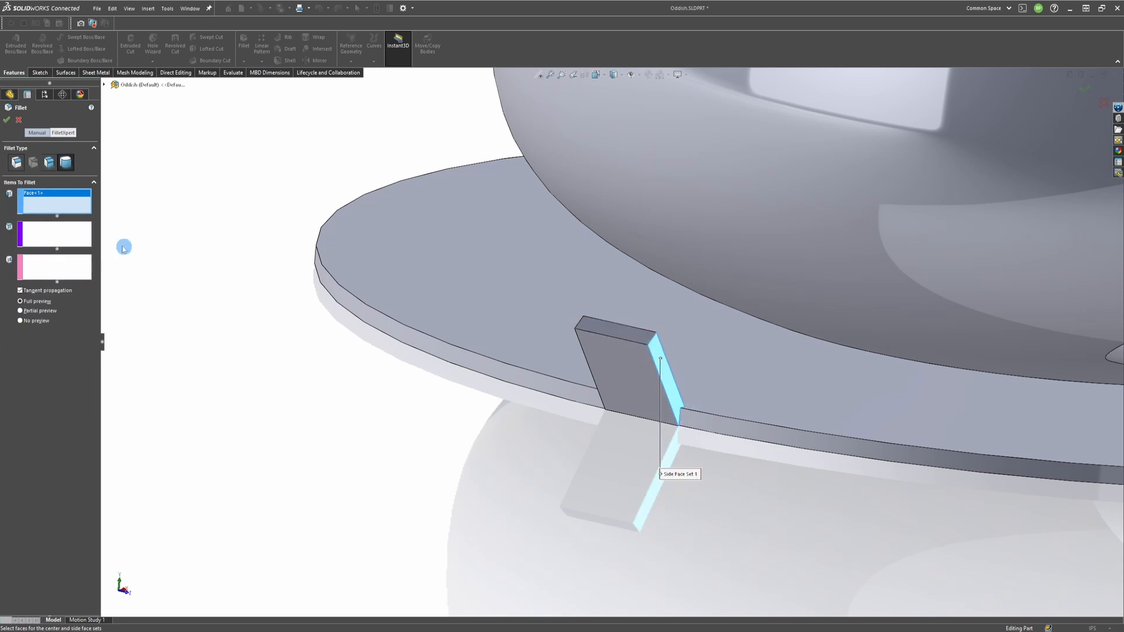
left_click(70, 240)
left_click(614, 326)
middle_click_drag(614, 326, 880, 392)
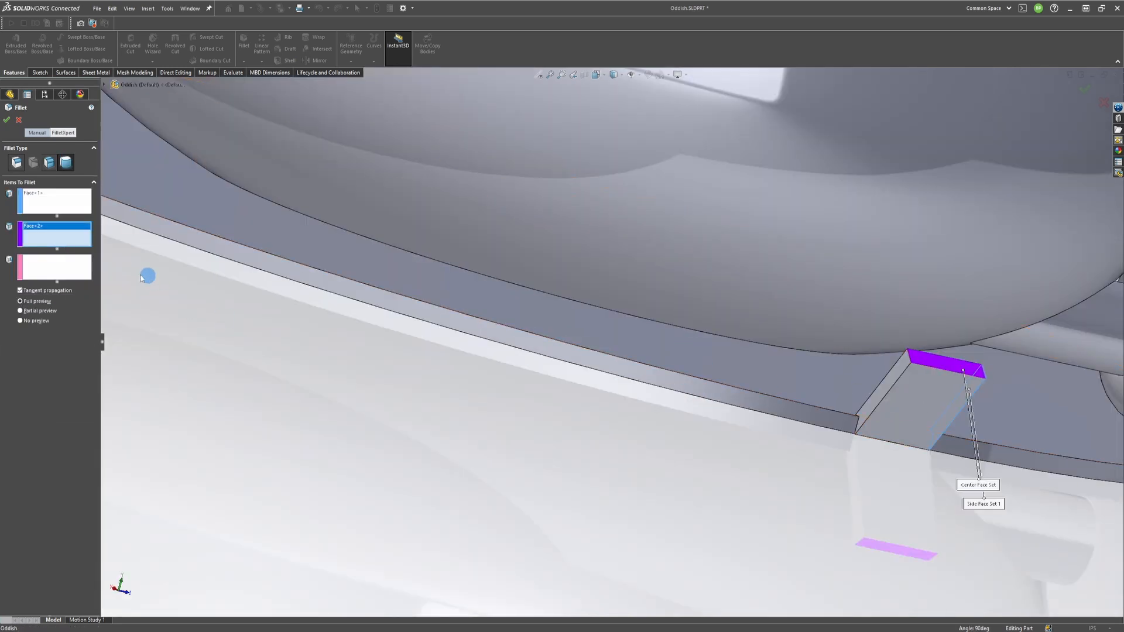
left_click(55, 266)
left_click(895, 375)
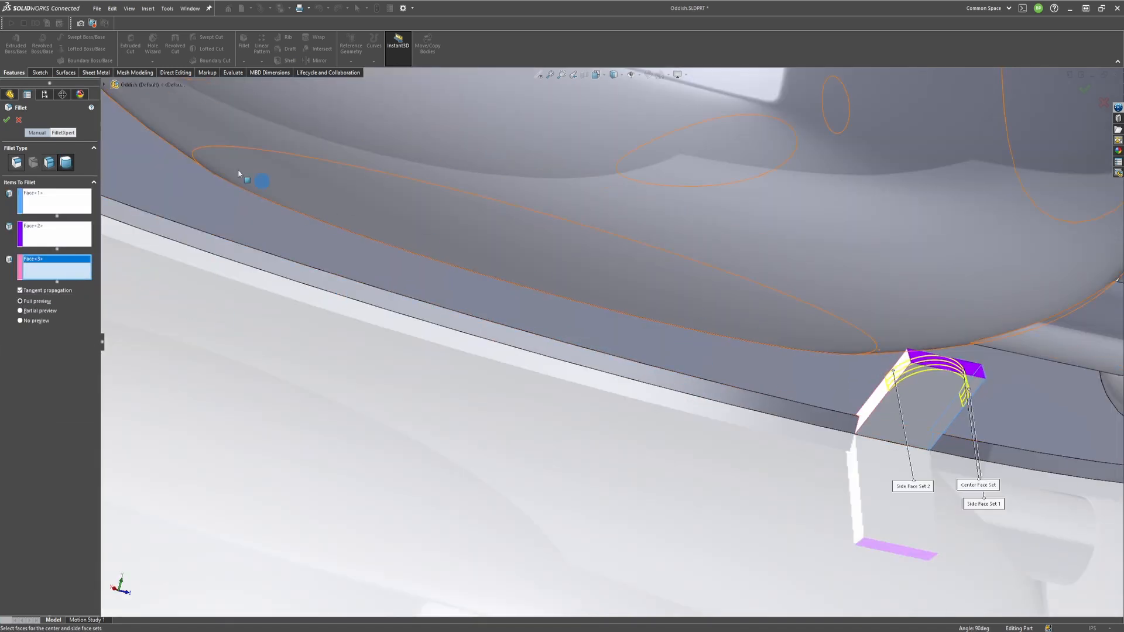
key("Return")
scroll(923, 422, "up", 5)
scroll(866, 398, "down", 4)
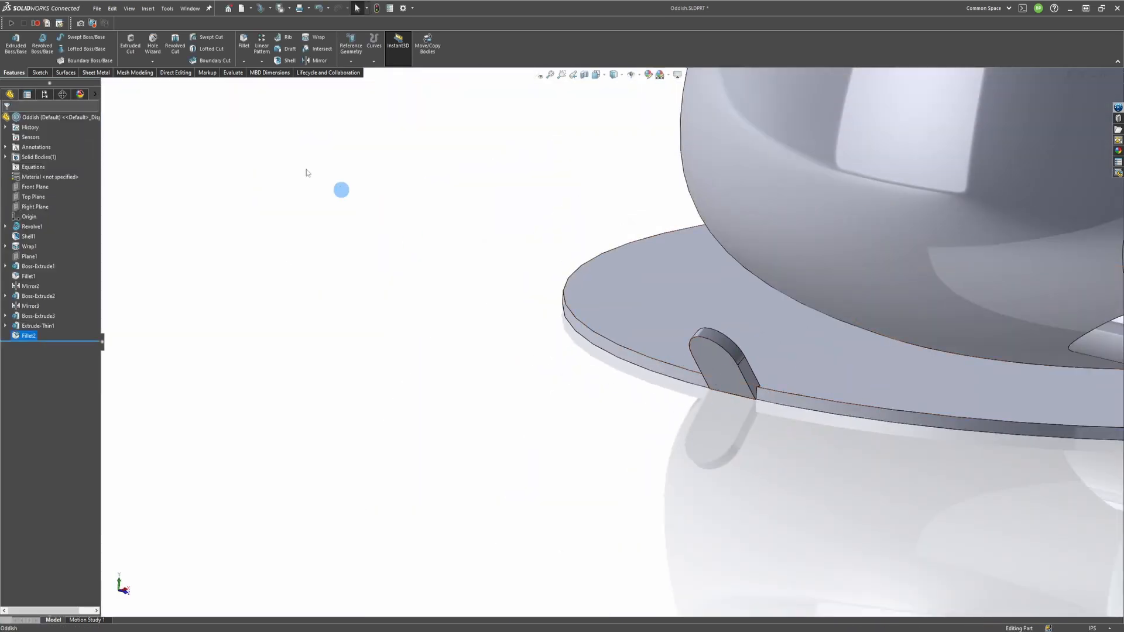
Circular-pattern the thin tab and its fillet around the disc's circular edge with 55 equally spaced instances over 360 degrees.
left_click(262, 62)
left_click(305, 83)
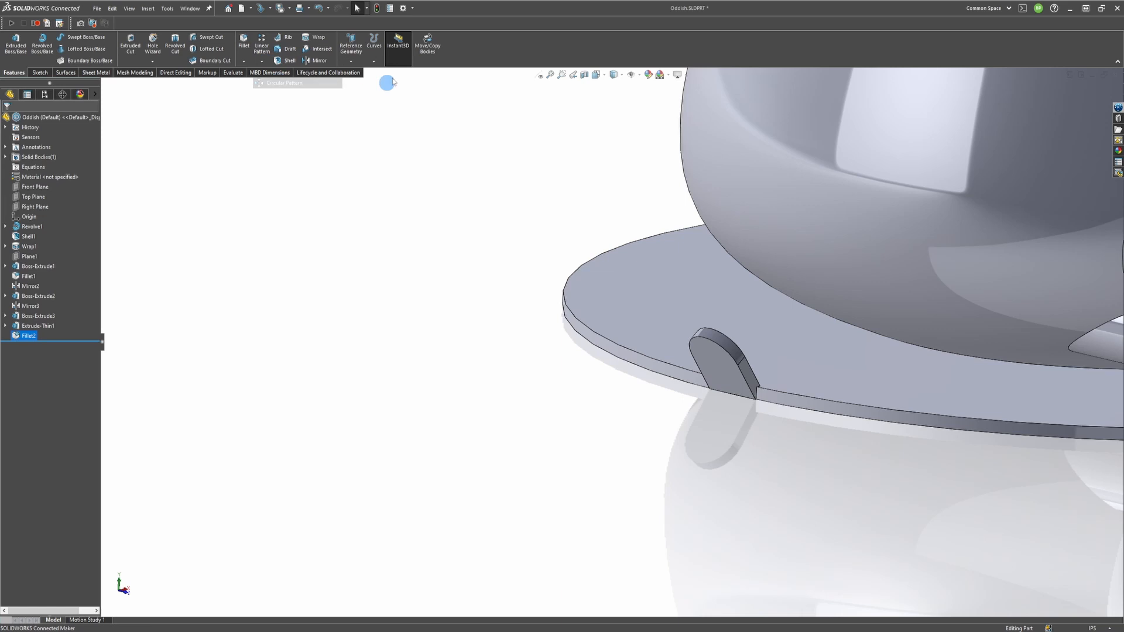
left_click(607, 340)
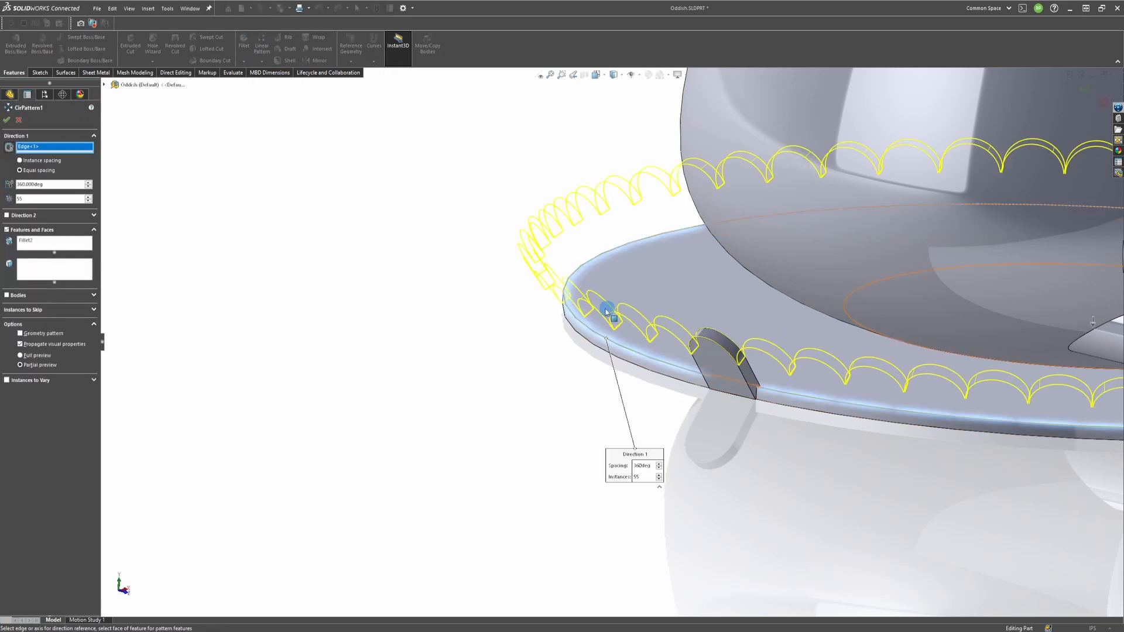
middle_click_drag(665, 410, 664, 345)
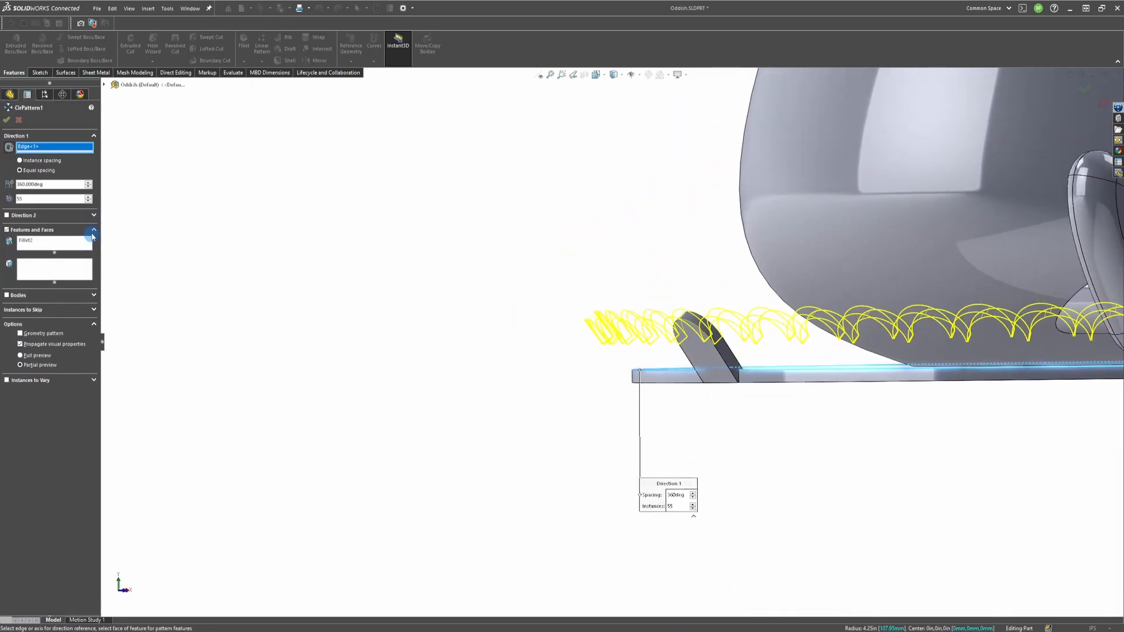
left_click(109, 88)
left_click(147, 293)
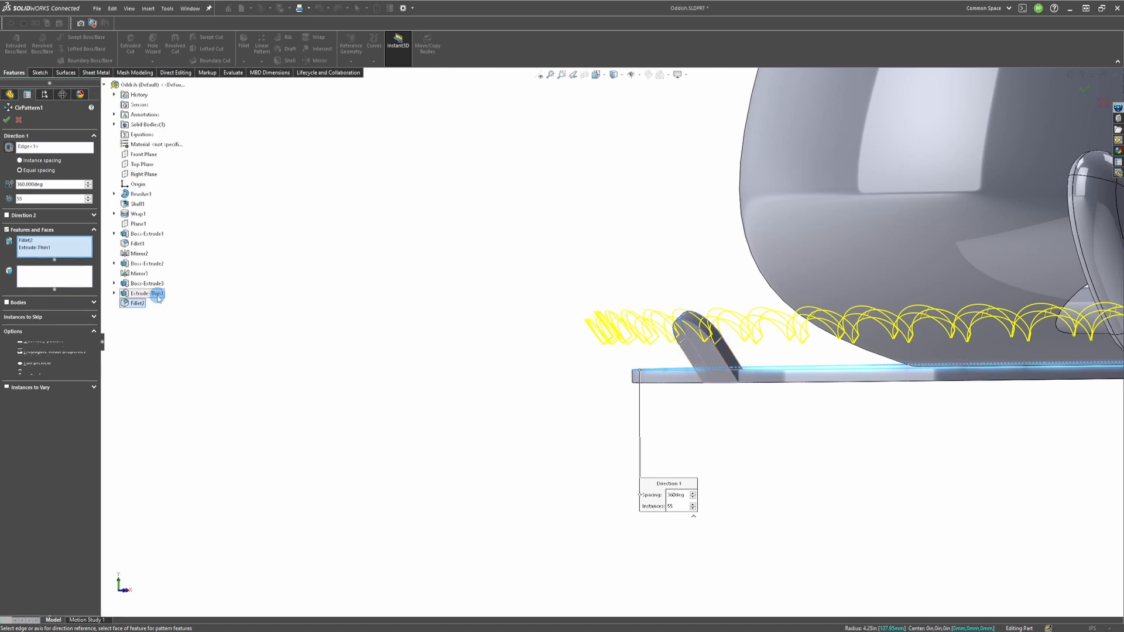
middle_click_drag(711, 354, 851, 360)
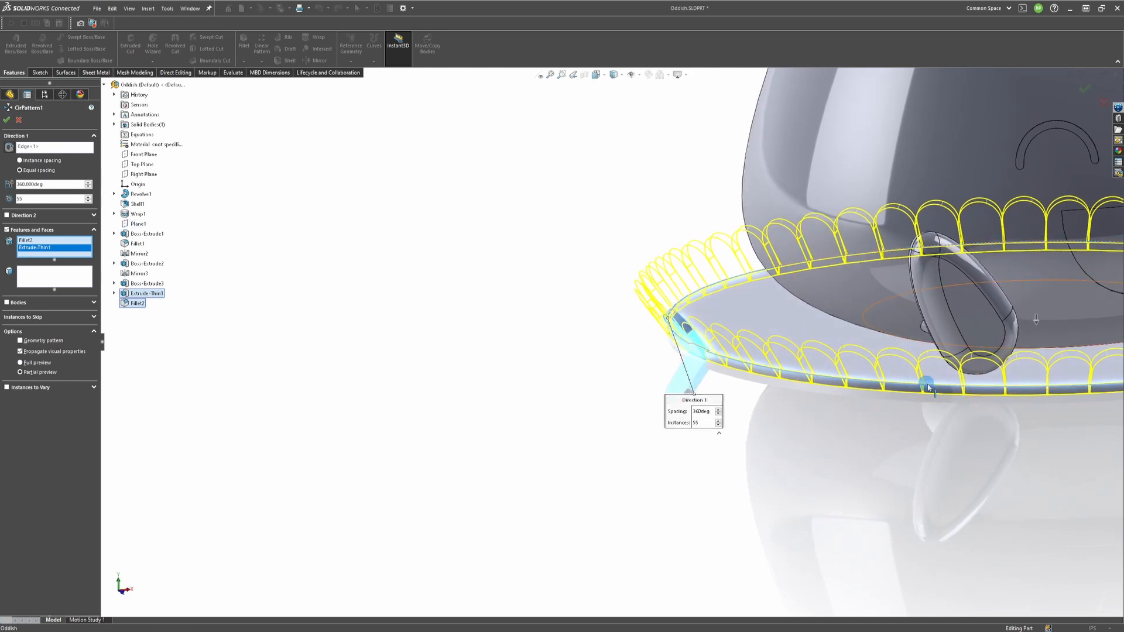
middle_click_drag(928, 387, 917, 379)
scroll(890, 378, "down", 5)
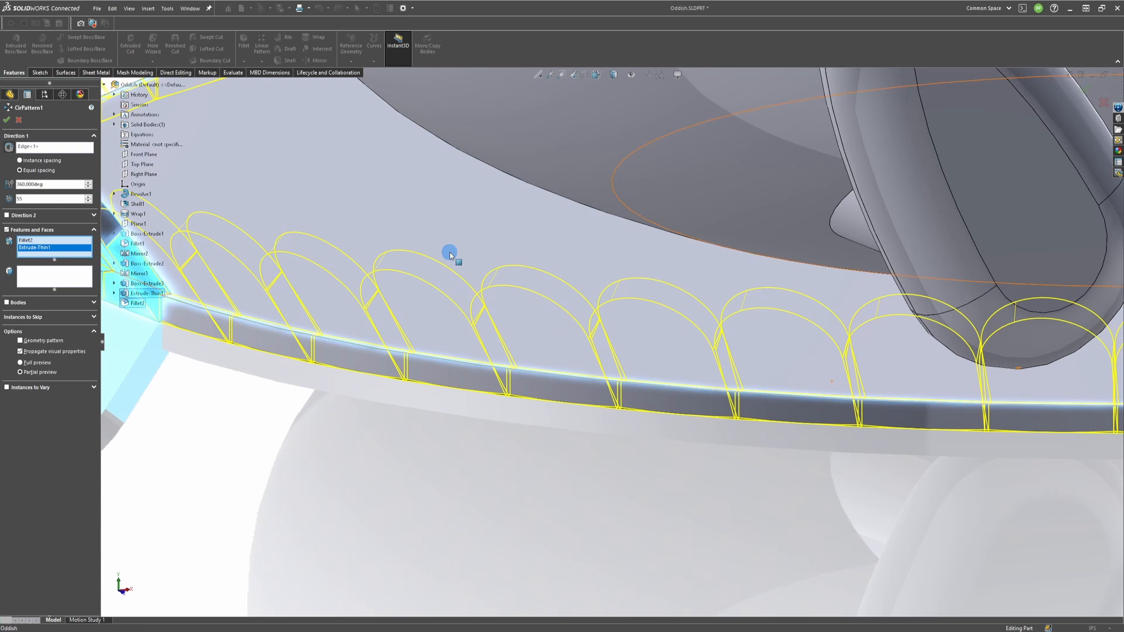
left_click(6, 120)
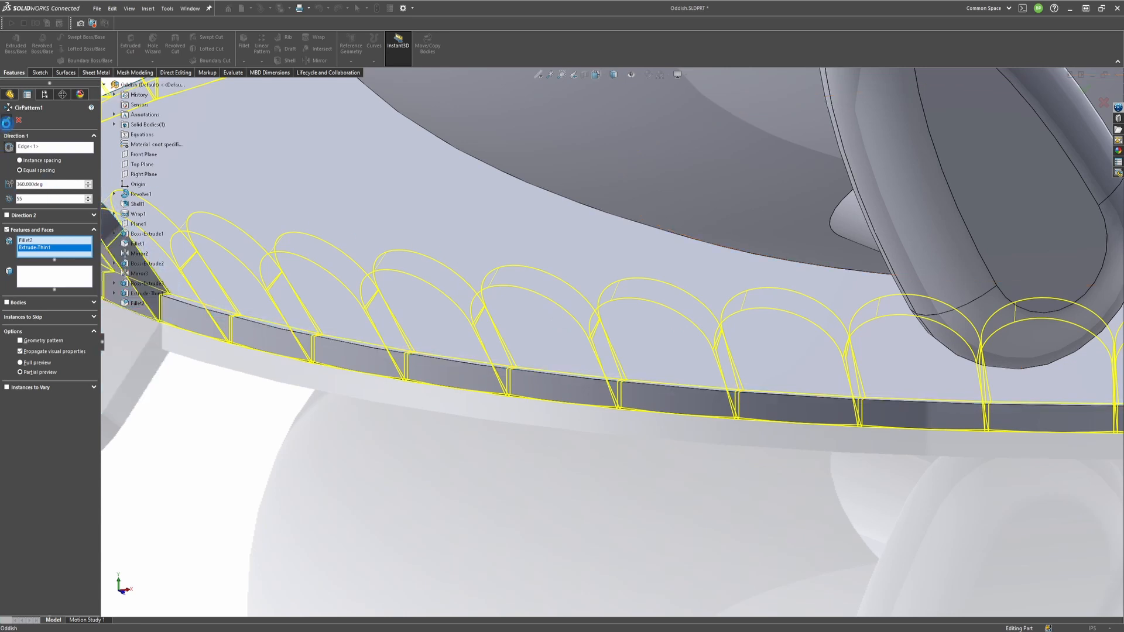
Inspect the patterned tabs around the saucer up close, and check the whole pot in front and isometric views.
middle_click_drag(534, 270, 501, 328)
scroll(428, 289, "down", 3)
scroll(441, 303, "down", 4)
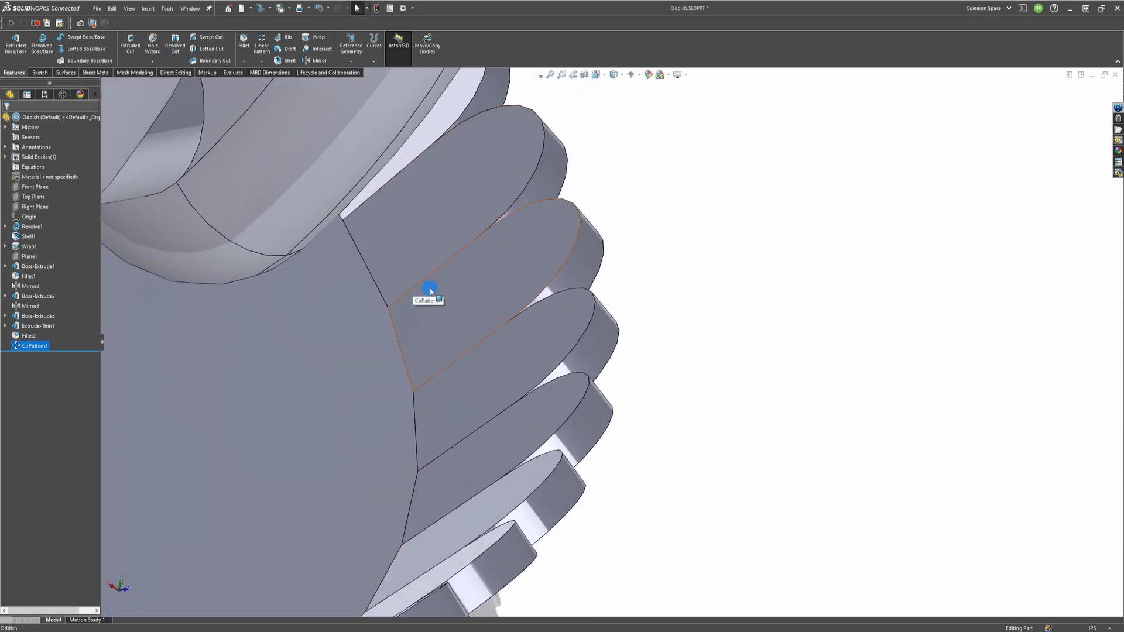
left_click(430, 291)
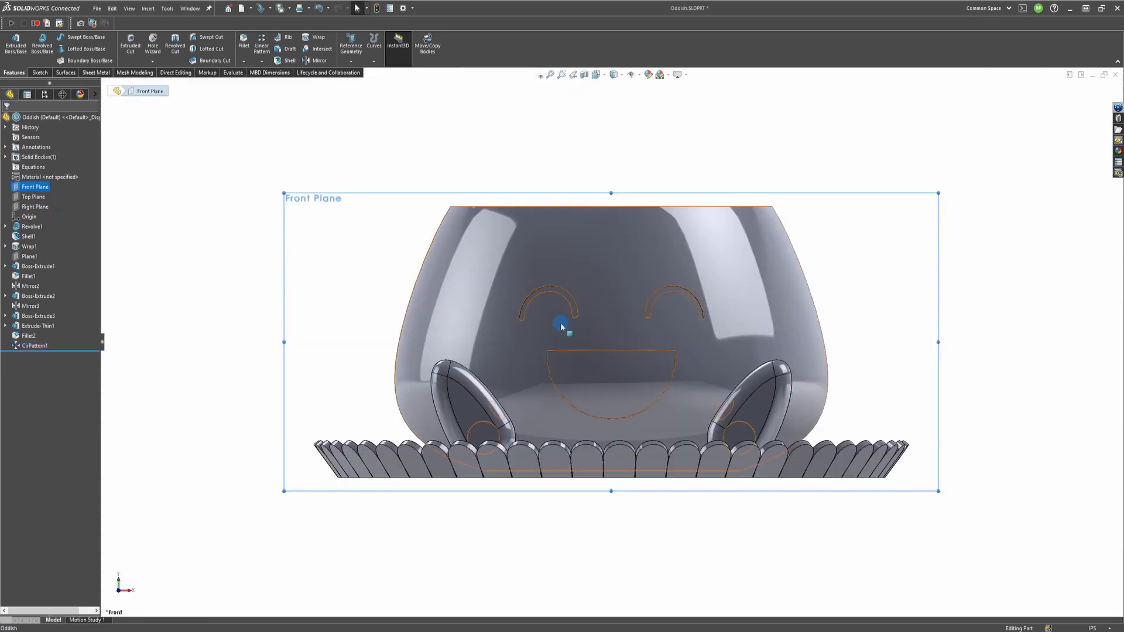
middle_click_drag(531, 353, 530, 380)
key("ctrl+8")
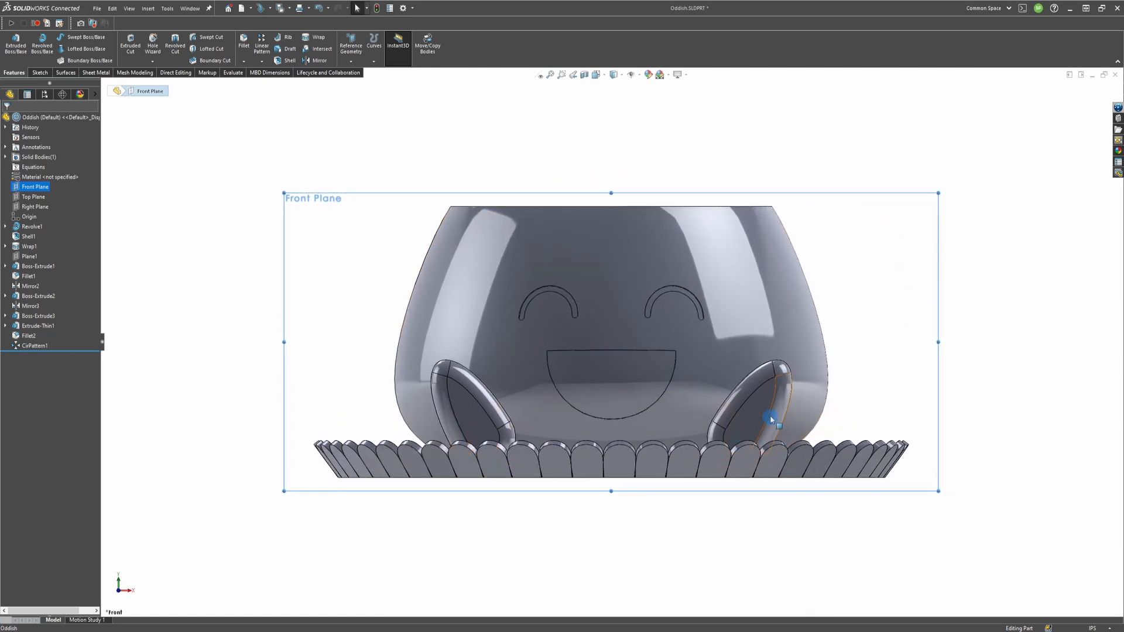
key("ctrl+7")
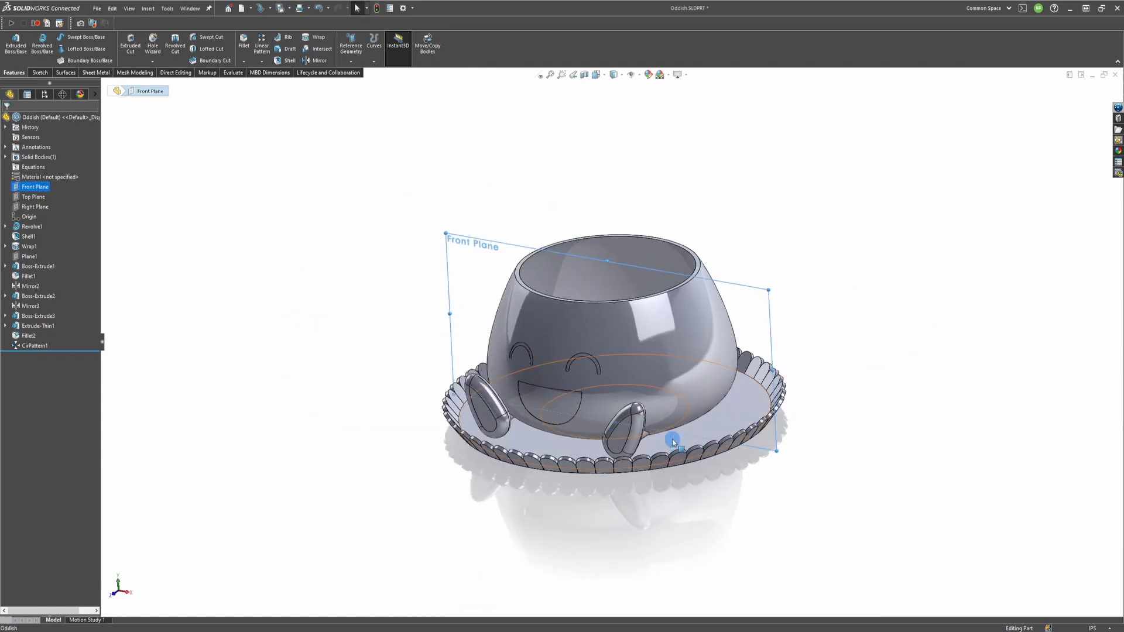